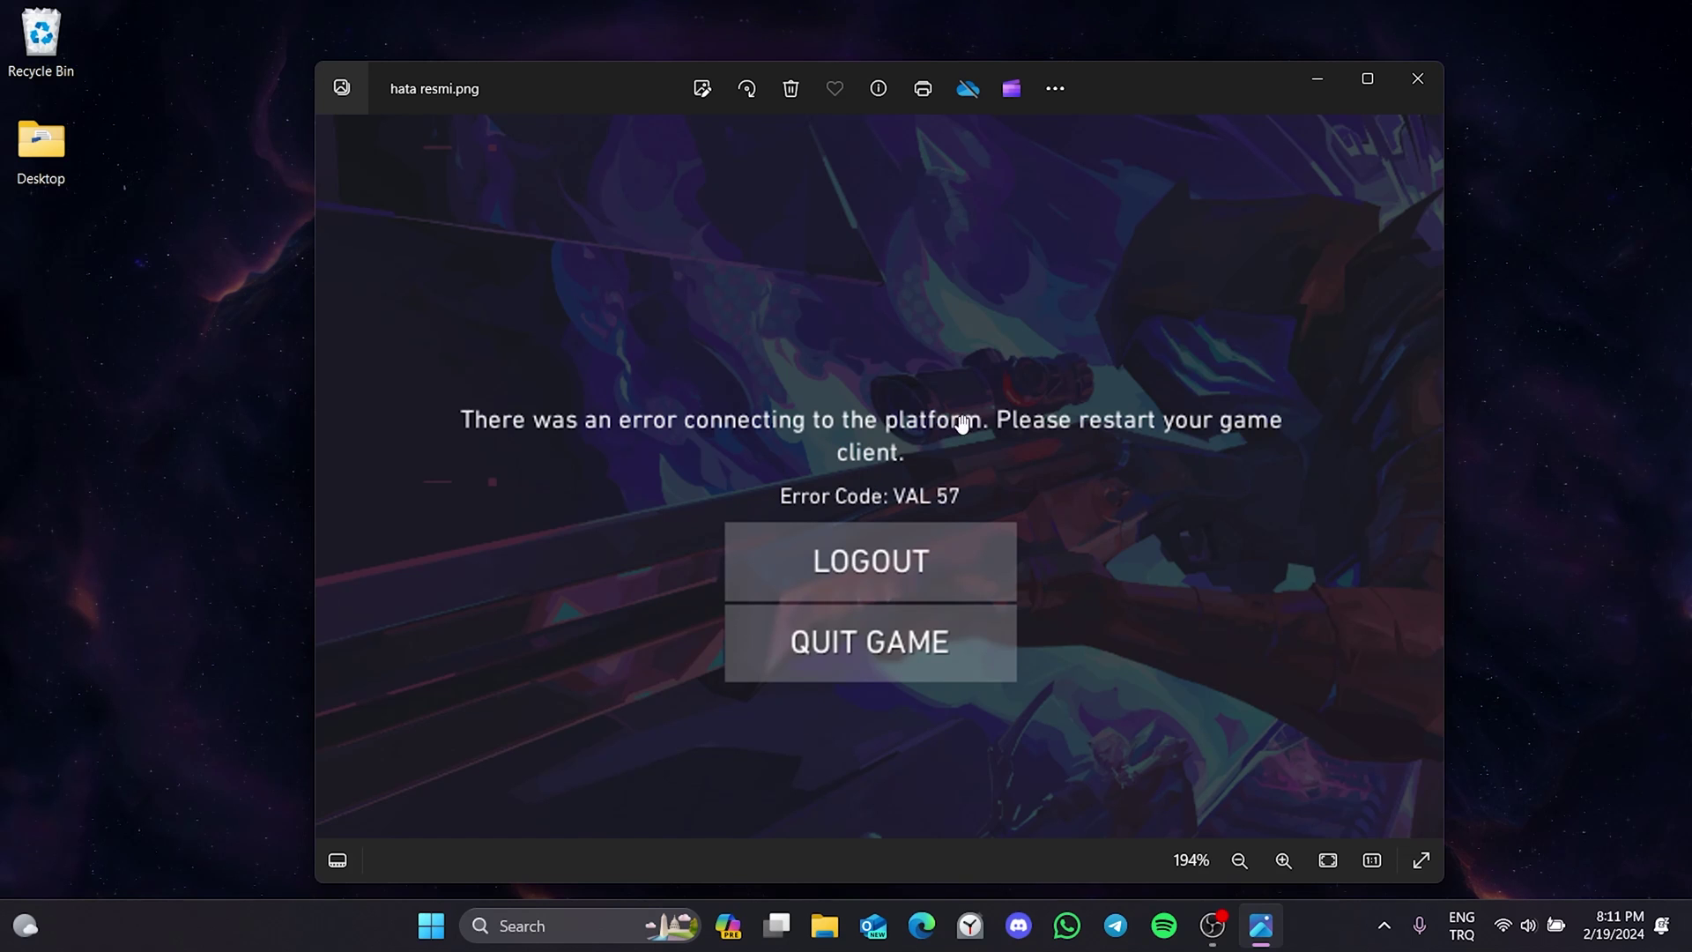
- Close the Photos window showing the VAL 57 error screenshot
{"action": "left_click", "coordinate": [1401, 81]}
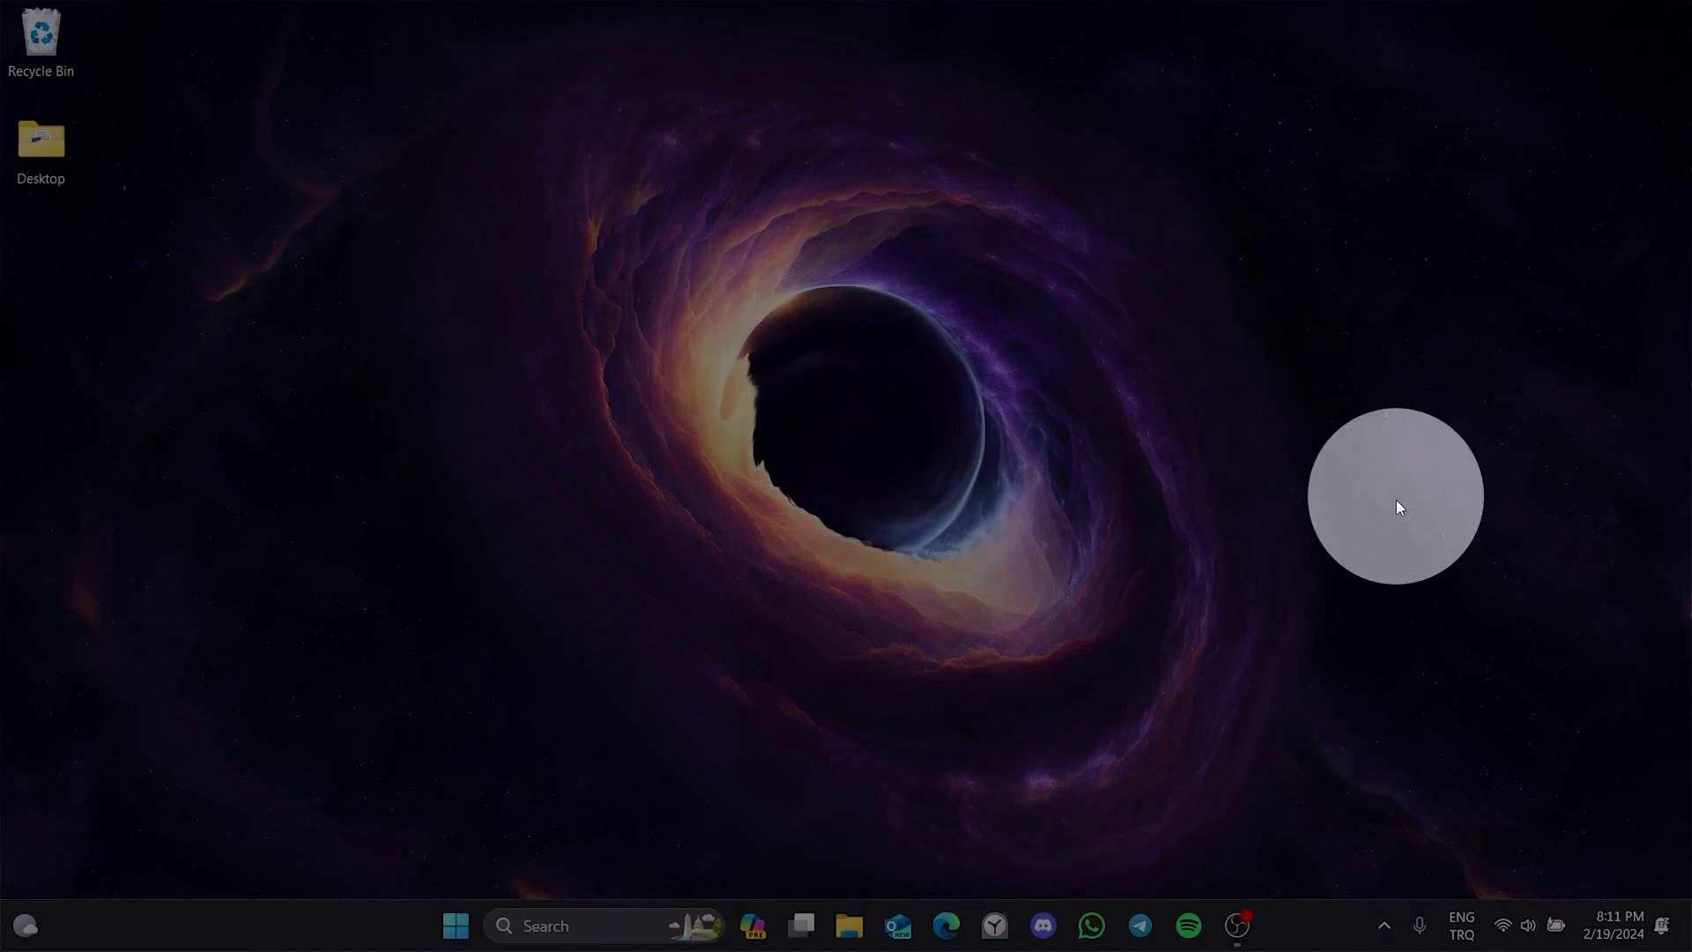
{"action": "left_click", "coordinate": [1384, 925]}
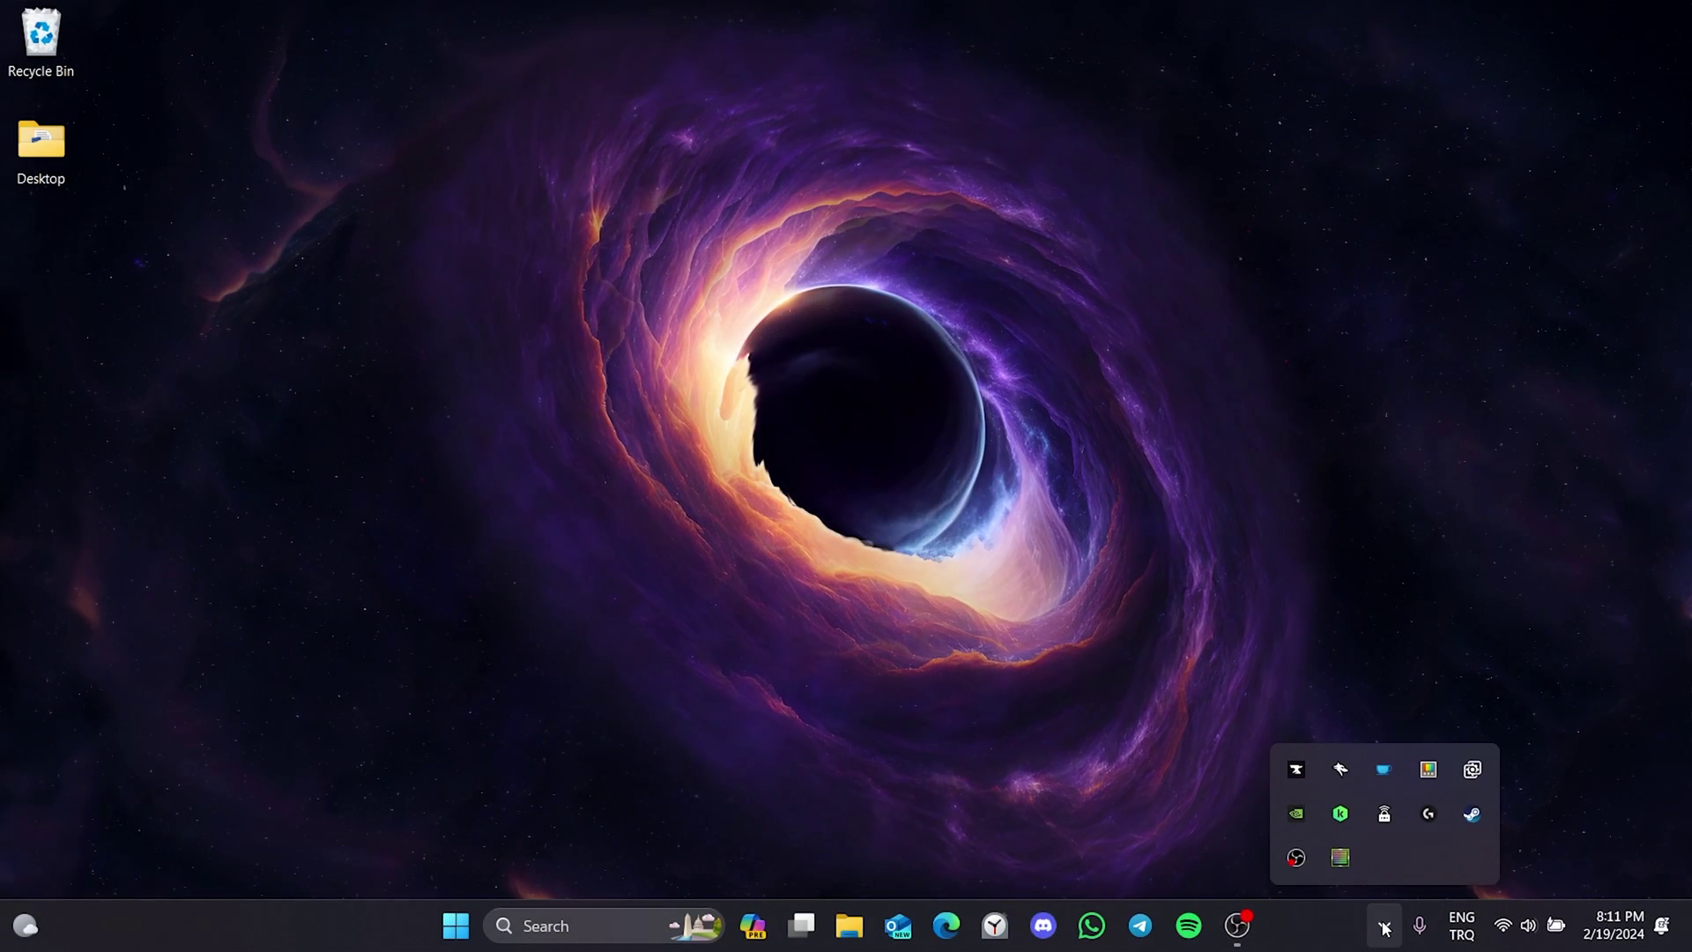
{"action": "left_click", "coordinate": [1384, 927]}
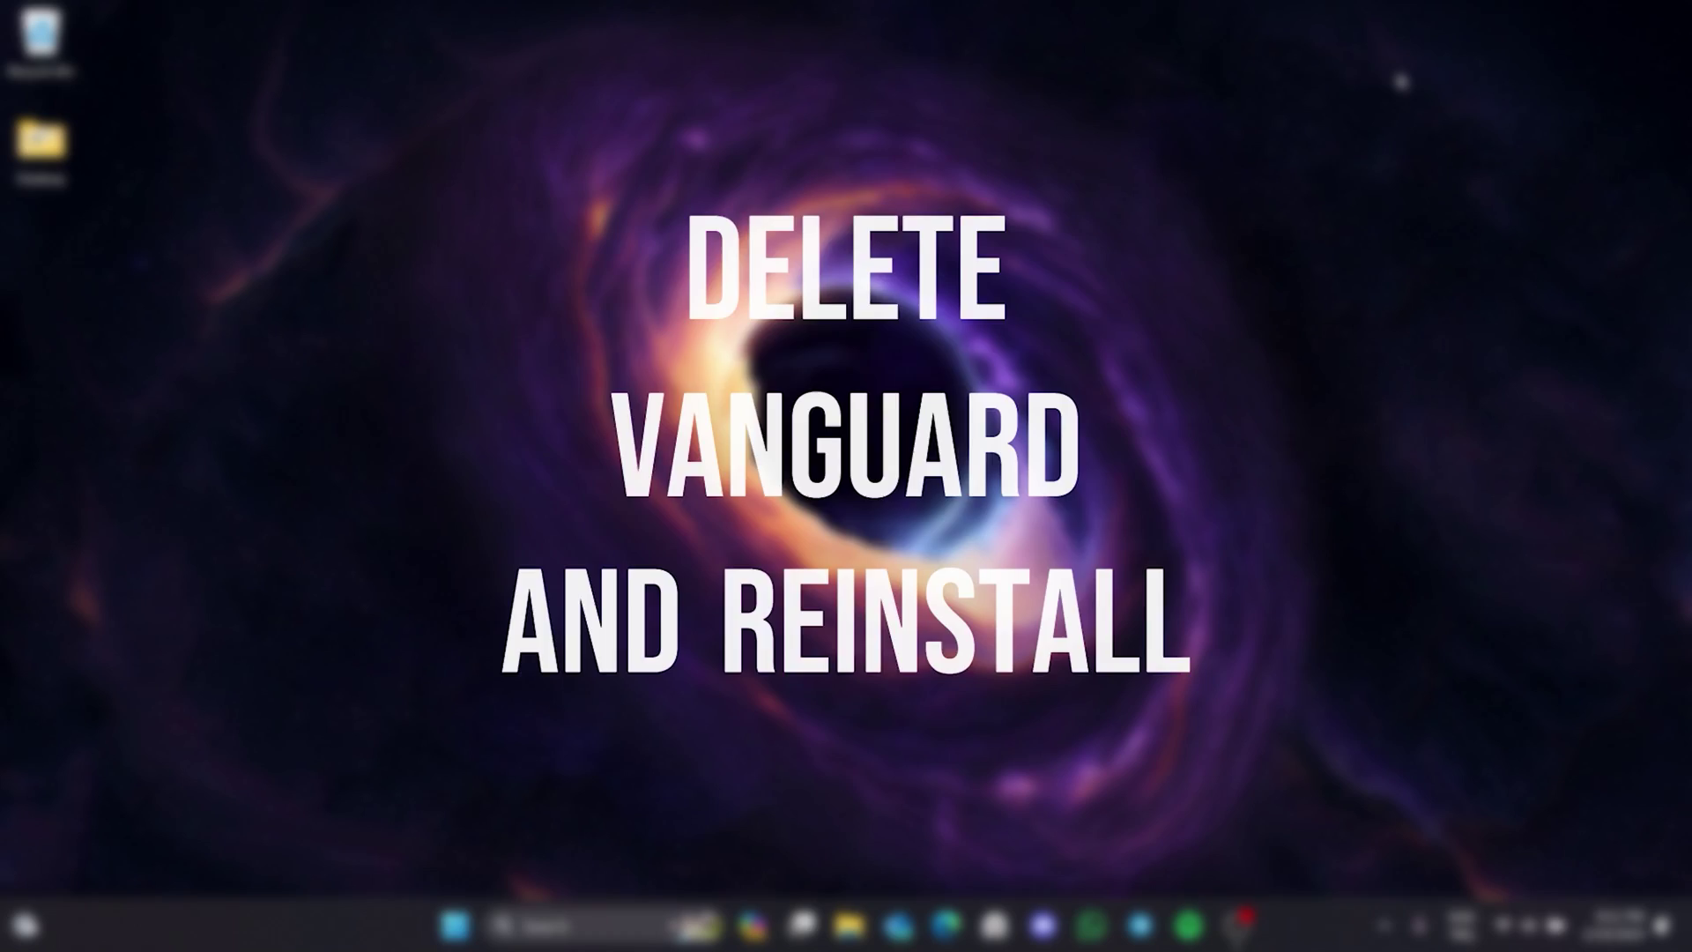
- Open Control Panel from search and go to its list of installed programs
{"action": "left_click", "coordinate": [655, 931]}
{"action": "type", "text": "control panel"}
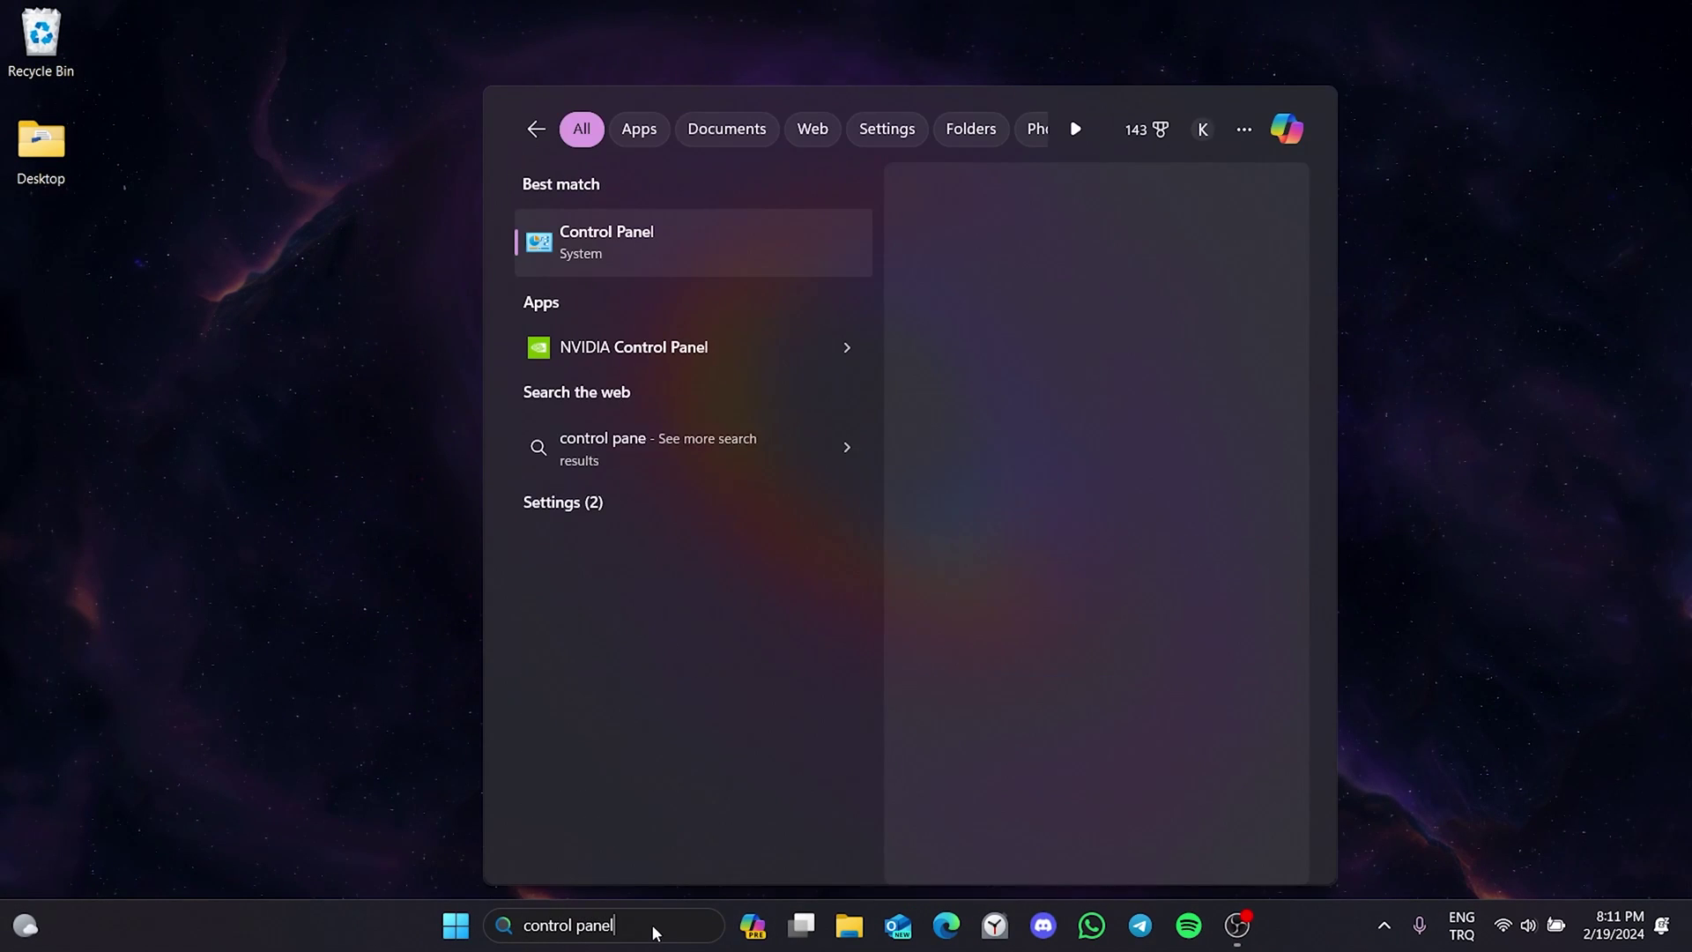
{"action": "left_click", "coordinate": [645, 250]}
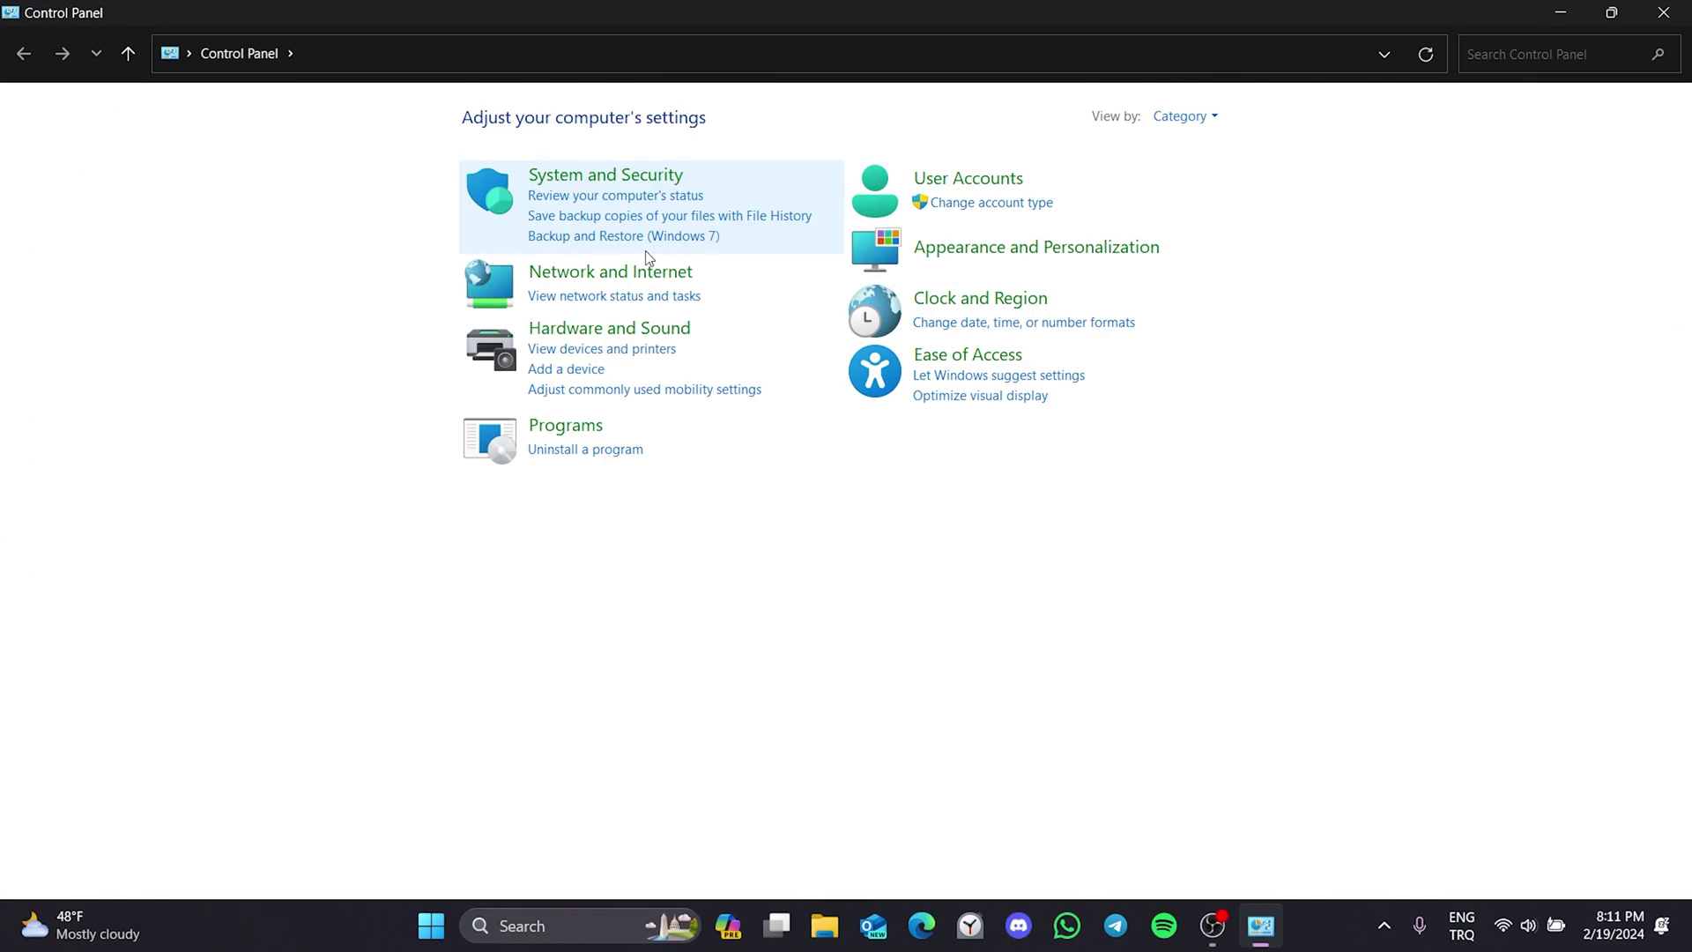
{"action": "left_click", "coordinate": [585, 451]}
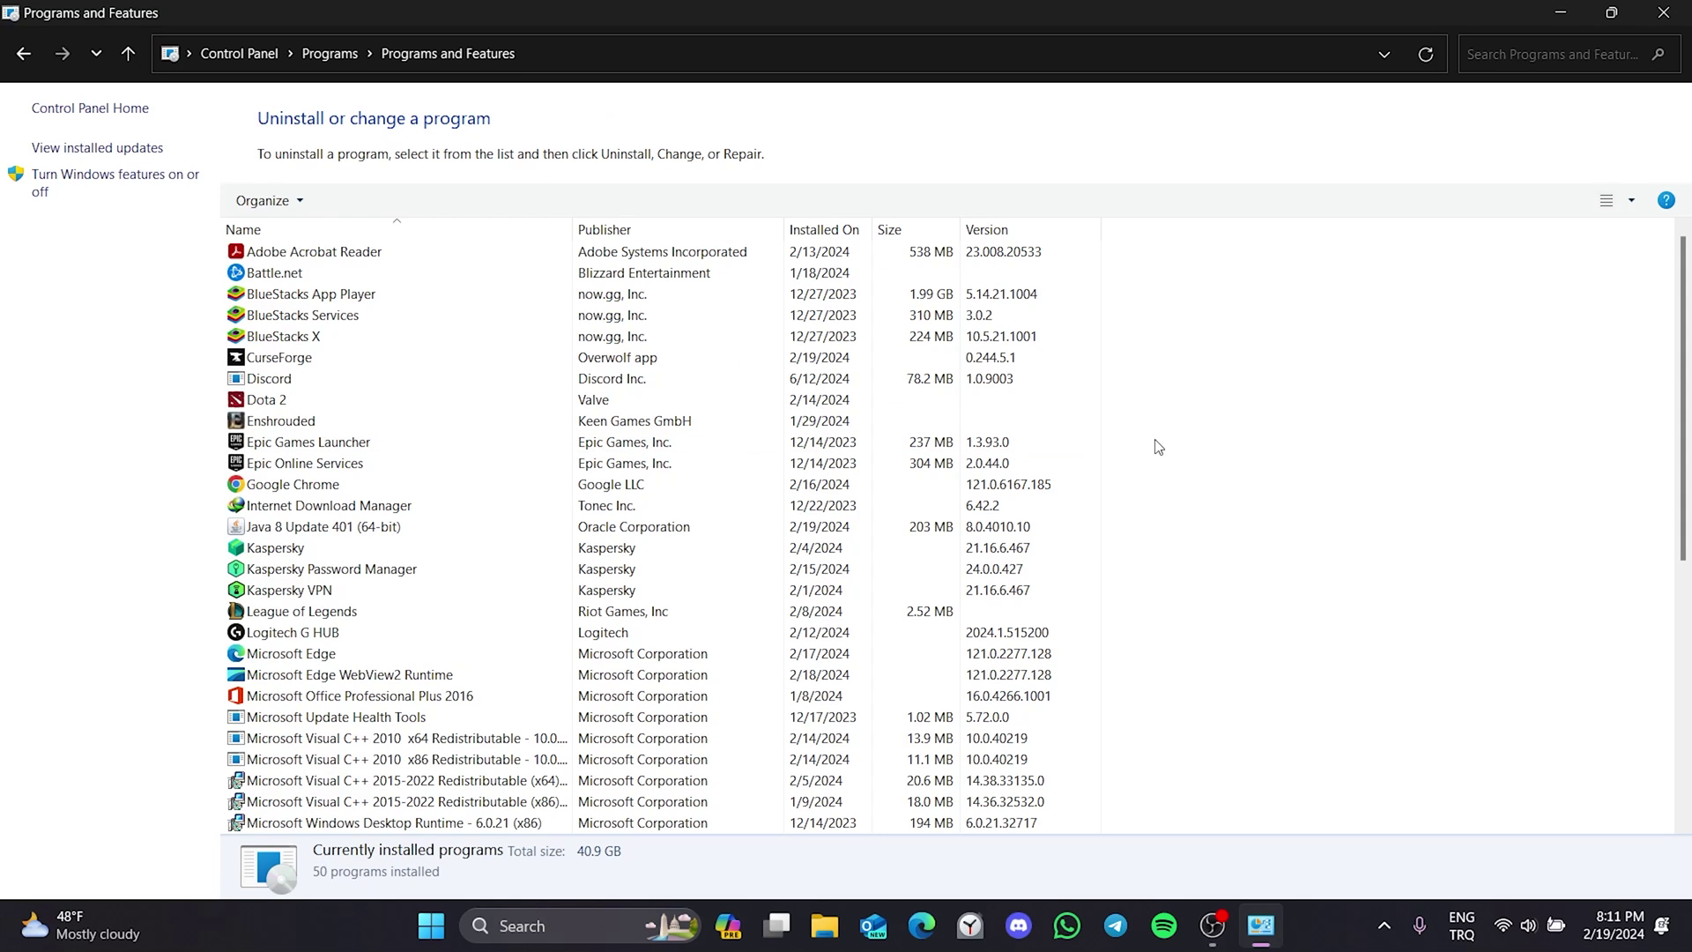
- Uninstall Riot Vanguard, confirm the removal, and report it uninstalled correctly
{"action": "key", "text": "r"}
{"action": "left_click", "coordinate": [291, 763]}
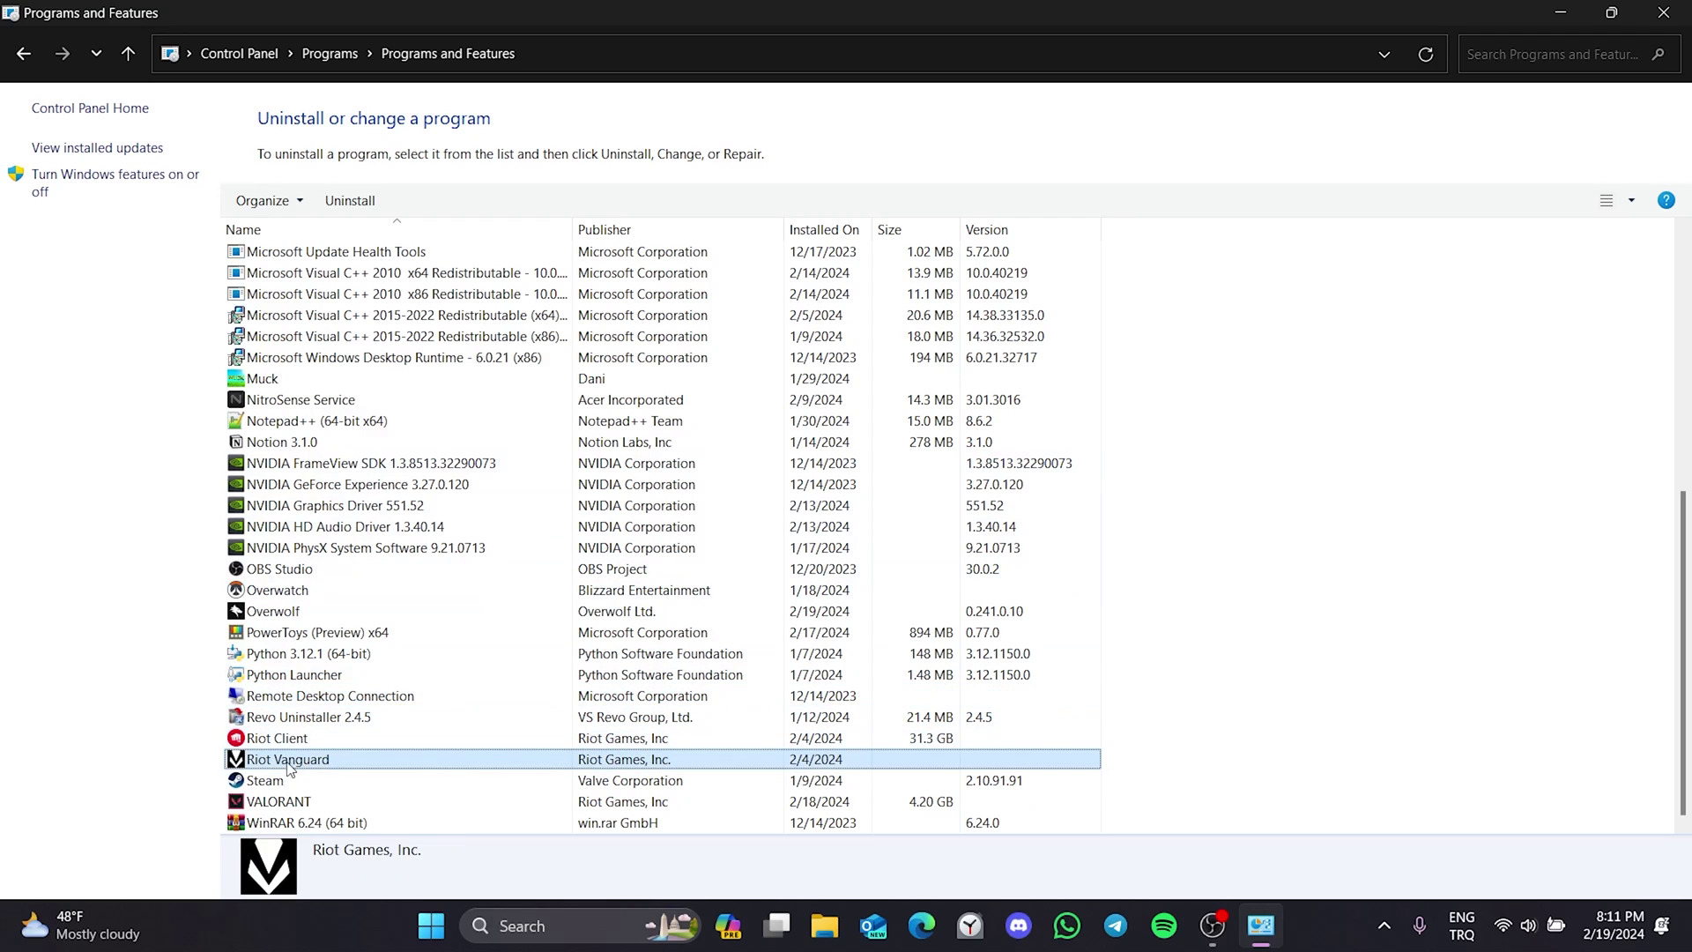
{"action": "right_click", "coordinate": [287, 765]}
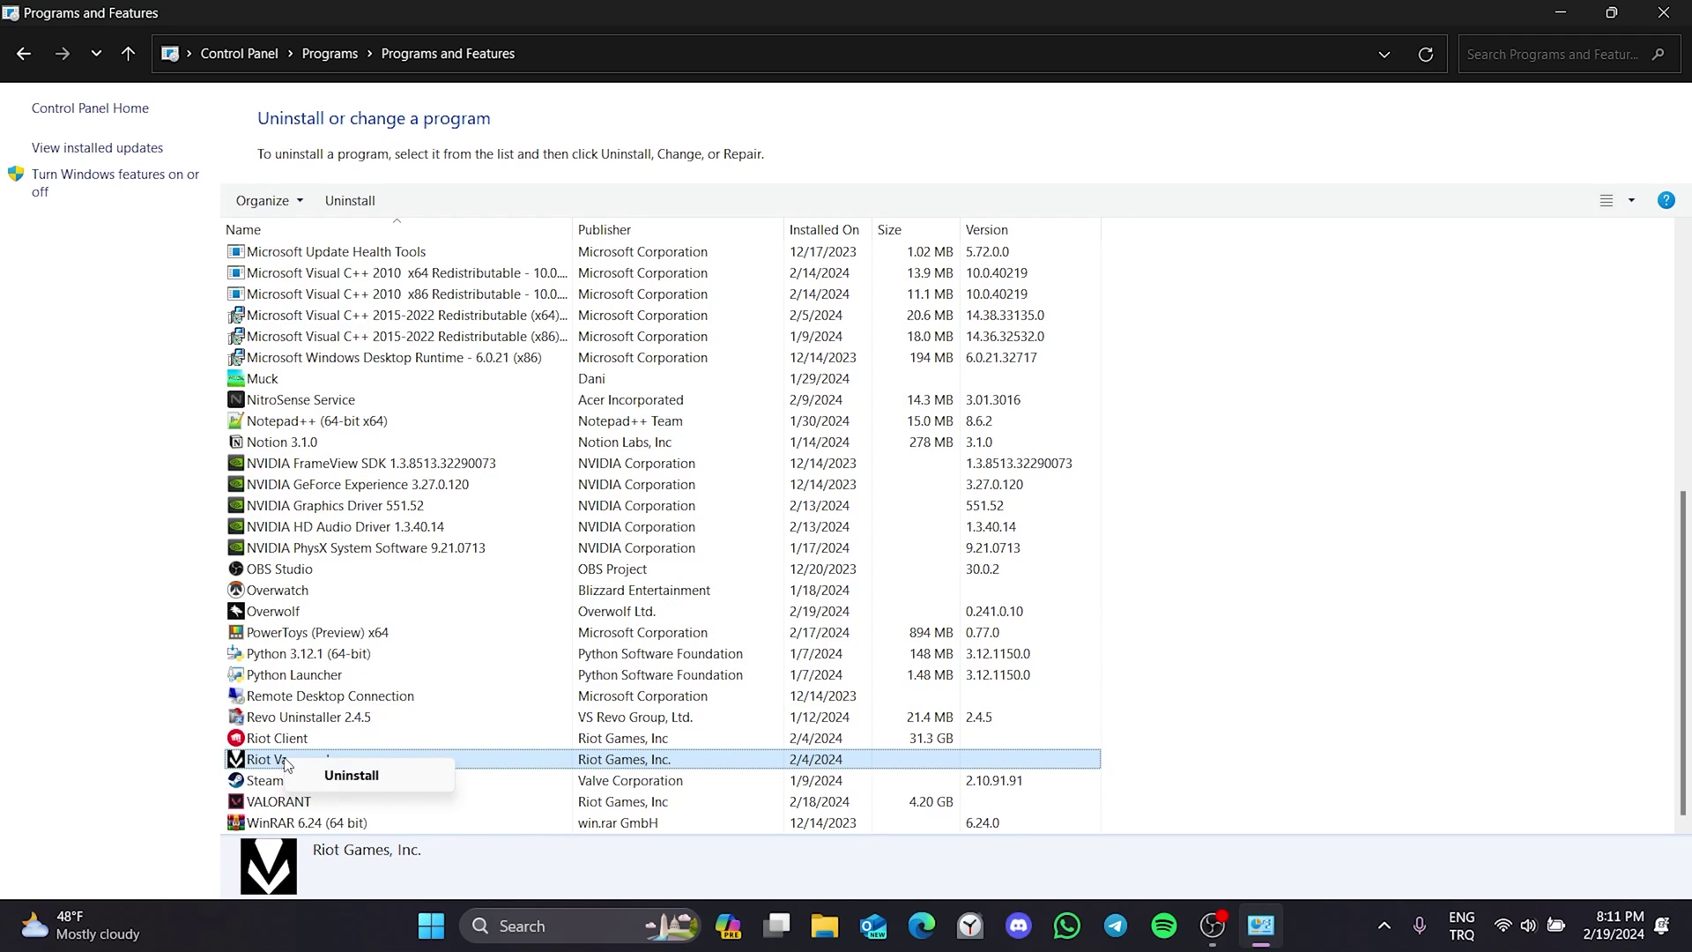
{"action": "left_click", "coordinate": [362, 775]}
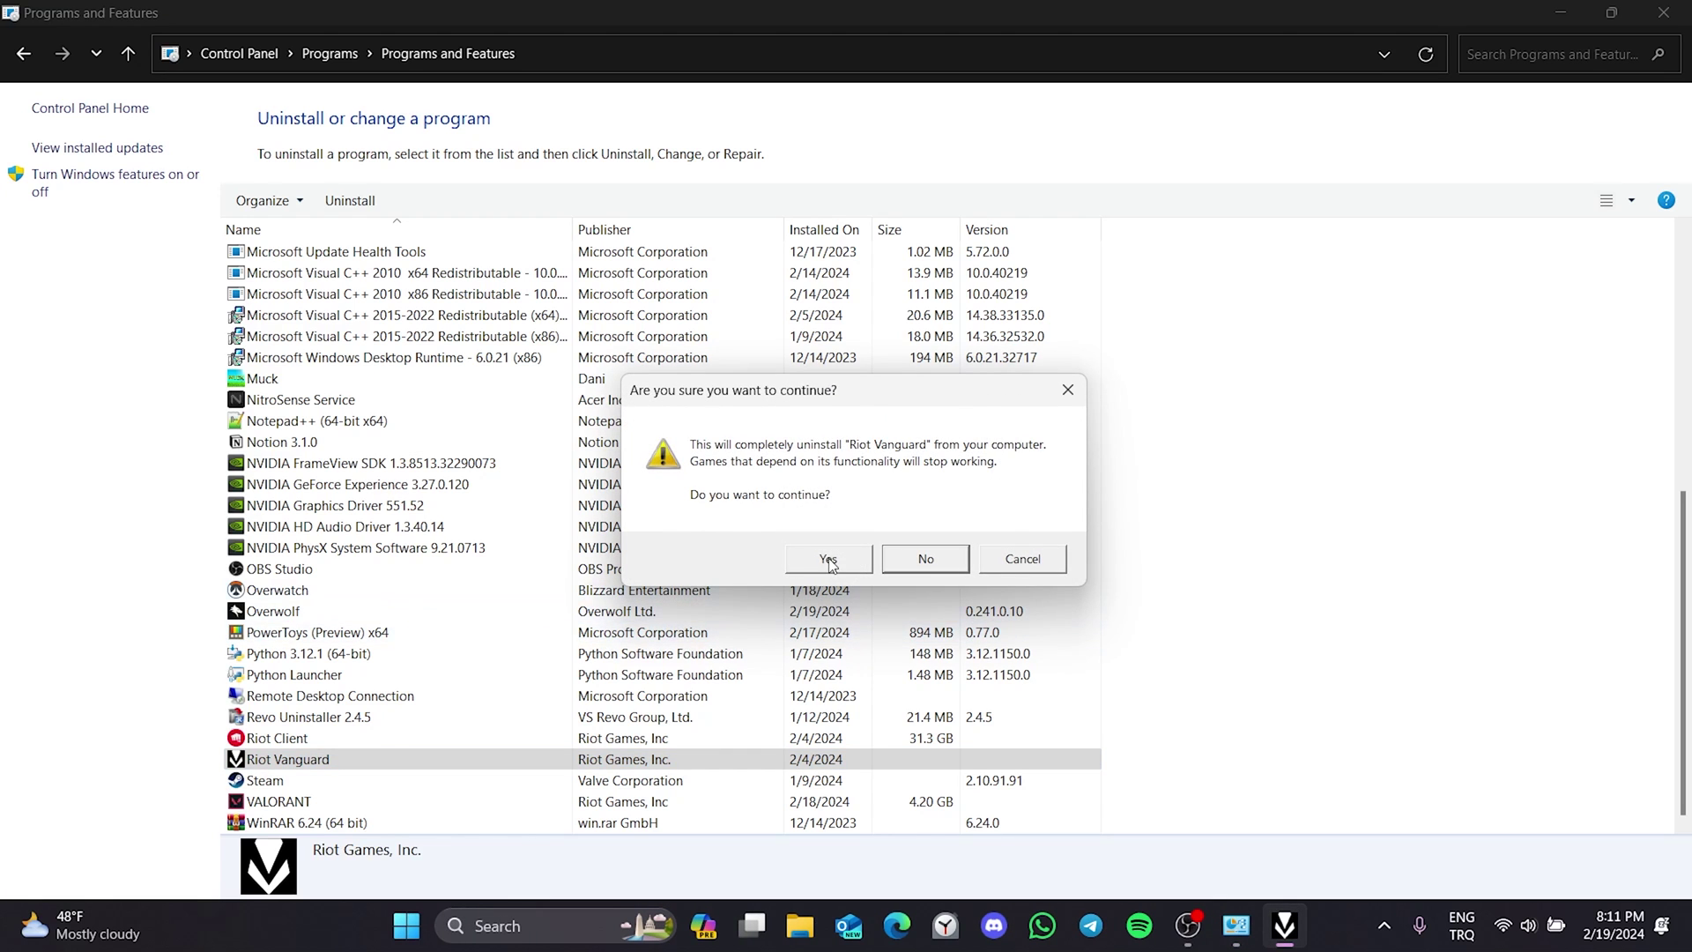
{"action": "left_click", "coordinate": [828, 562]}
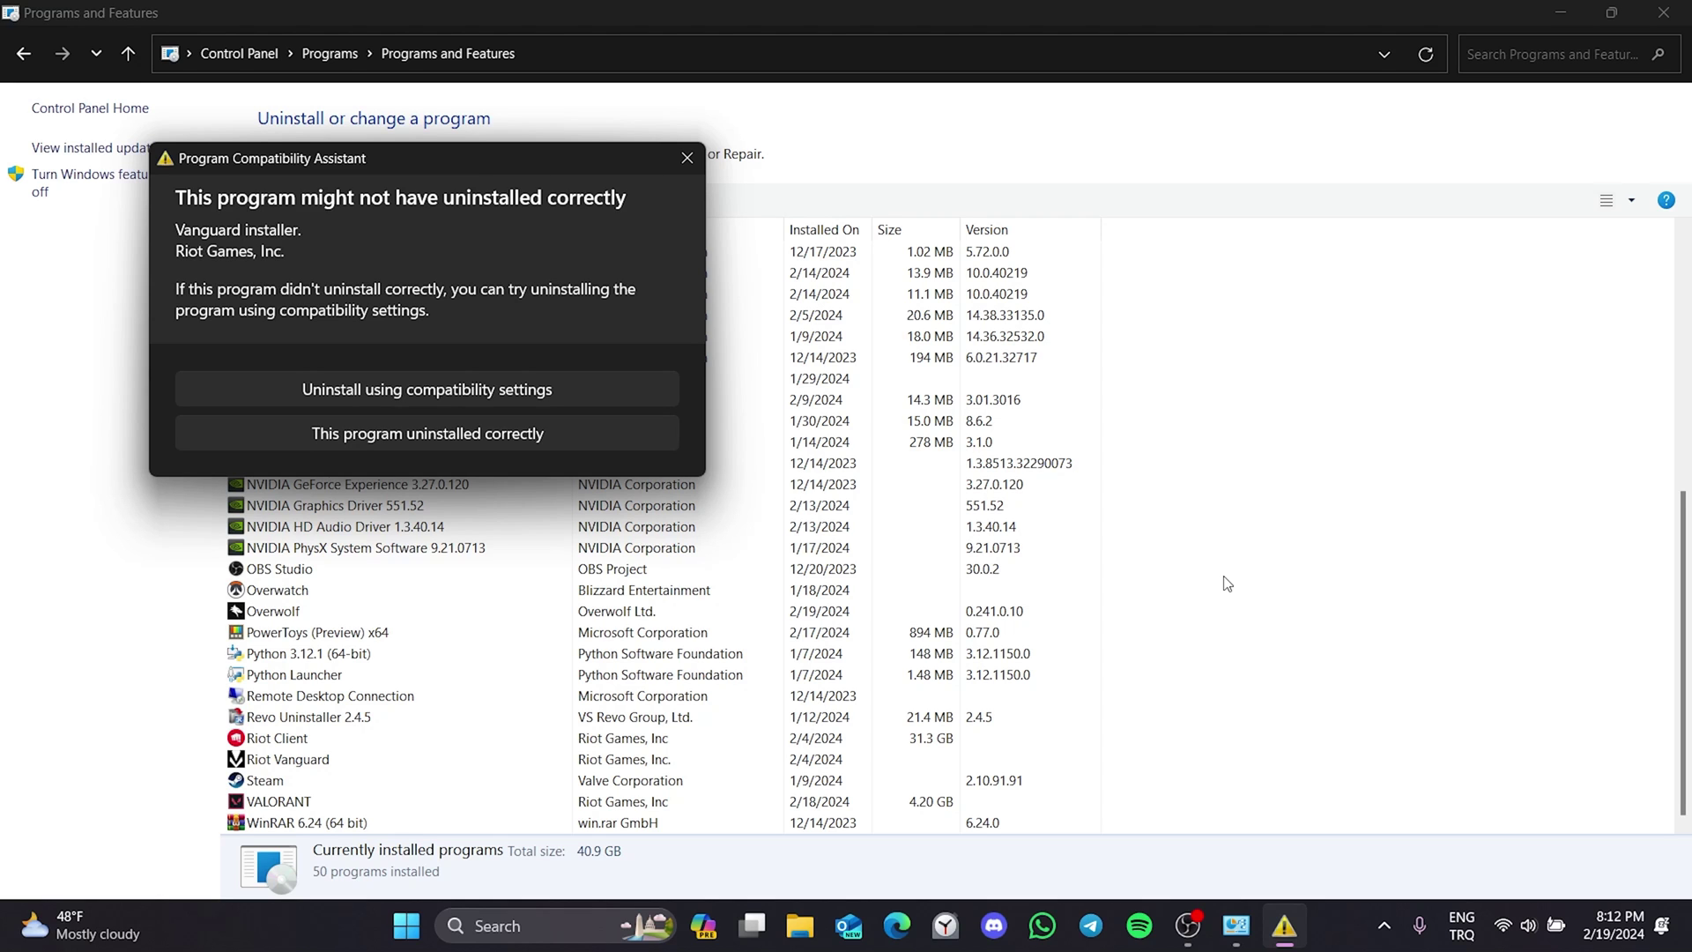
{"action": "left_click", "coordinate": [485, 445]}
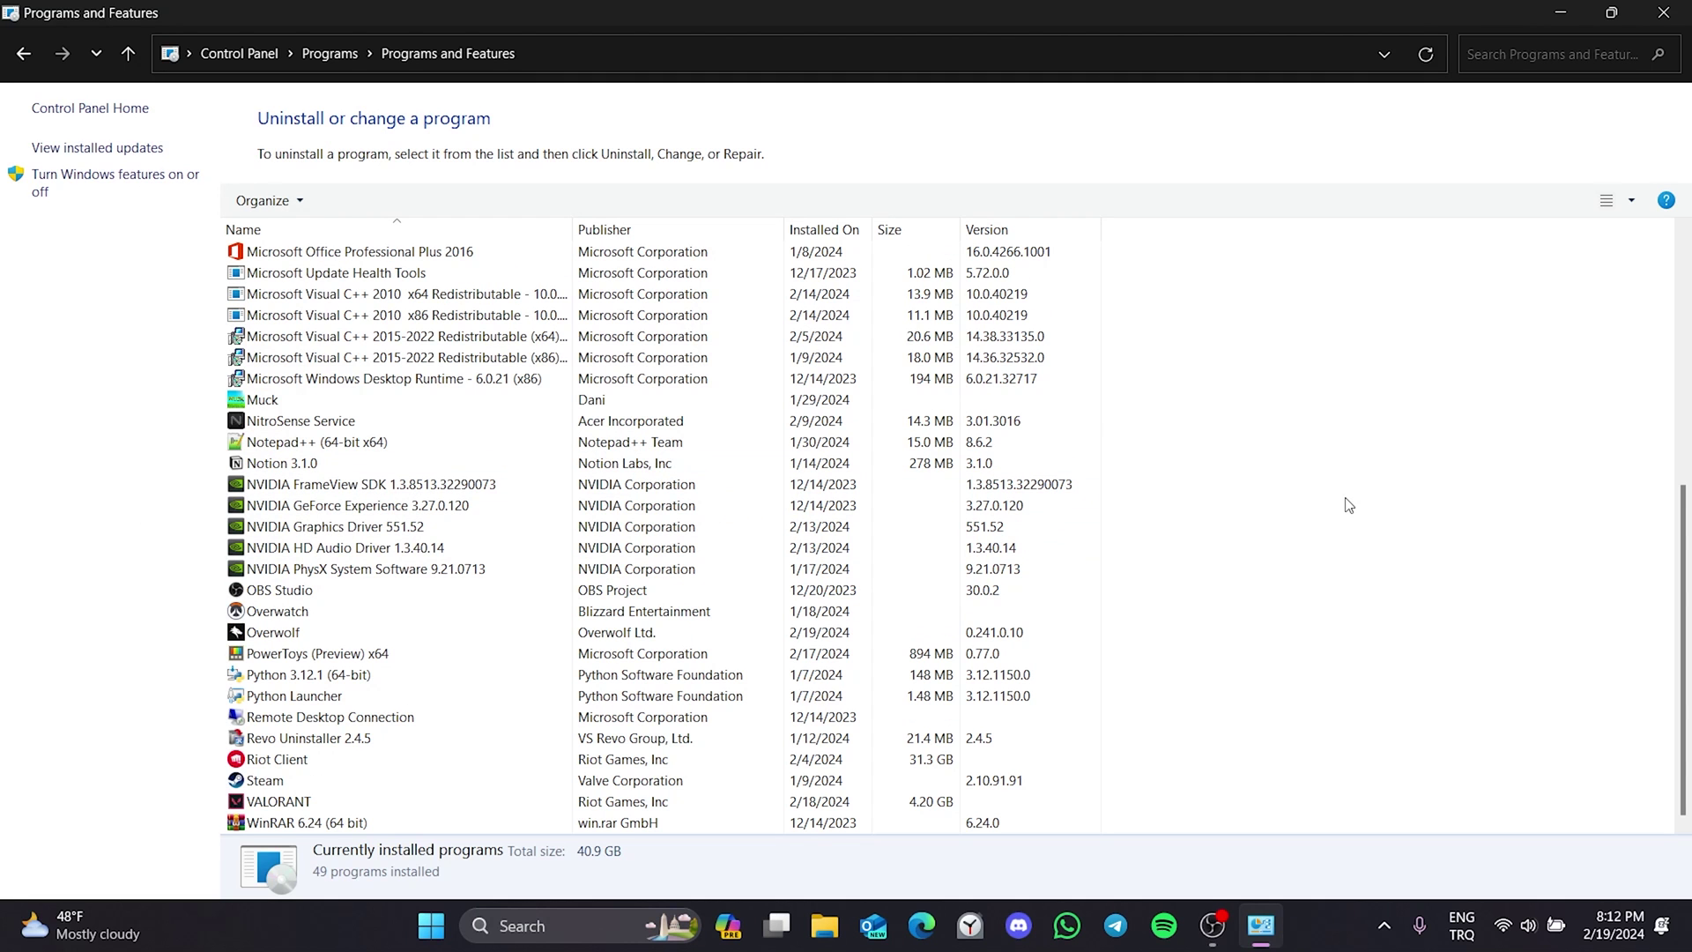
- Close Programs and Features, launch VALORANT from search, and accept the Vanguard update
{"action": "left_click", "coordinate": [1664, 12]}
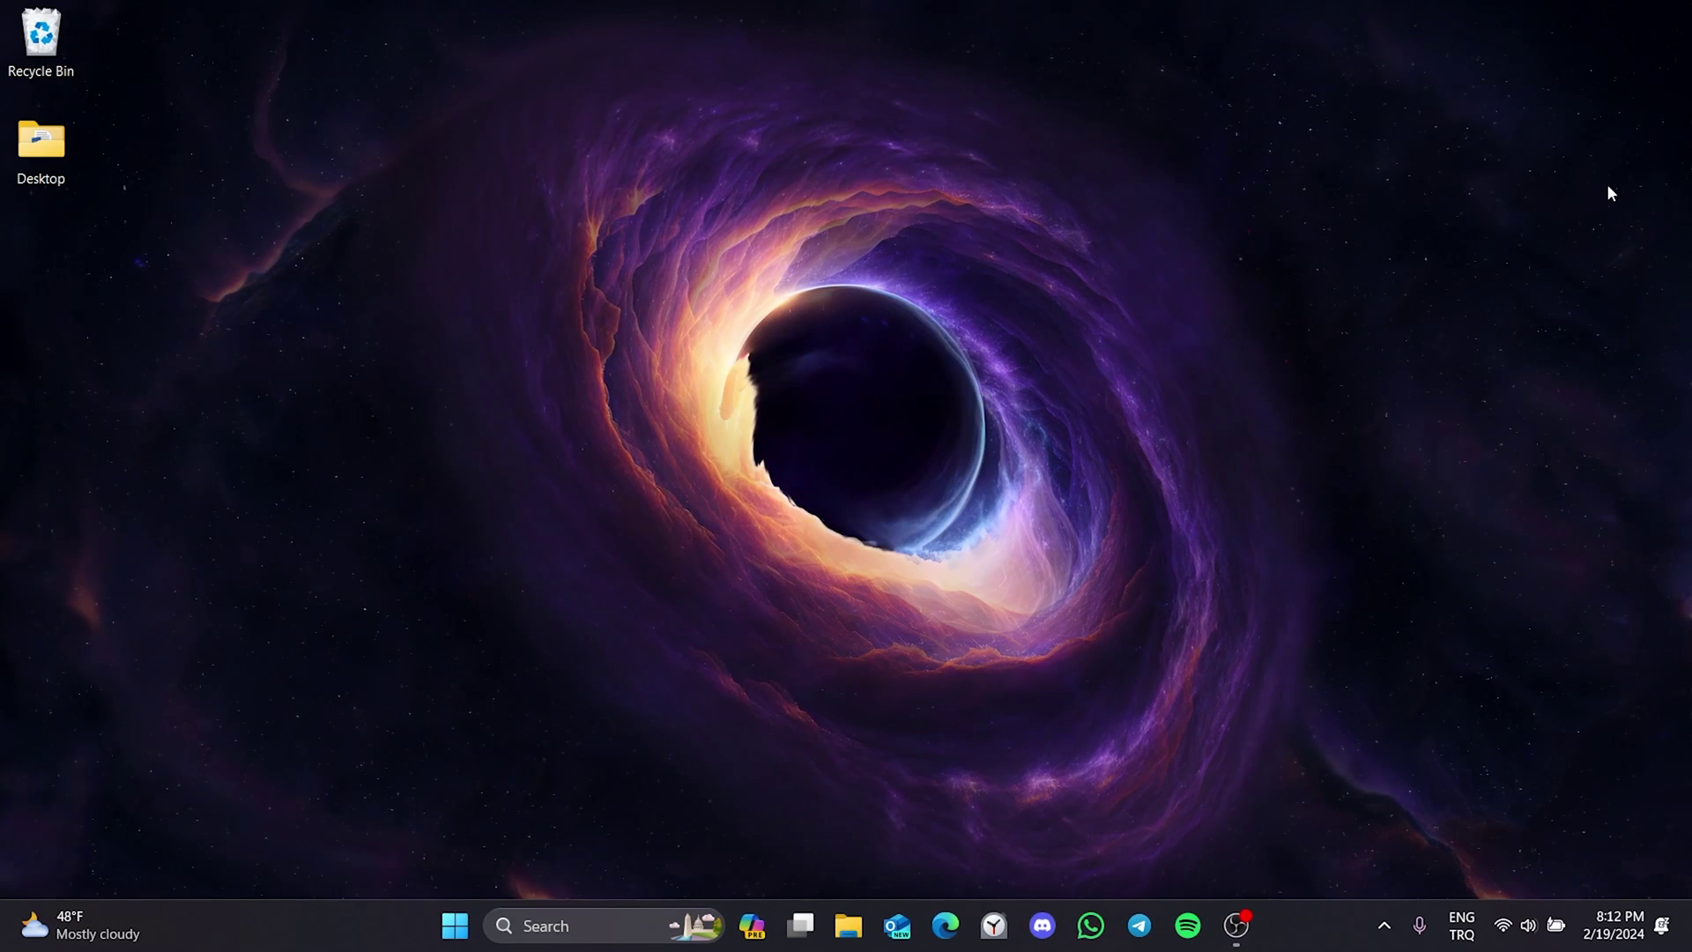
{"action": "left_click", "coordinate": [674, 935]}
{"action": "type", "text": "valorant"}
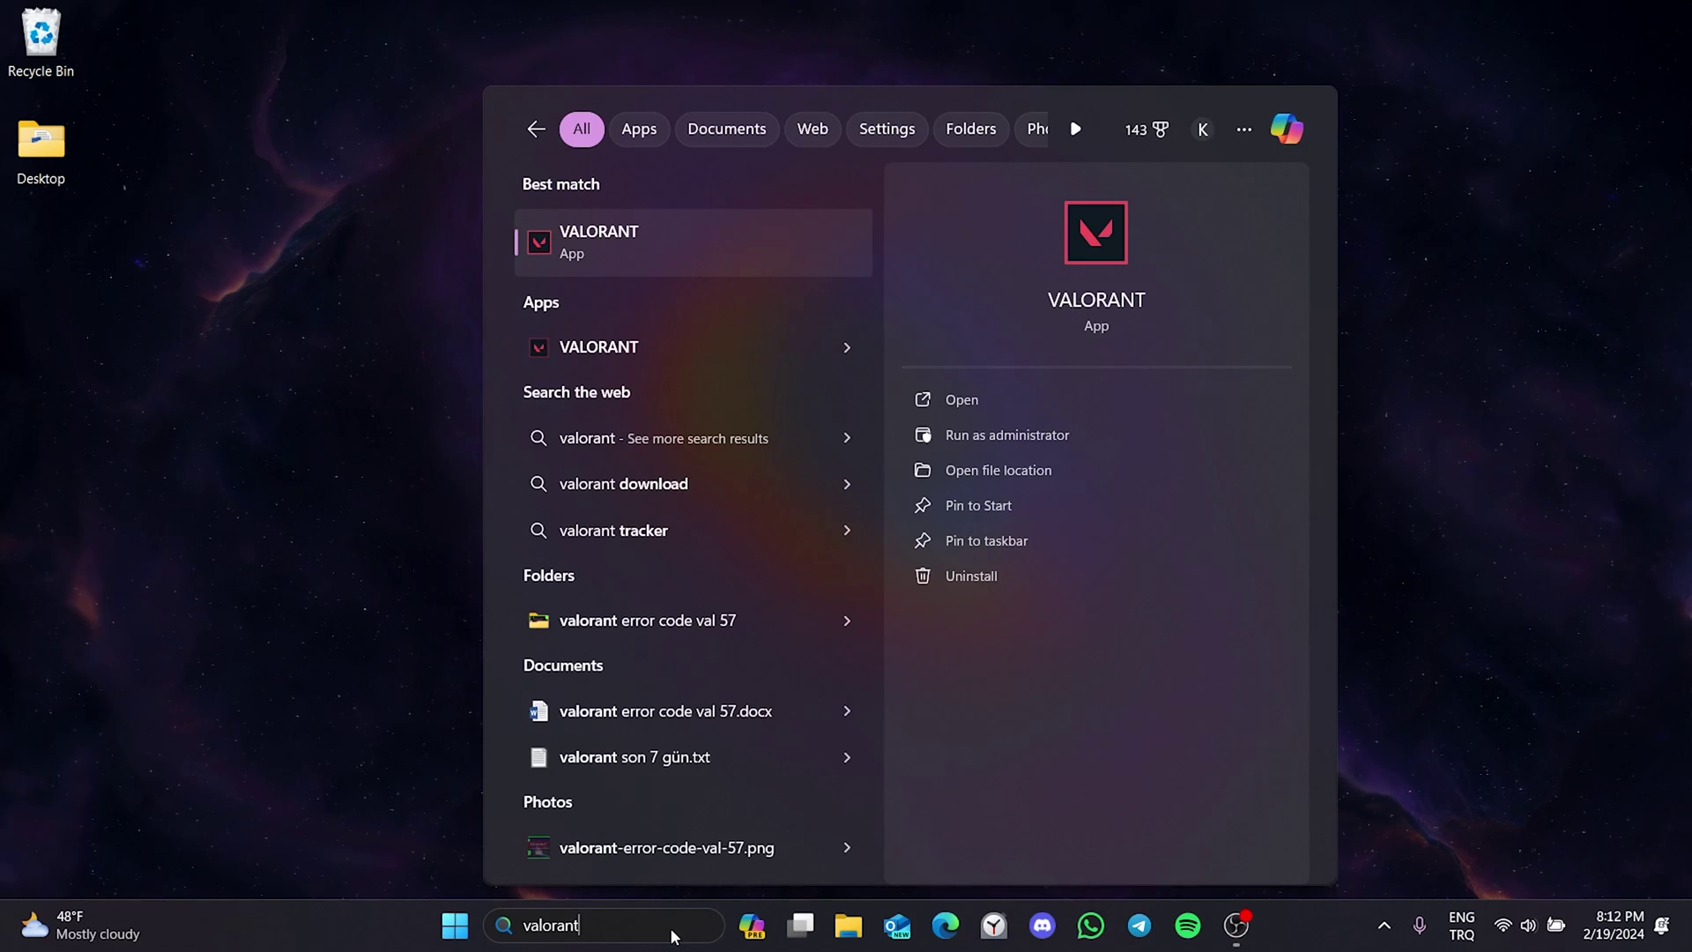
{"action": "left_click", "coordinate": [569, 236]}
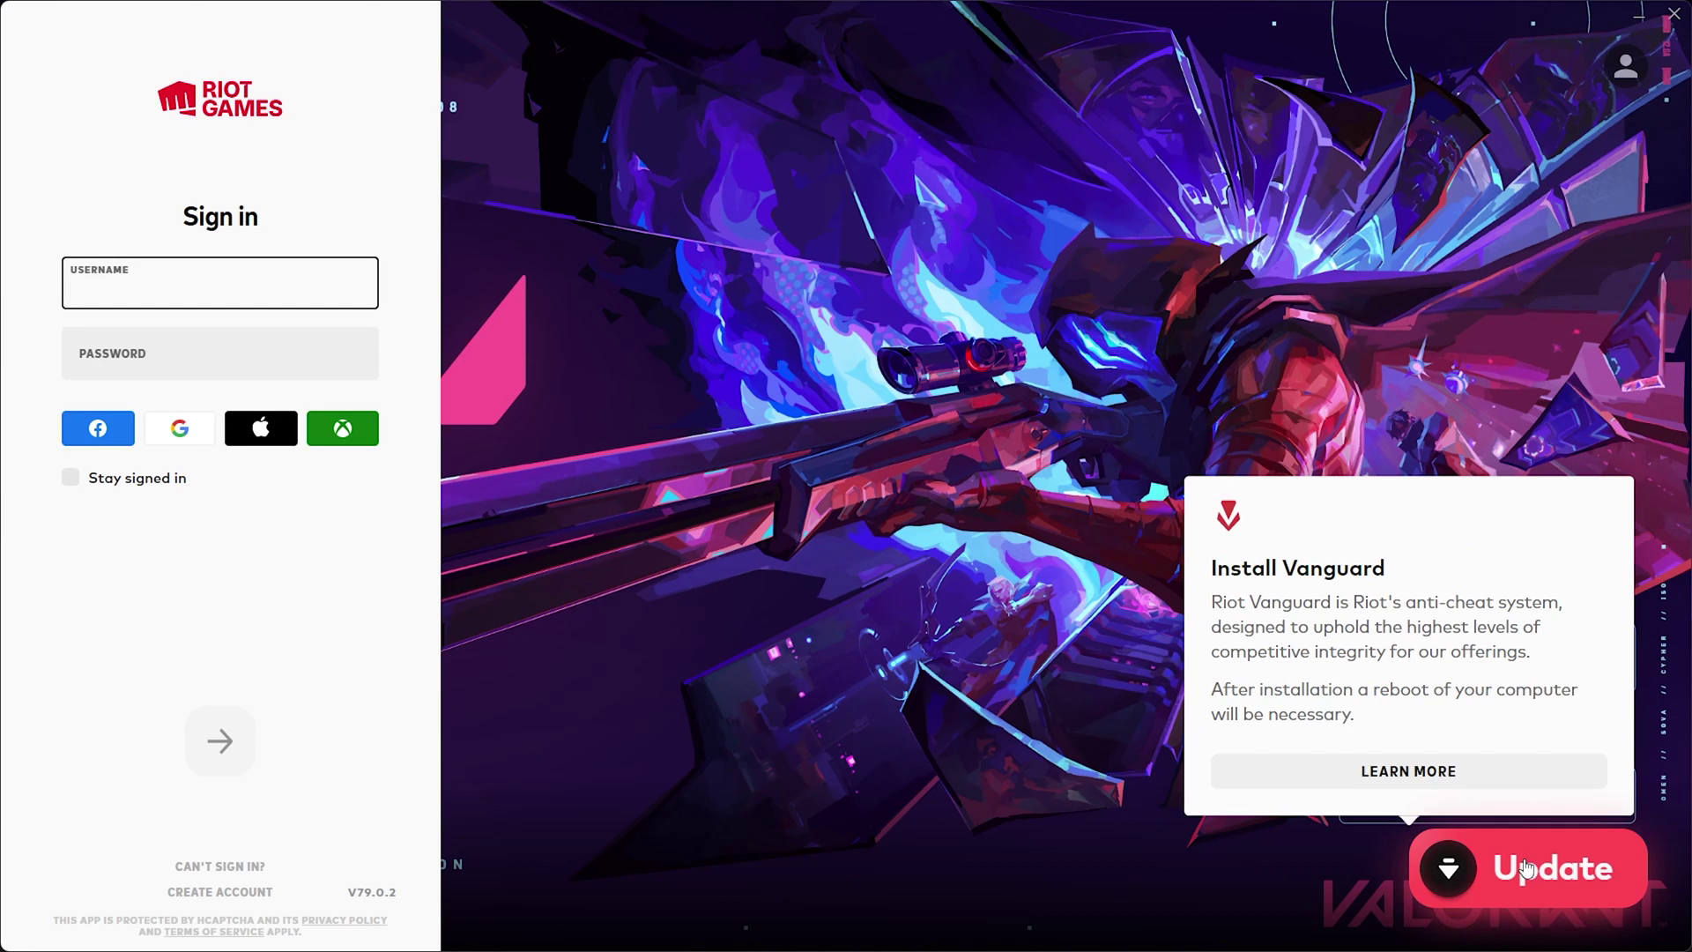
{"action": "left_click", "coordinate": [1528, 868]}
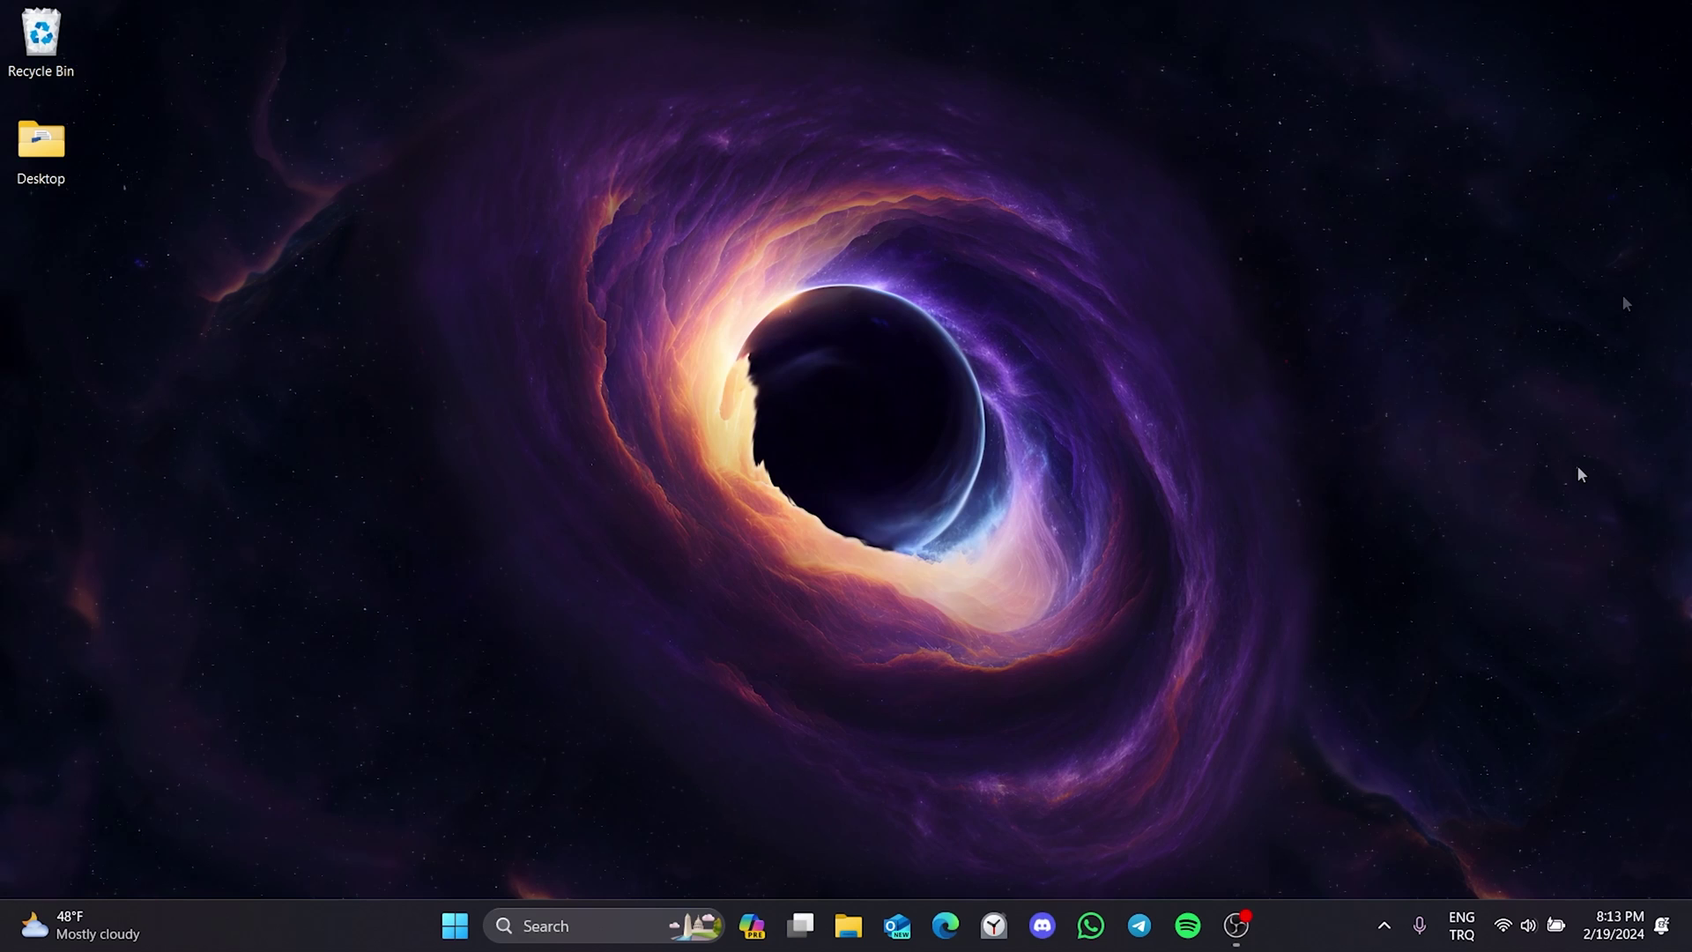
- Open the Services app and bring up the vgc service's properties
{"action": "left_click", "coordinate": [600, 921]}
{"action": "type", "text": "services"}
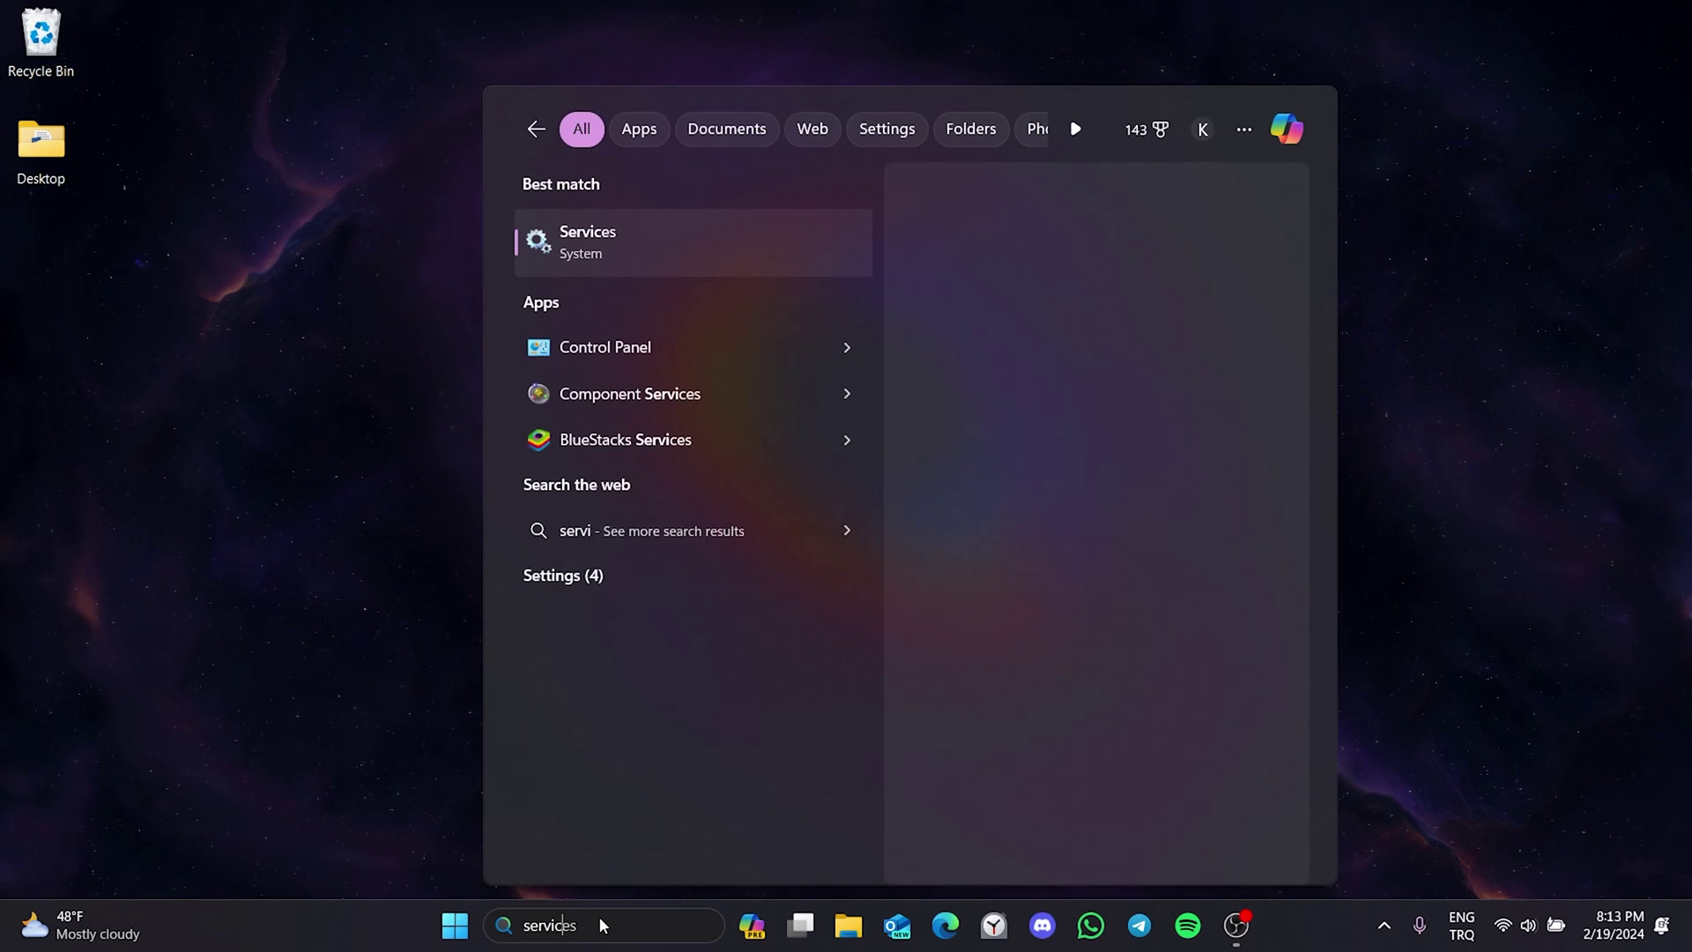
{"action": "left_click", "coordinate": [584, 257]}
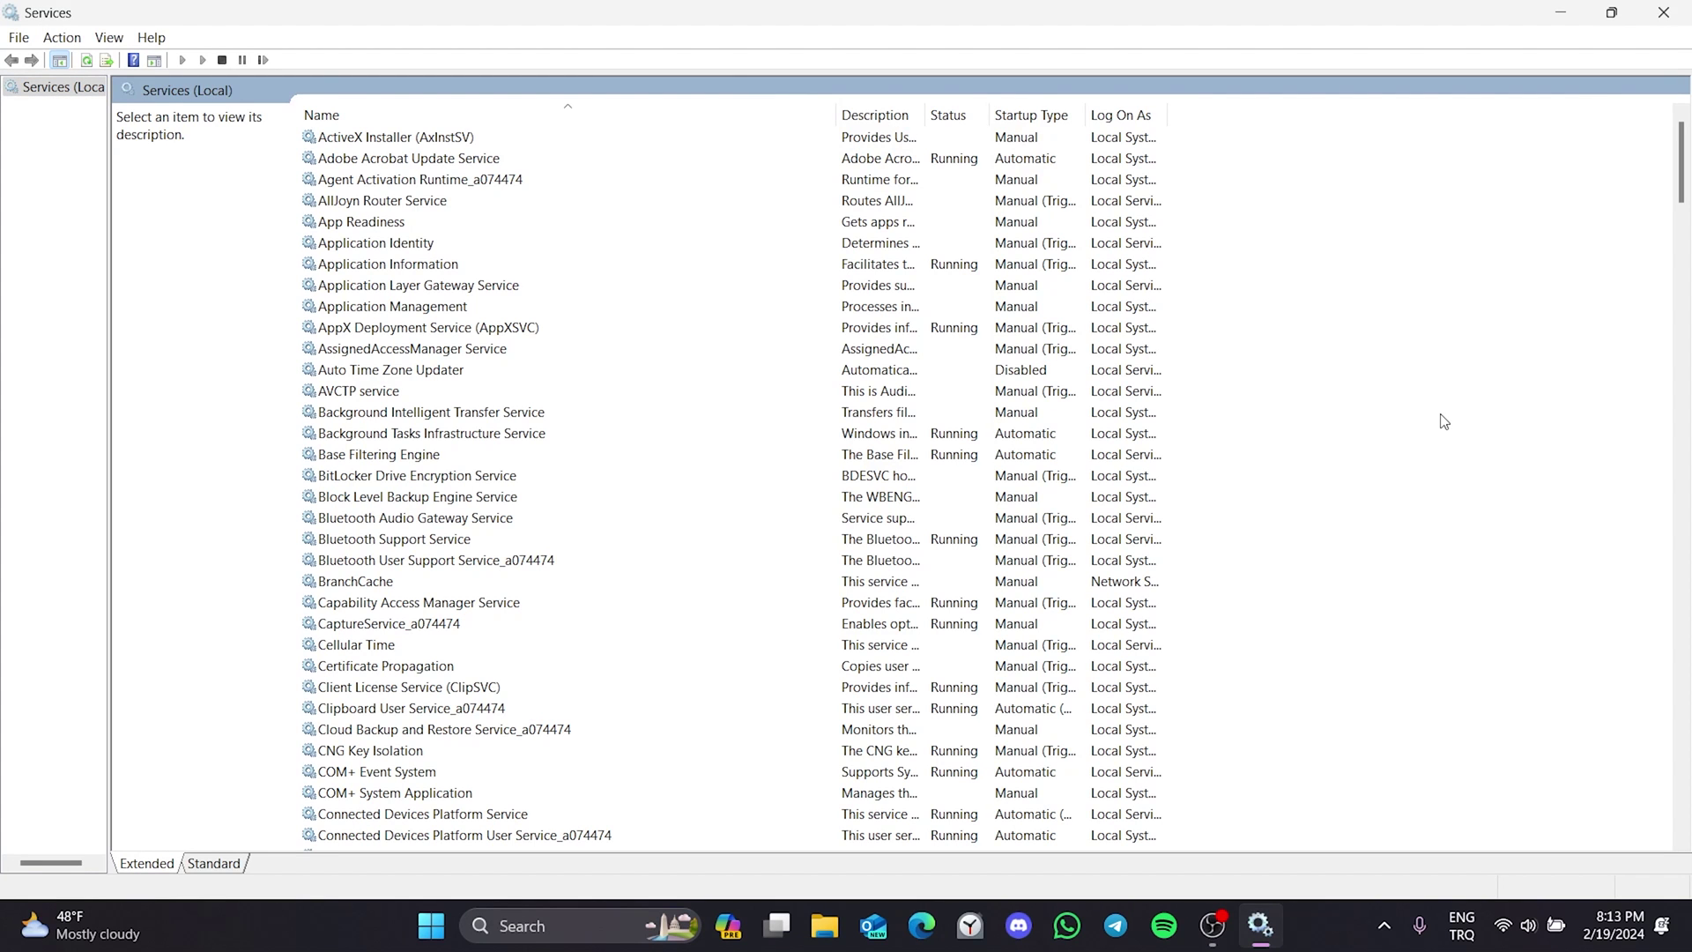
{"action": "key", "text": "v"}
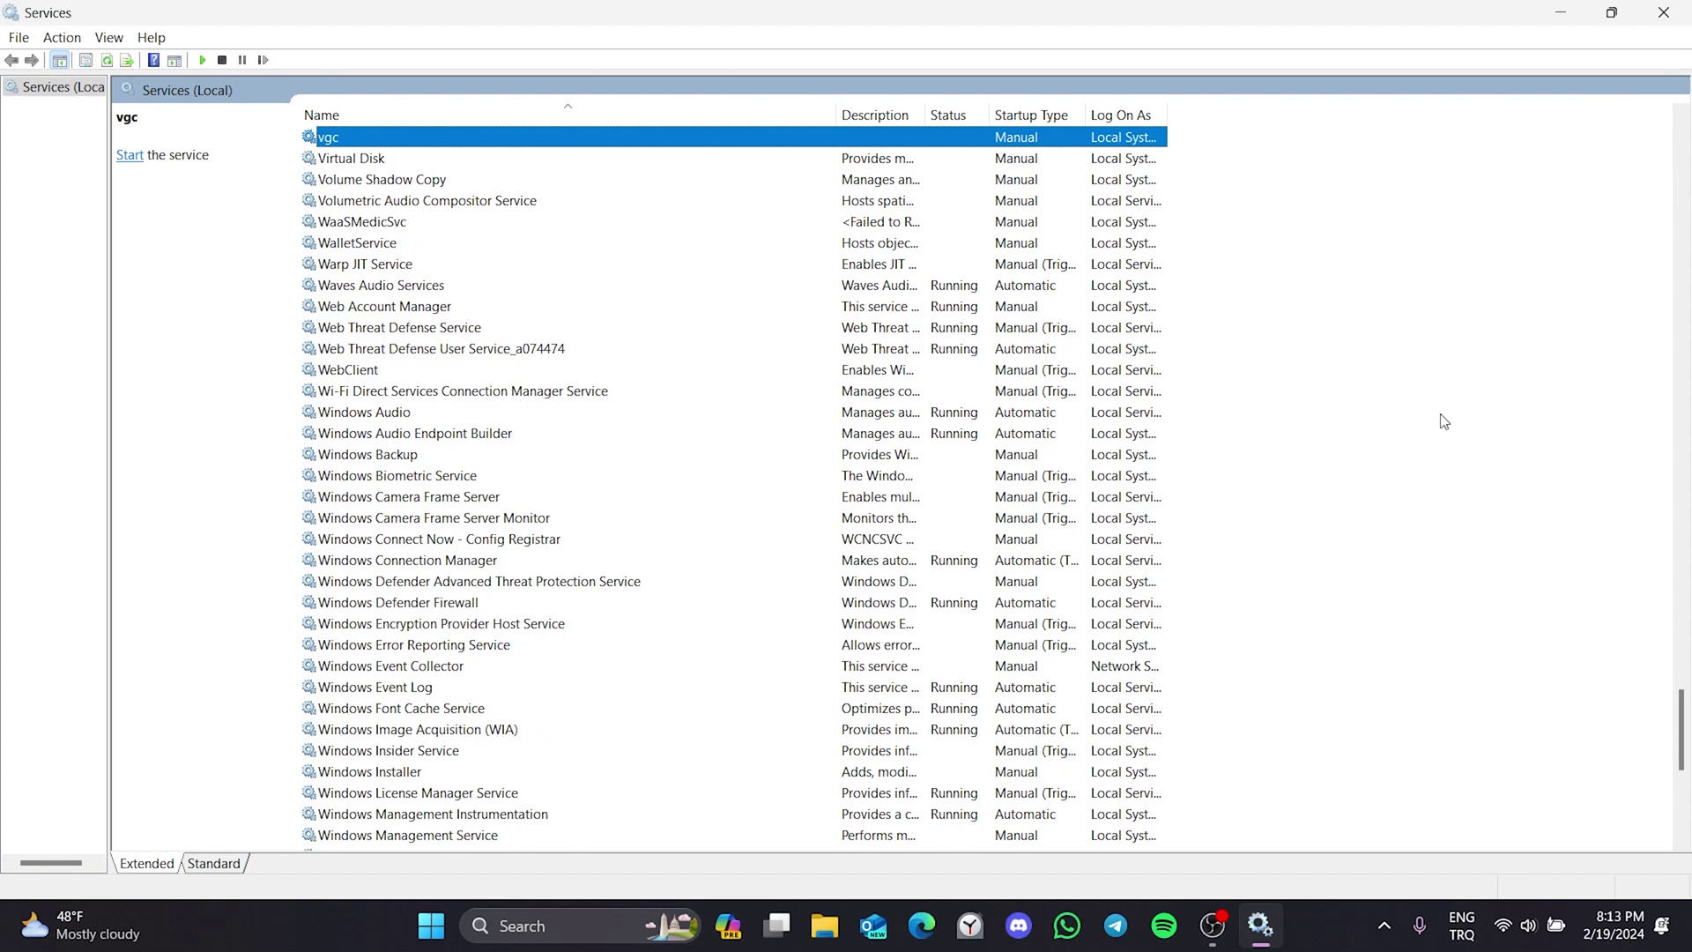
{"action": "right_click", "coordinate": [355, 144]}
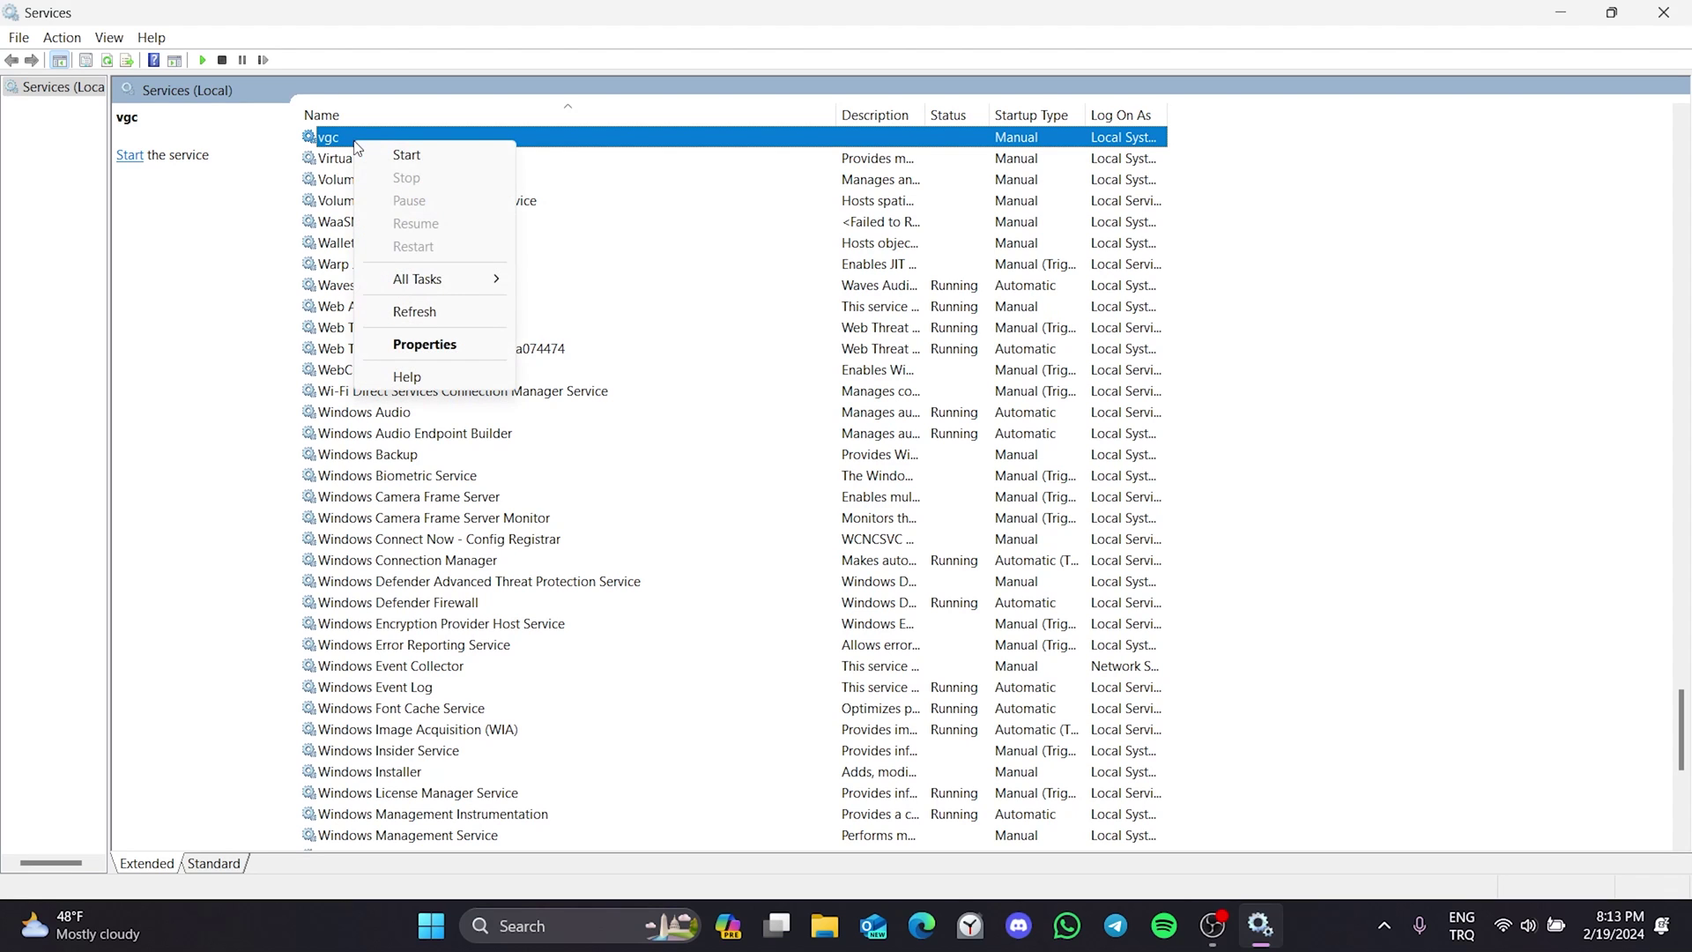
{"action": "left_click", "coordinate": [449, 345]}
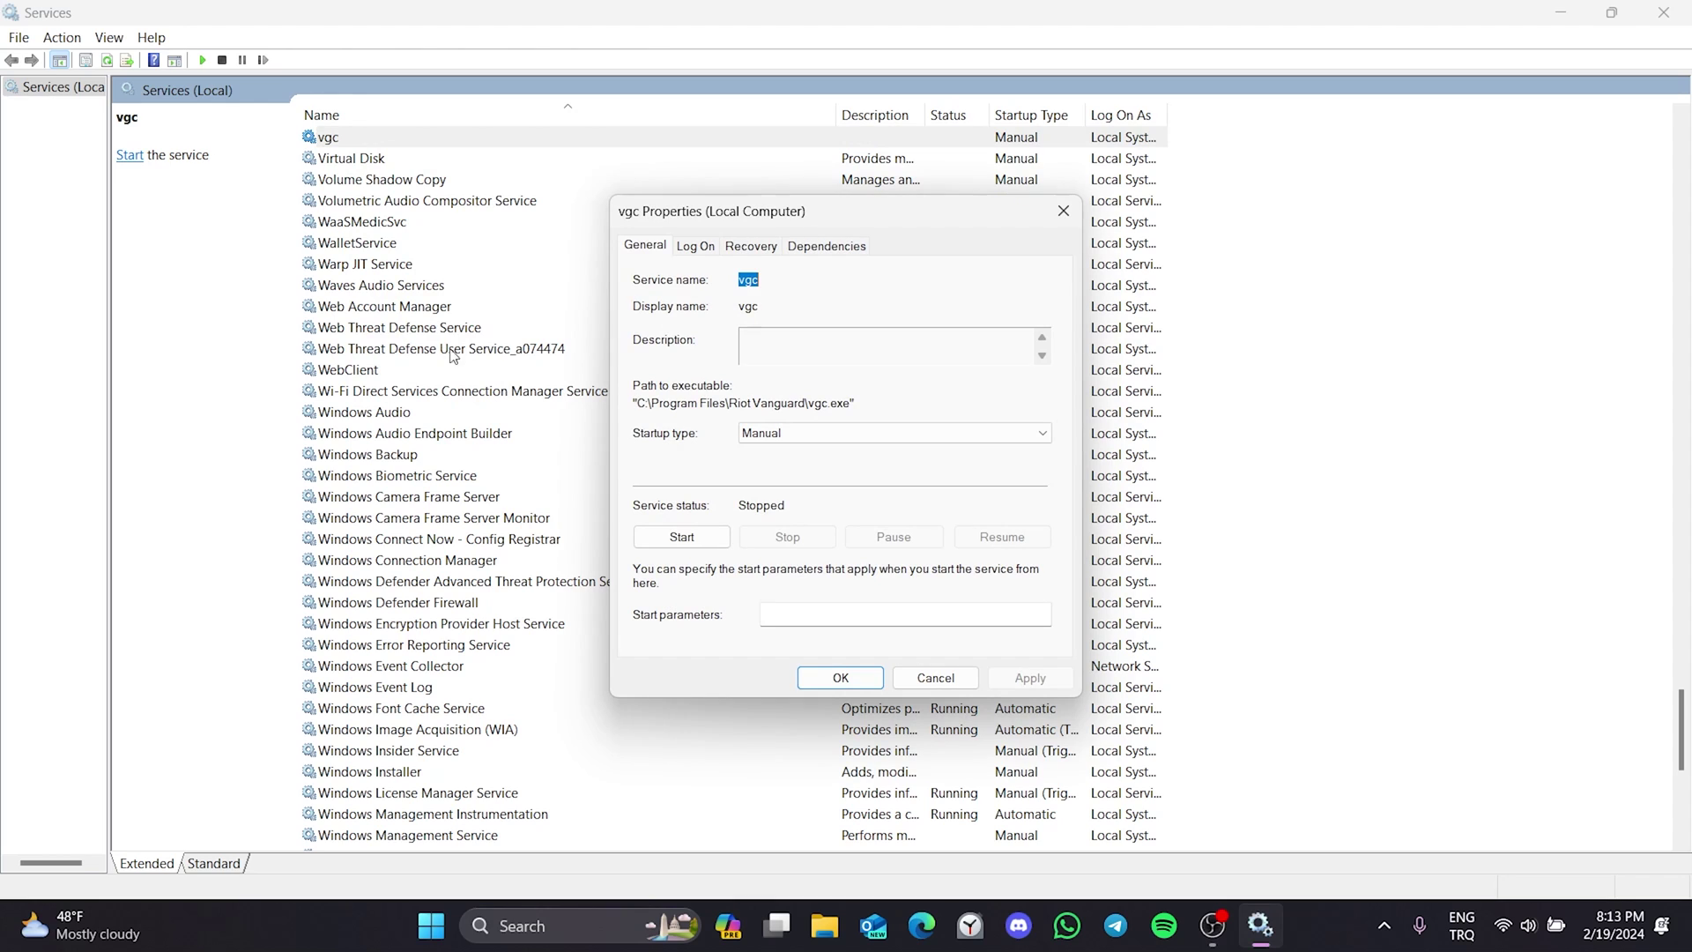
- Set vgc startup type to Automatic, start it, apply, and close Services
{"action": "left_click", "coordinate": [797, 432]}
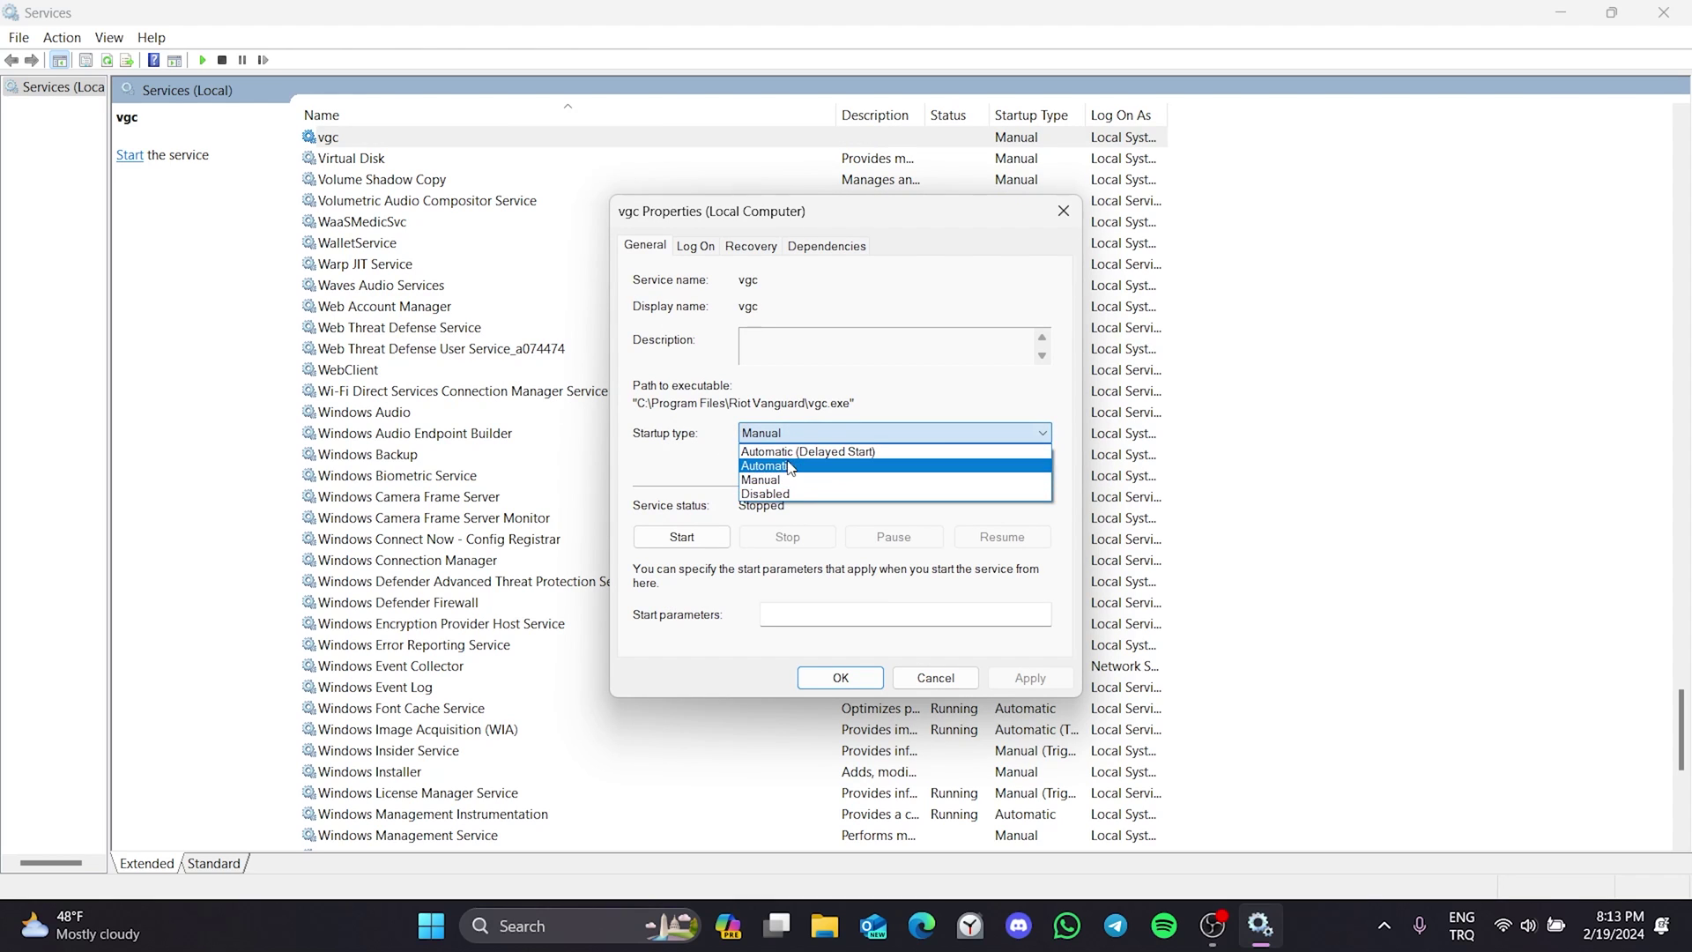
{"action": "left_click", "coordinate": [791, 468]}
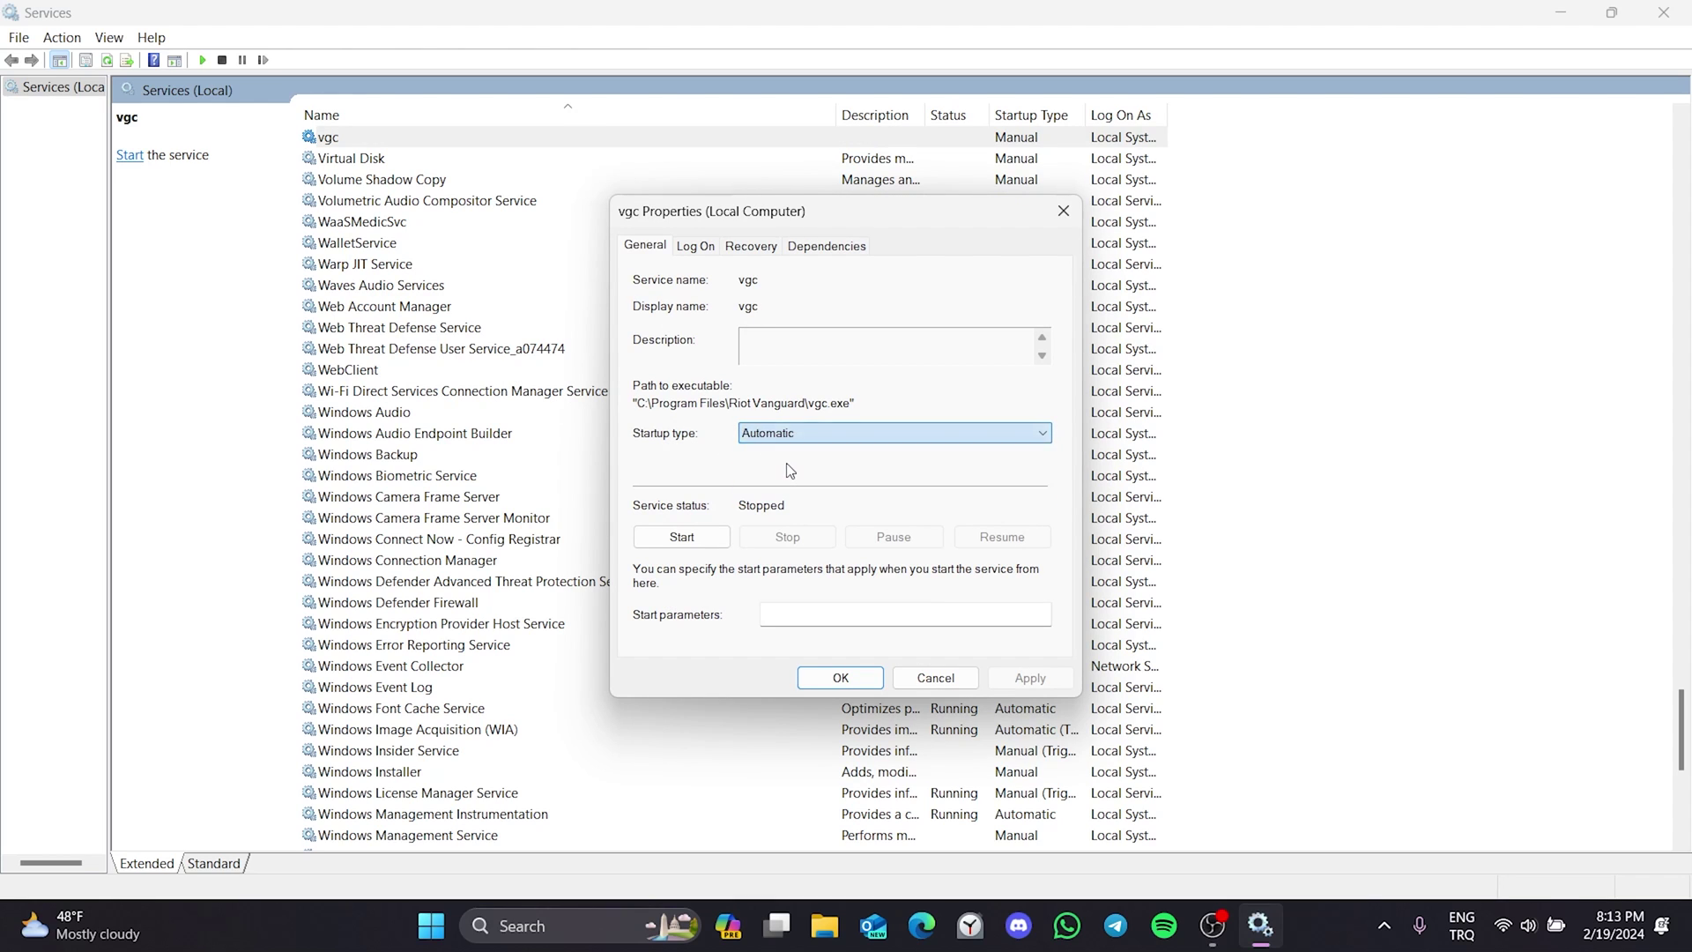
{"action": "left_click", "coordinate": [693, 541]}
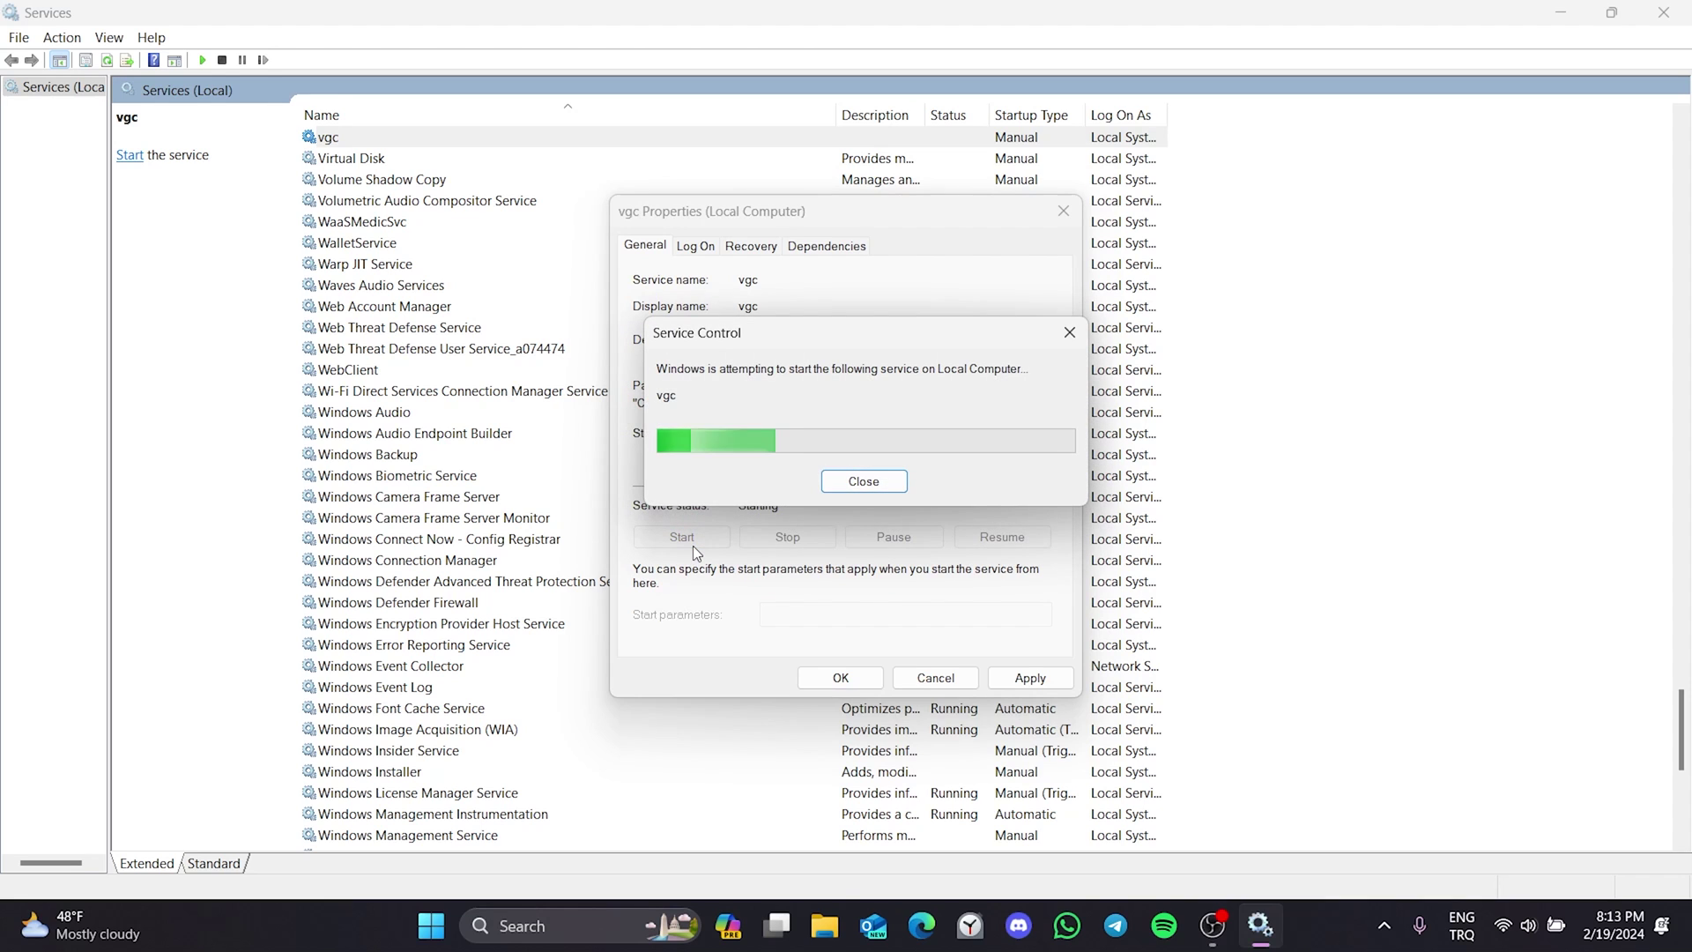
{"action": "left_click", "coordinate": [1024, 678]}
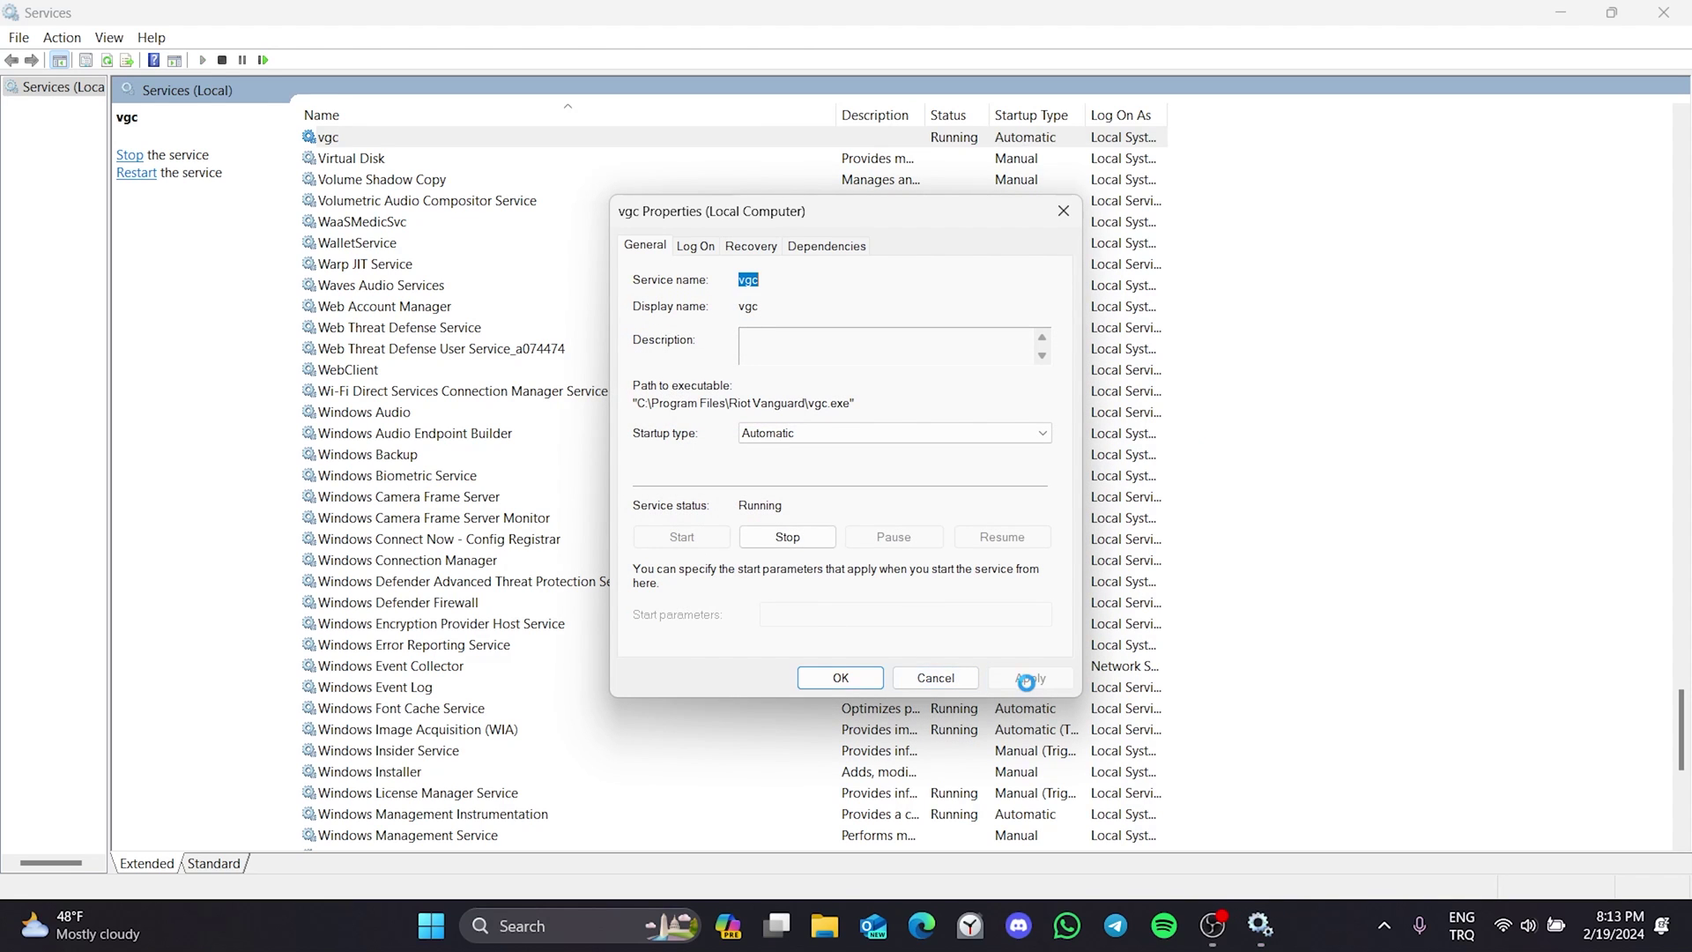
{"action": "left_click", "coordinate": [839, 678]}
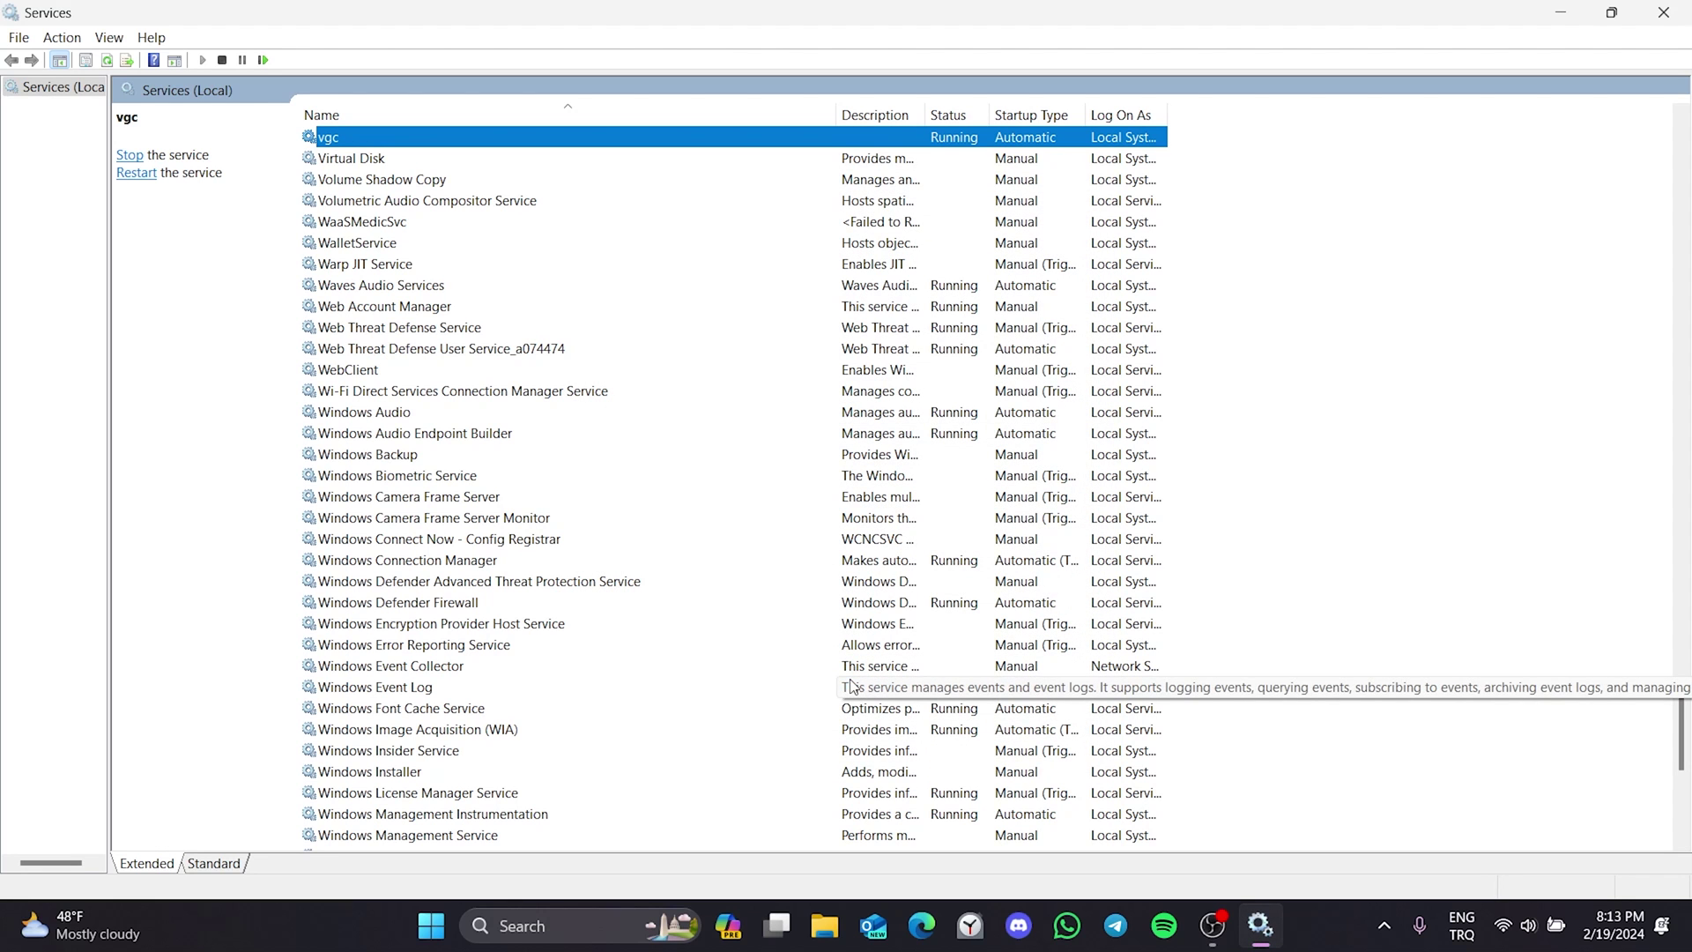
{"action": "left_click", "coordinate": [1662, 16]}
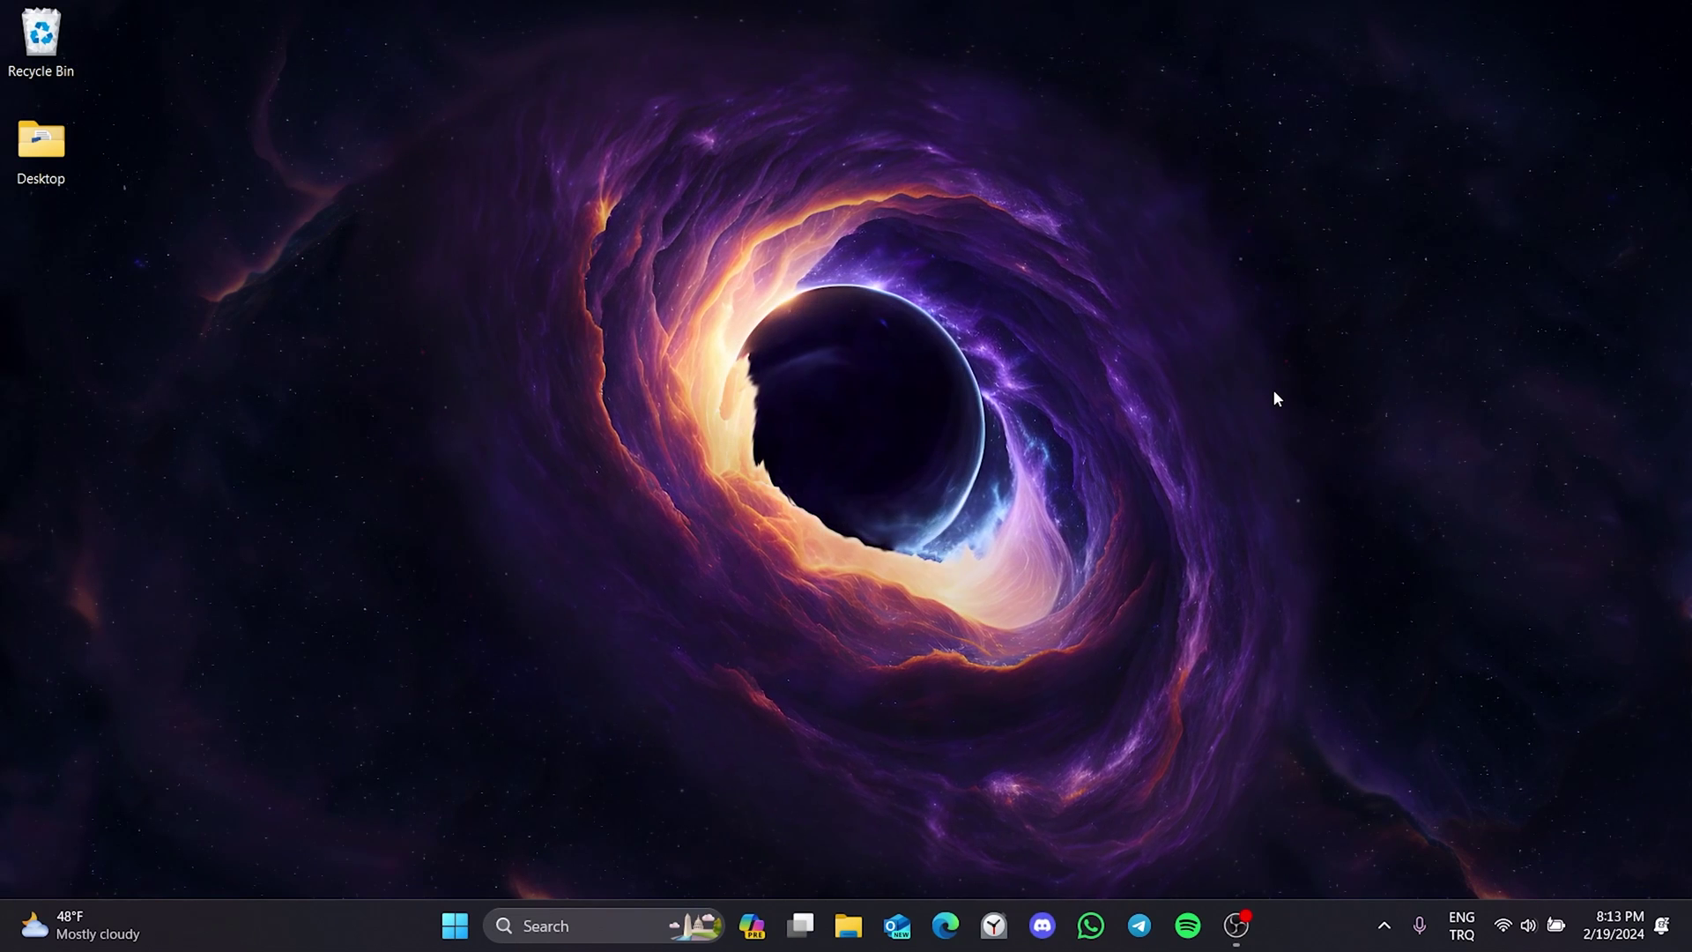
- Restart the computer through the Alt+F4 Shut Down Windows dialog
{"action": "key", "text": "alt+F4"}
{"action": "key", "text": "Down"}
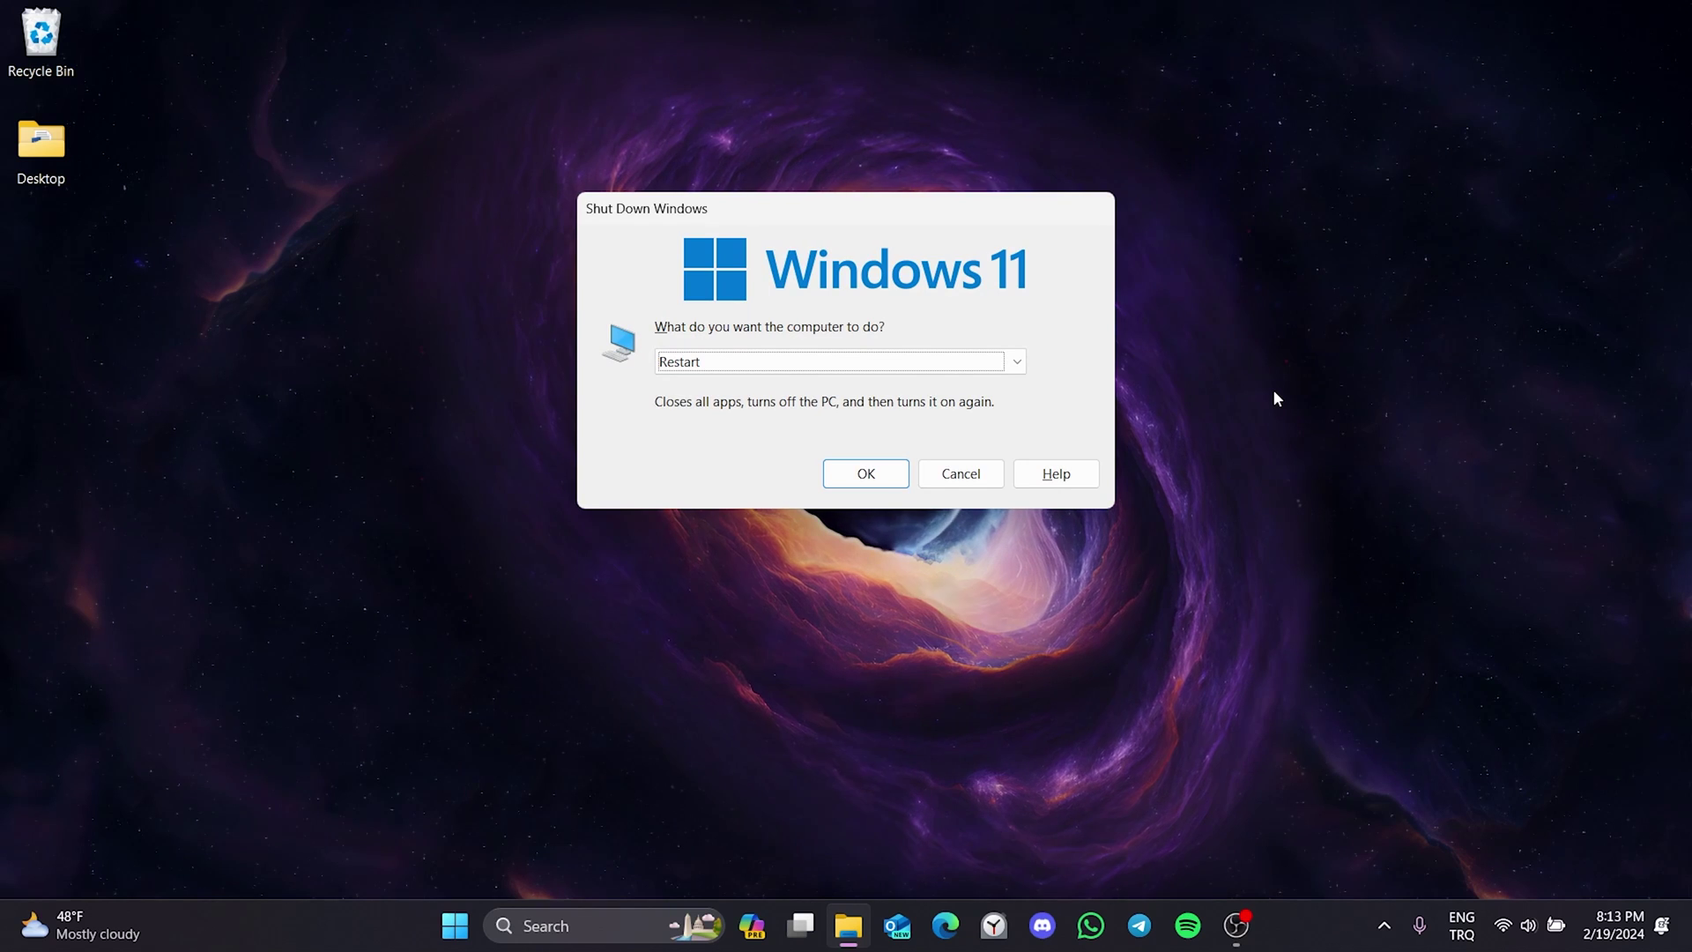
{"action": "key", "text": "Return"}
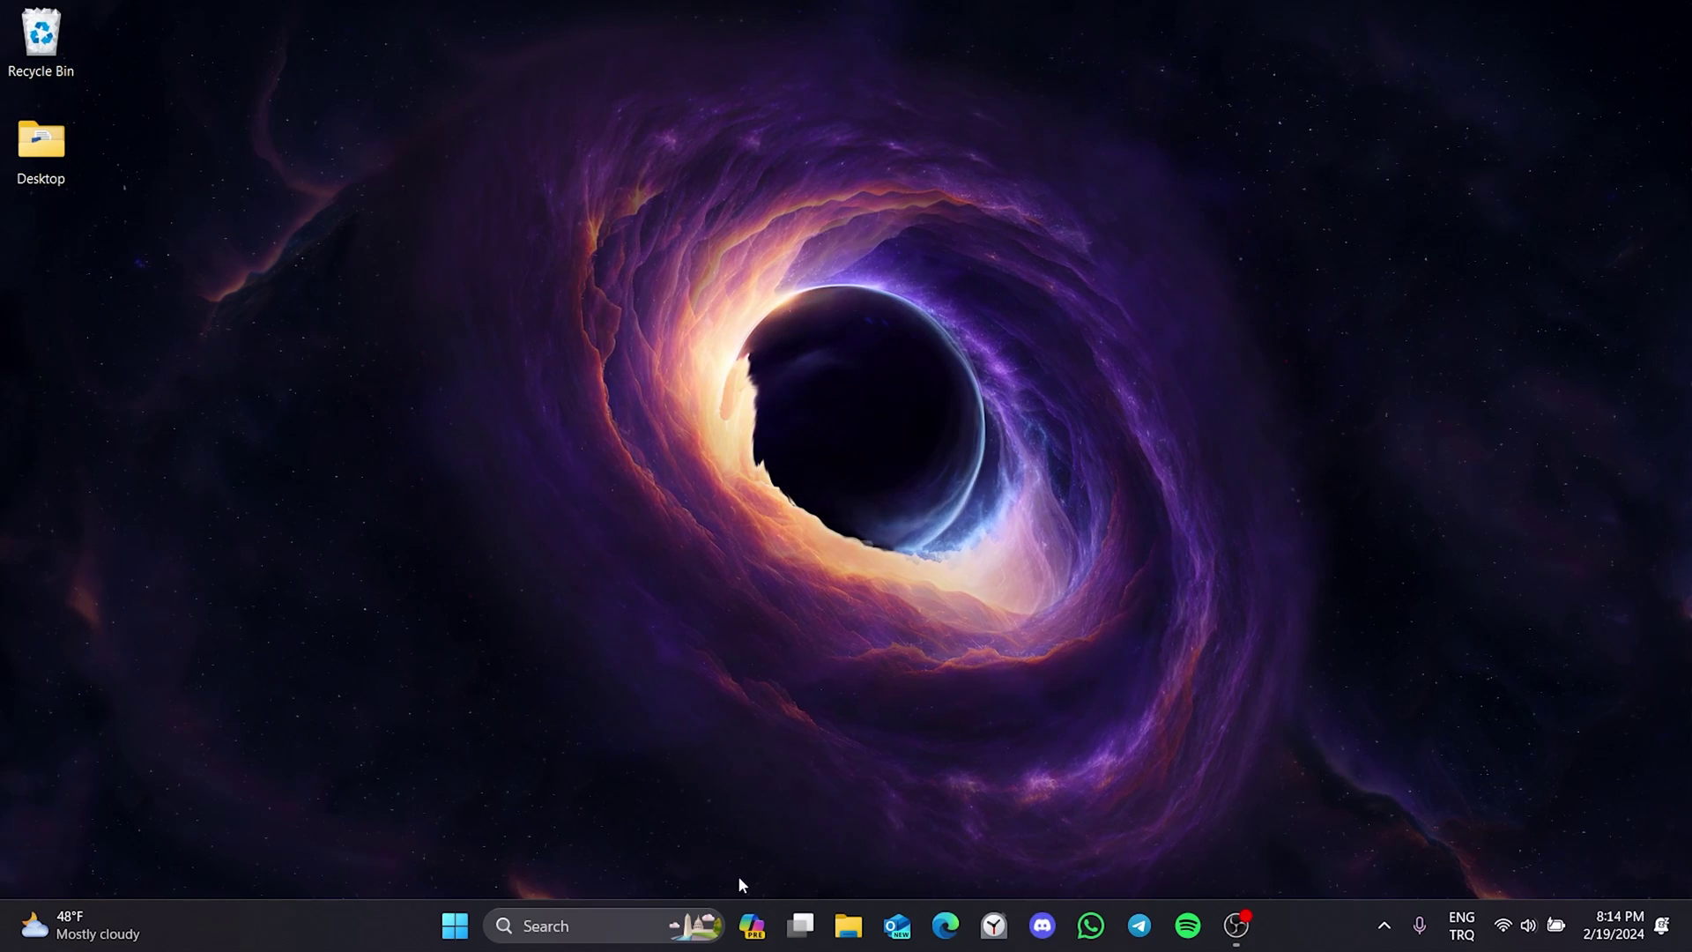
- Open the Wi-Fi connection's properties via Control Panel's Network and Sharing Center
{"action": "left_click", "coordinate": [626, 925]}
{"action": "type", "text": "control panel"}
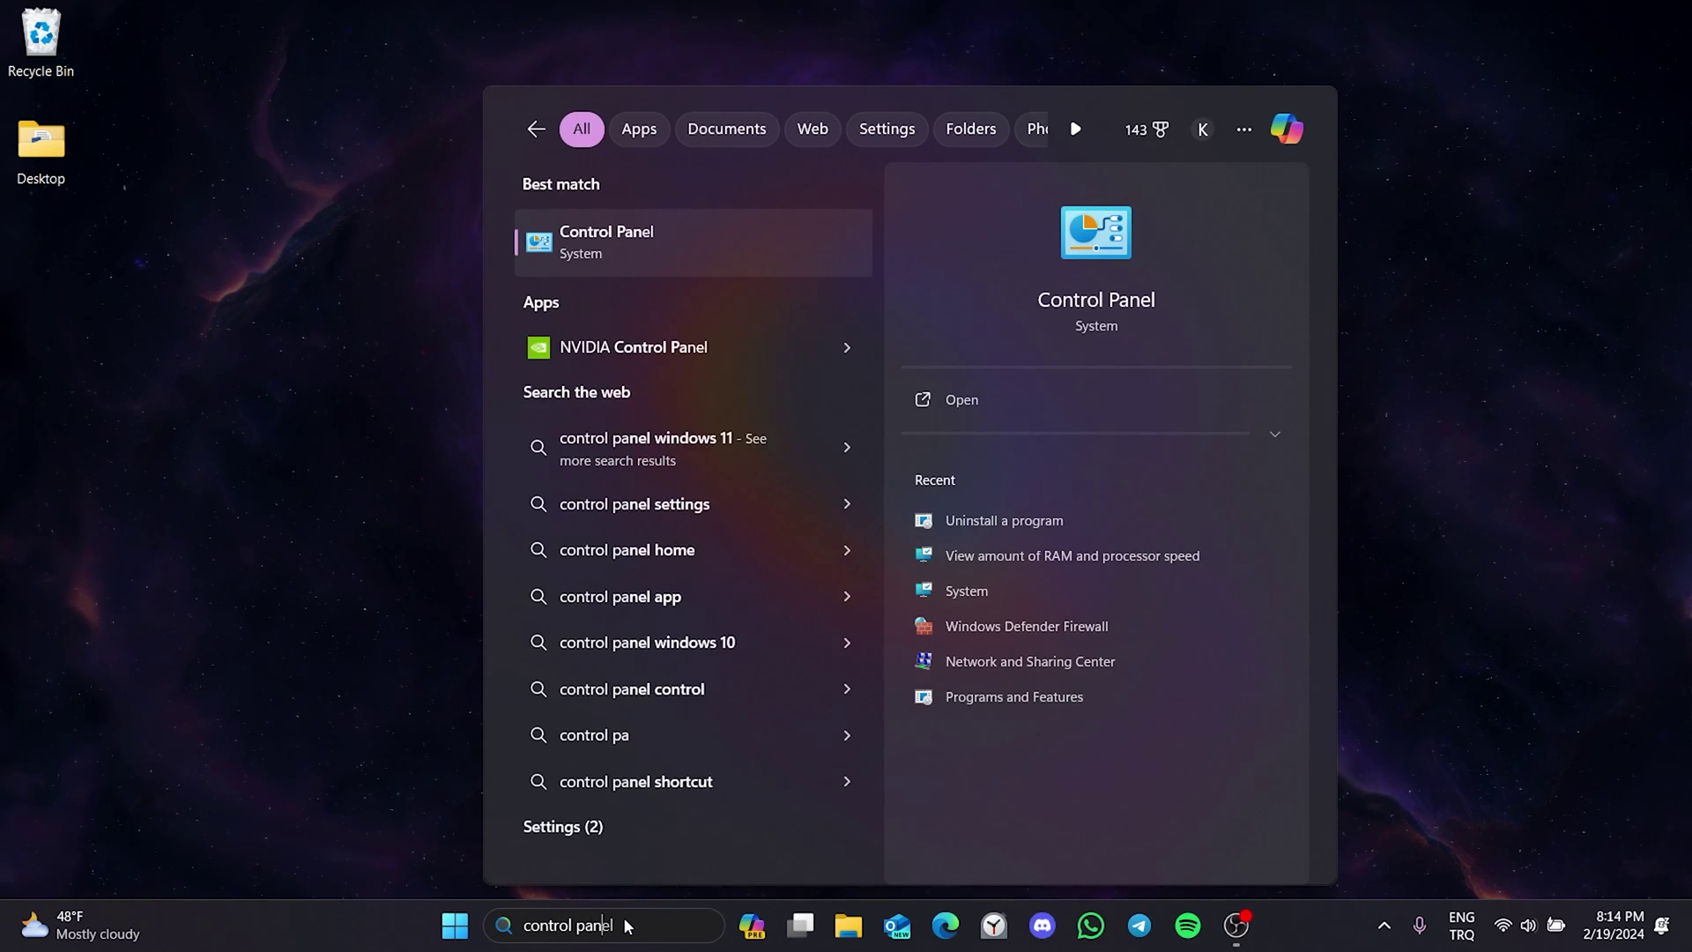
{"action": "left_click", "coordinate": [635, 252]}
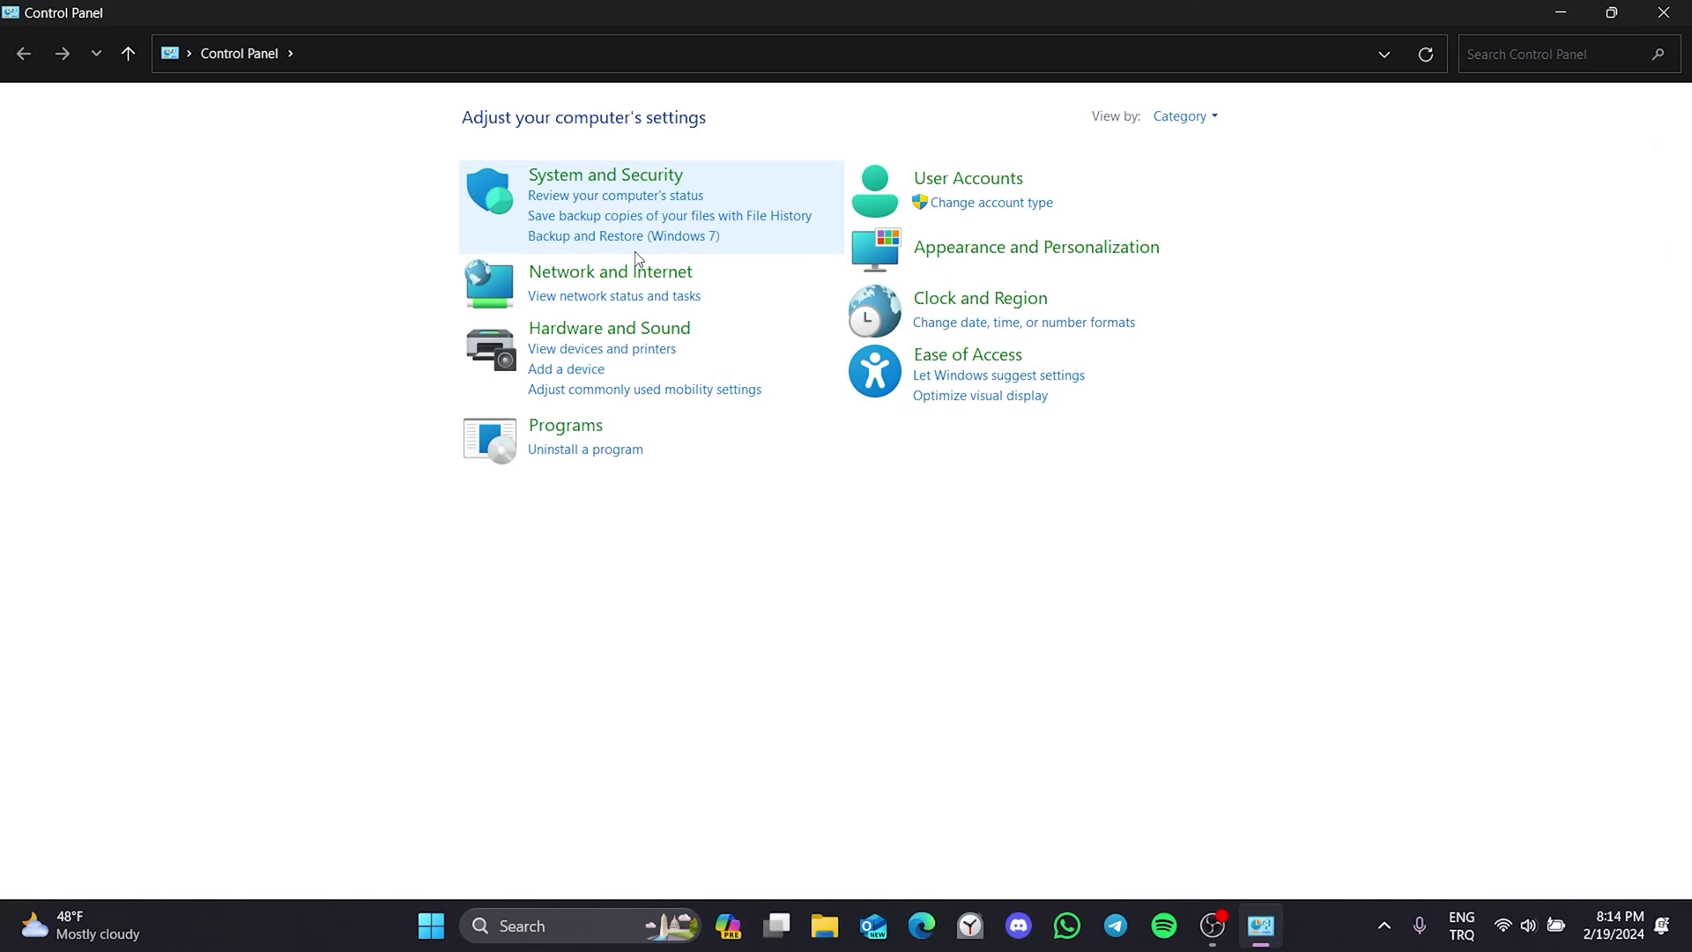
{"action": "left_click", "coordinate": [593, 276]}
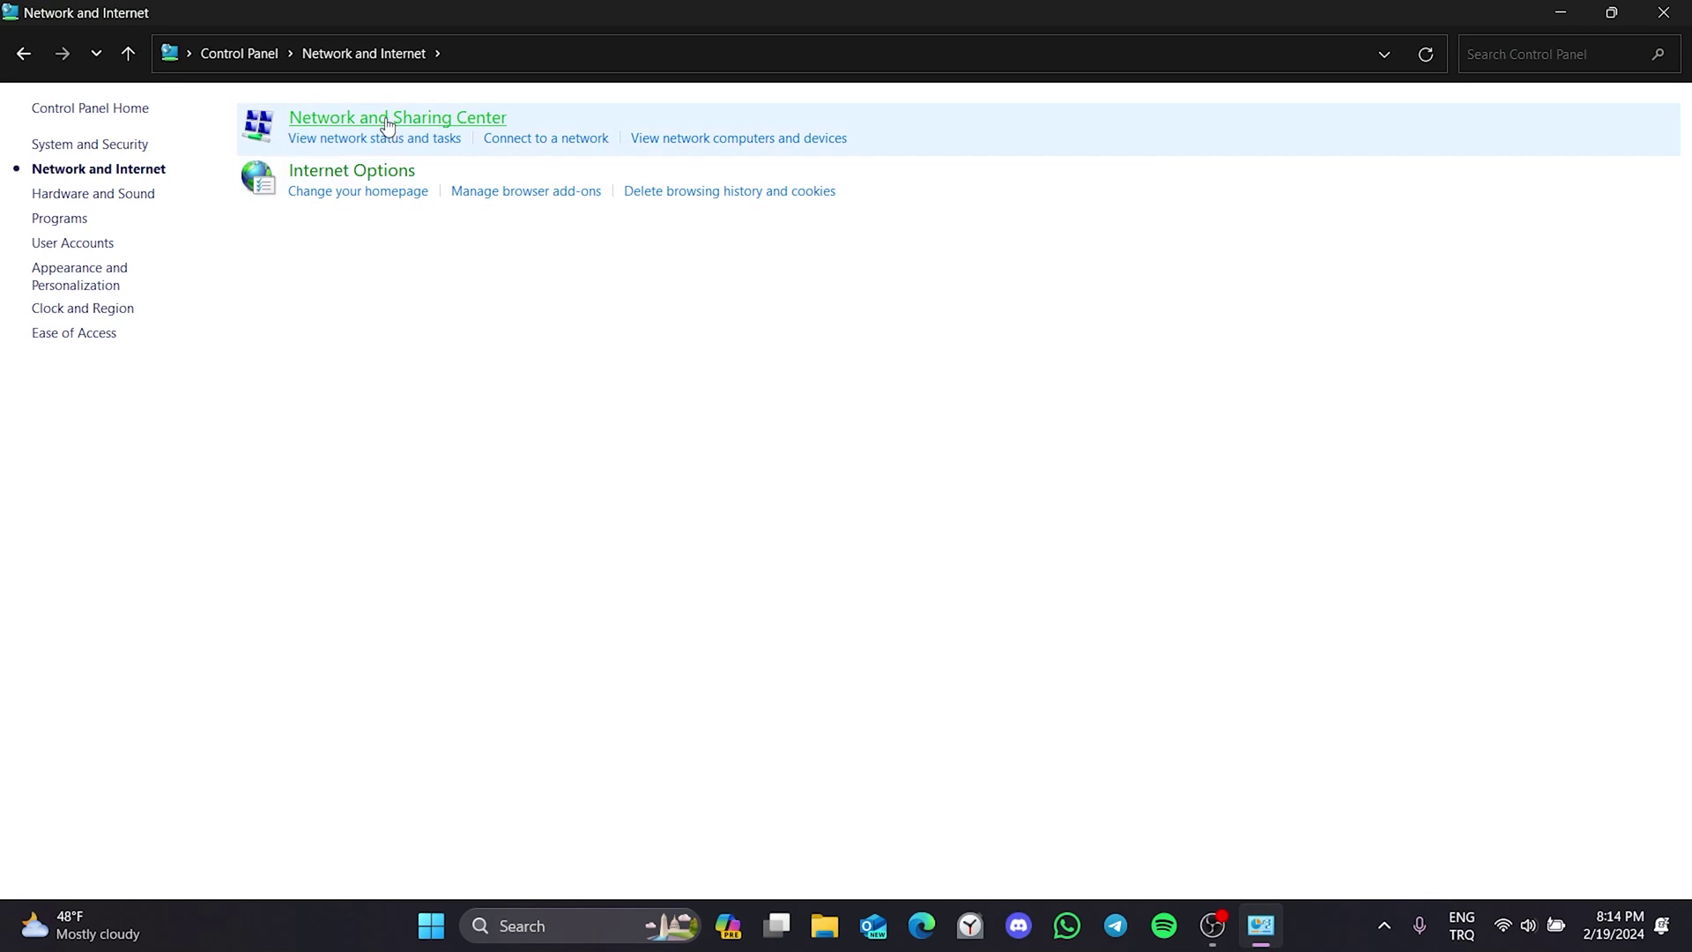
{"action": "left_click", "coordinate": [388, 119]}
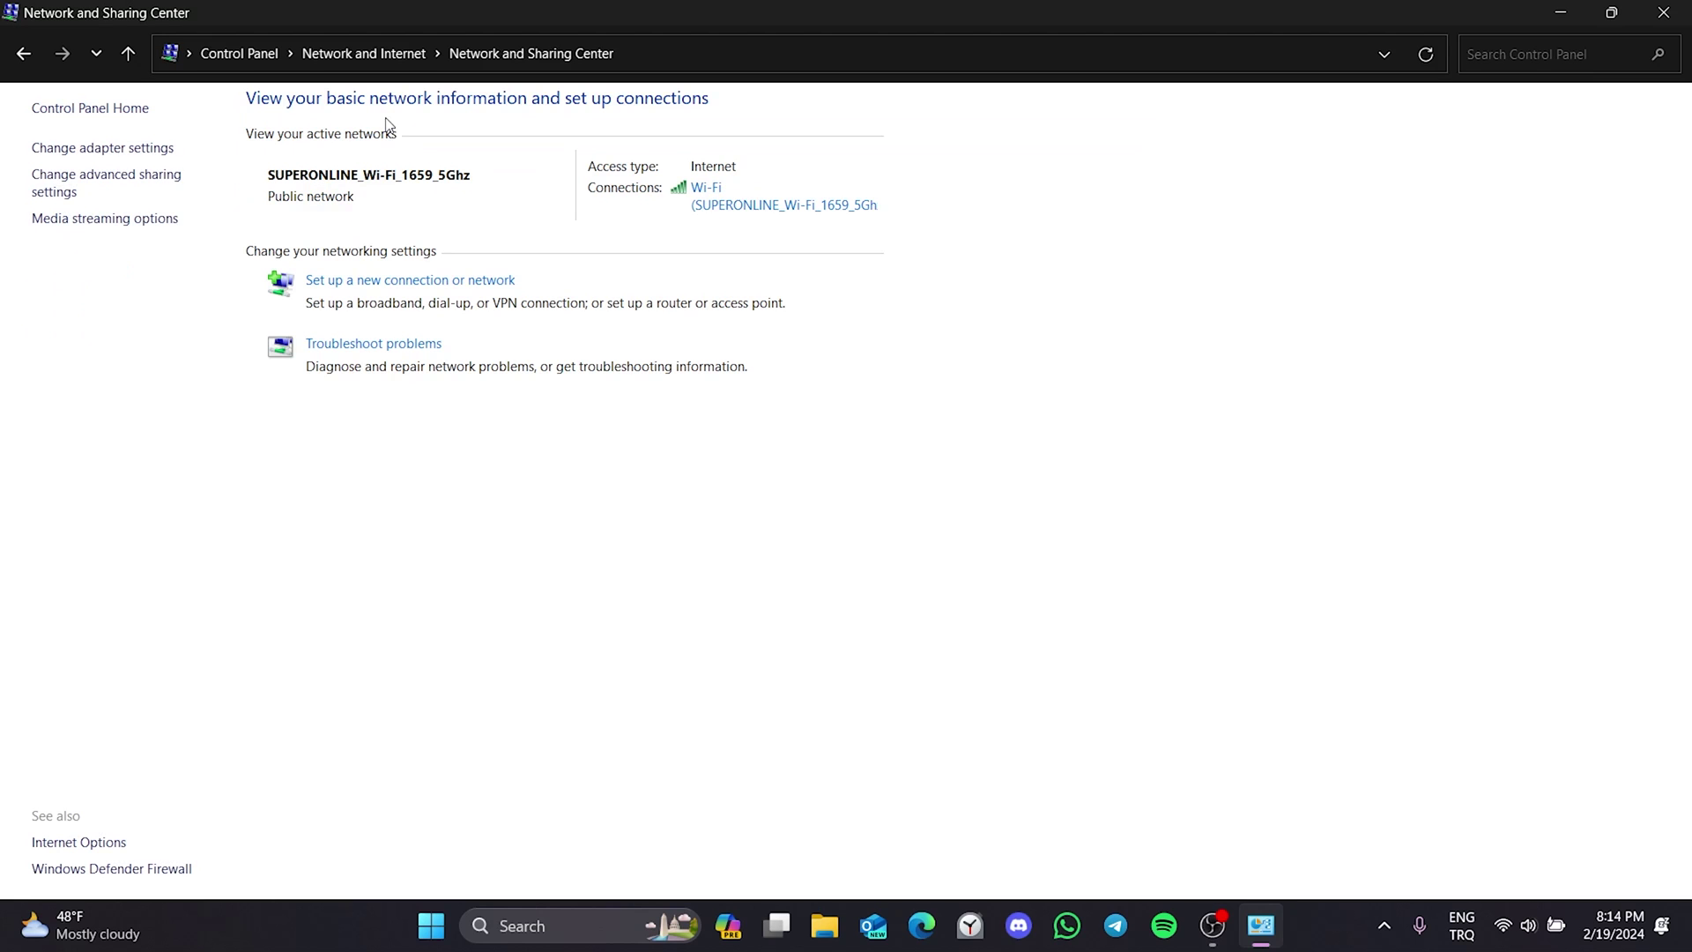
{"action": "left_click", "coordinate": [722, 208]}
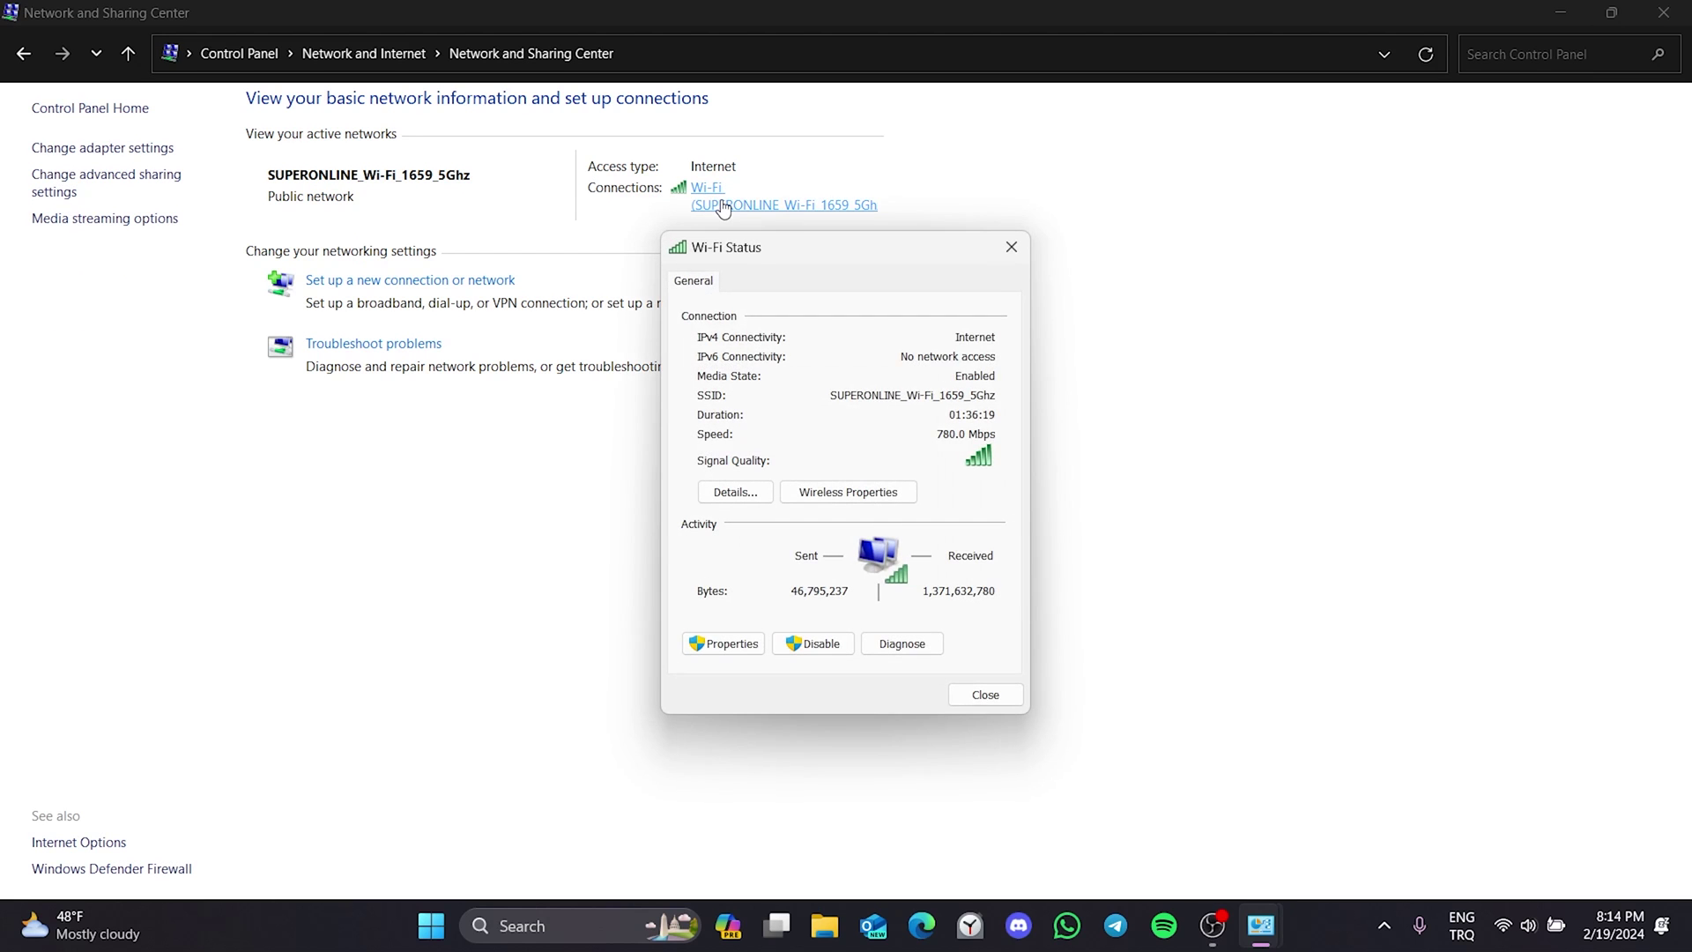
{"action": "left_click", "coordinate": [732, 644]}
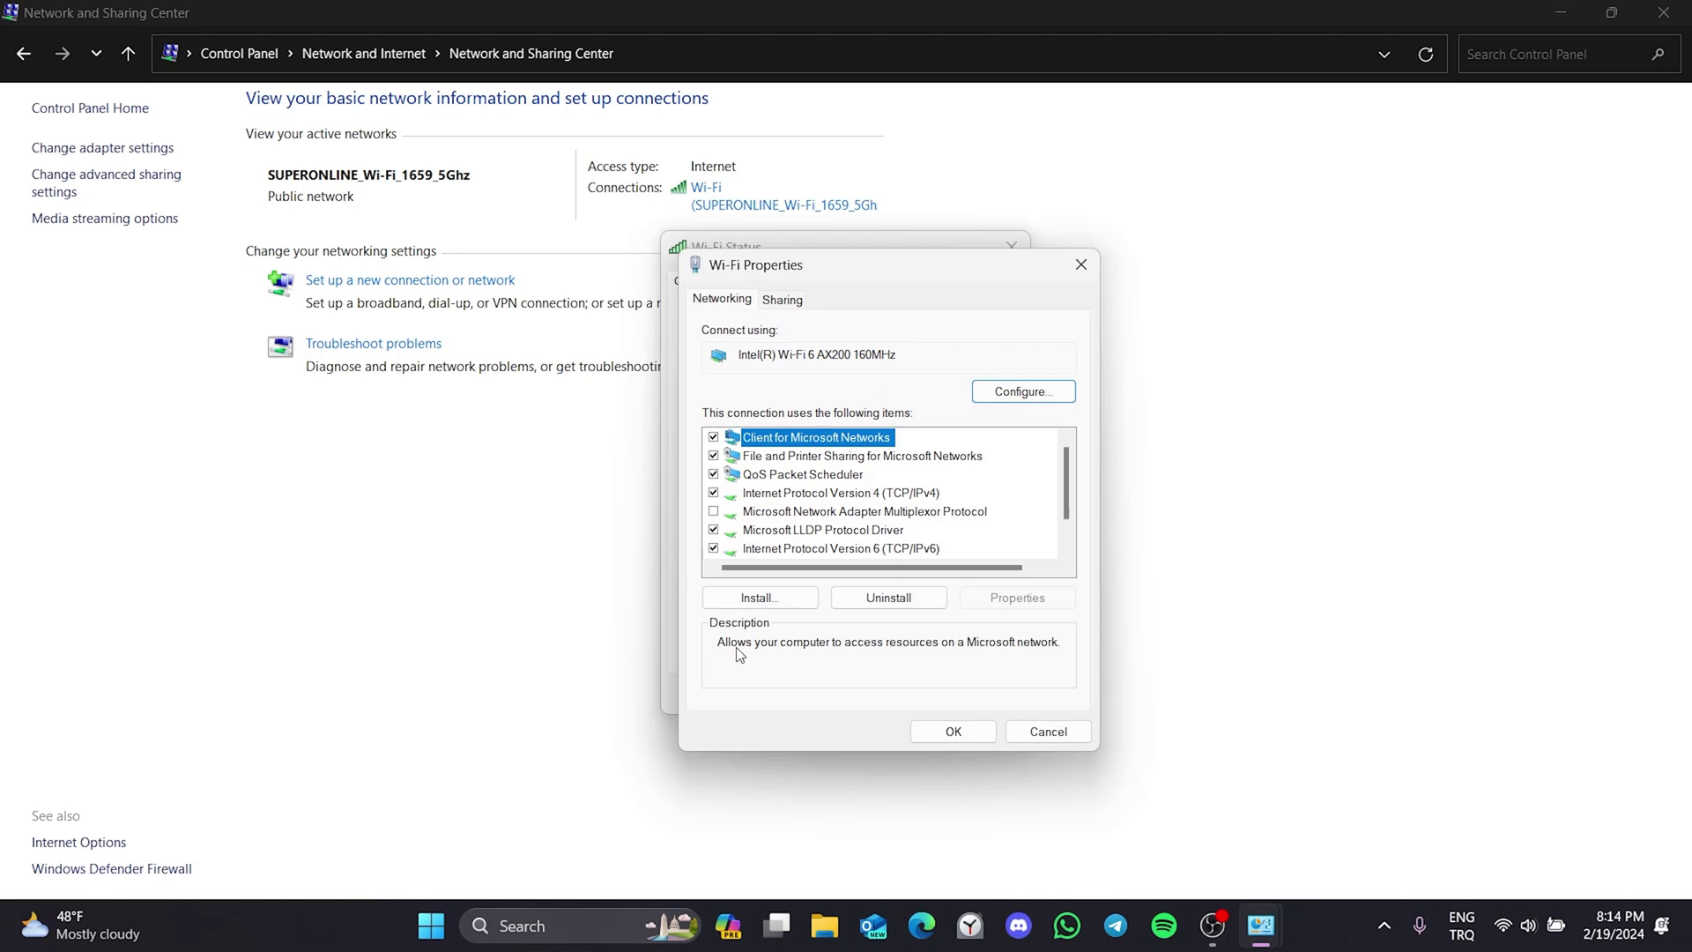
- Set IPv4 DNS to 8.8.8.8 preferred and 8.8.4.4 alternate, then save
{"action": "left_click", "coordinate": [802, 496]}
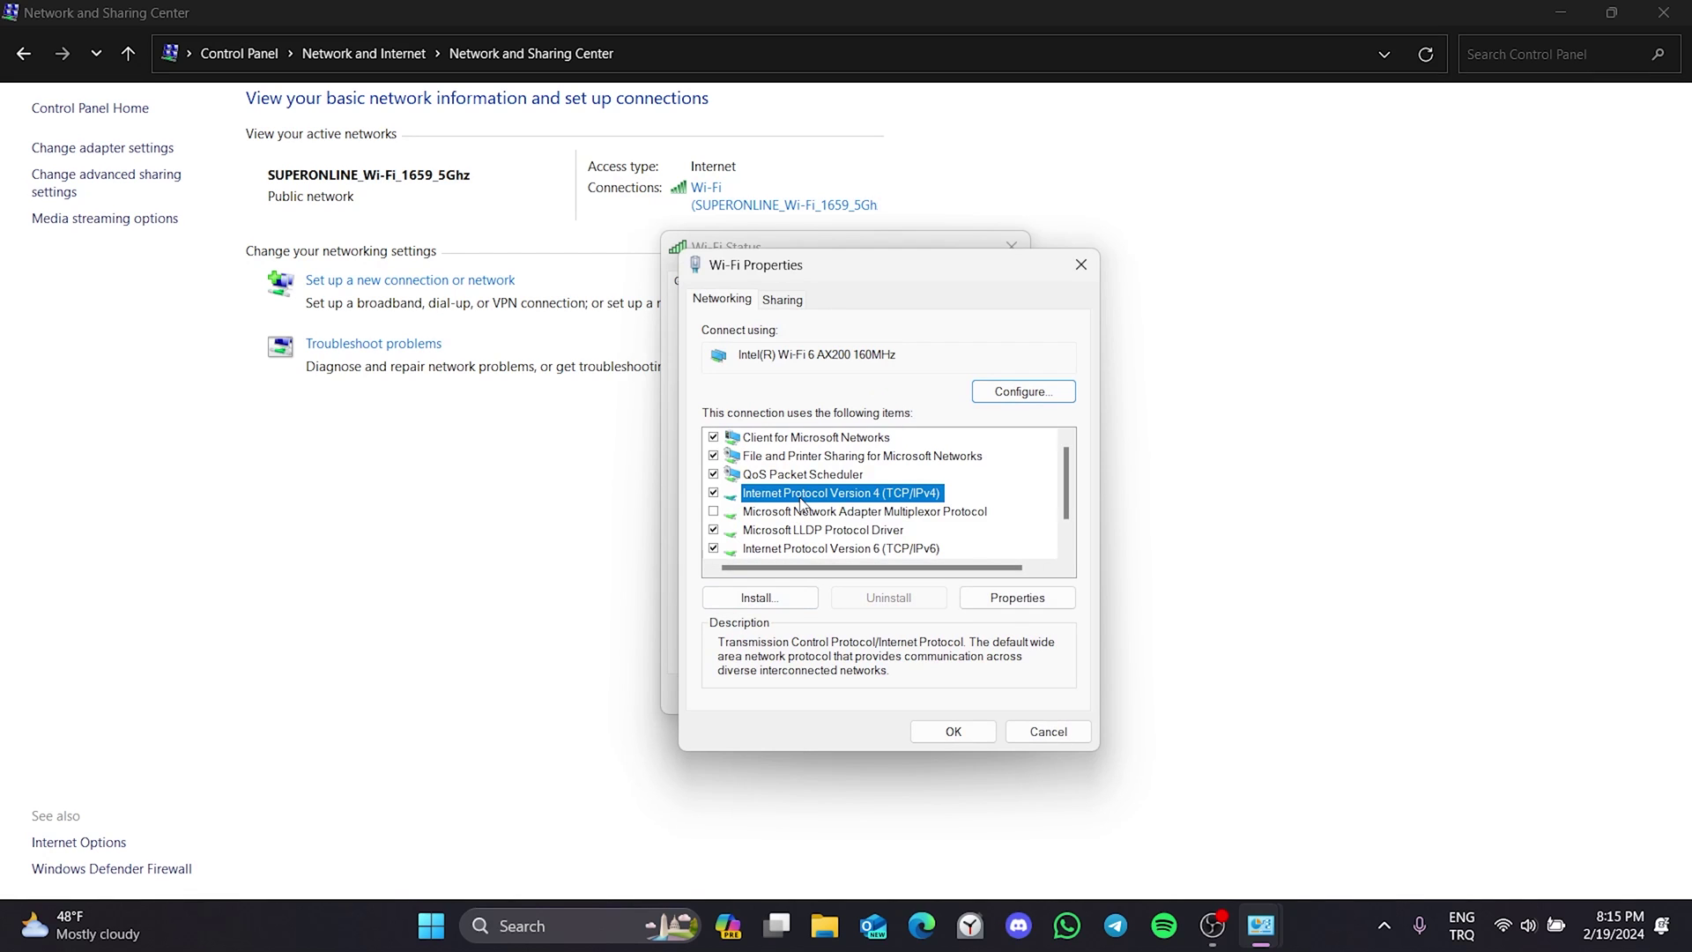
{"action": "left_click", "coordinate": [1023, 600]}
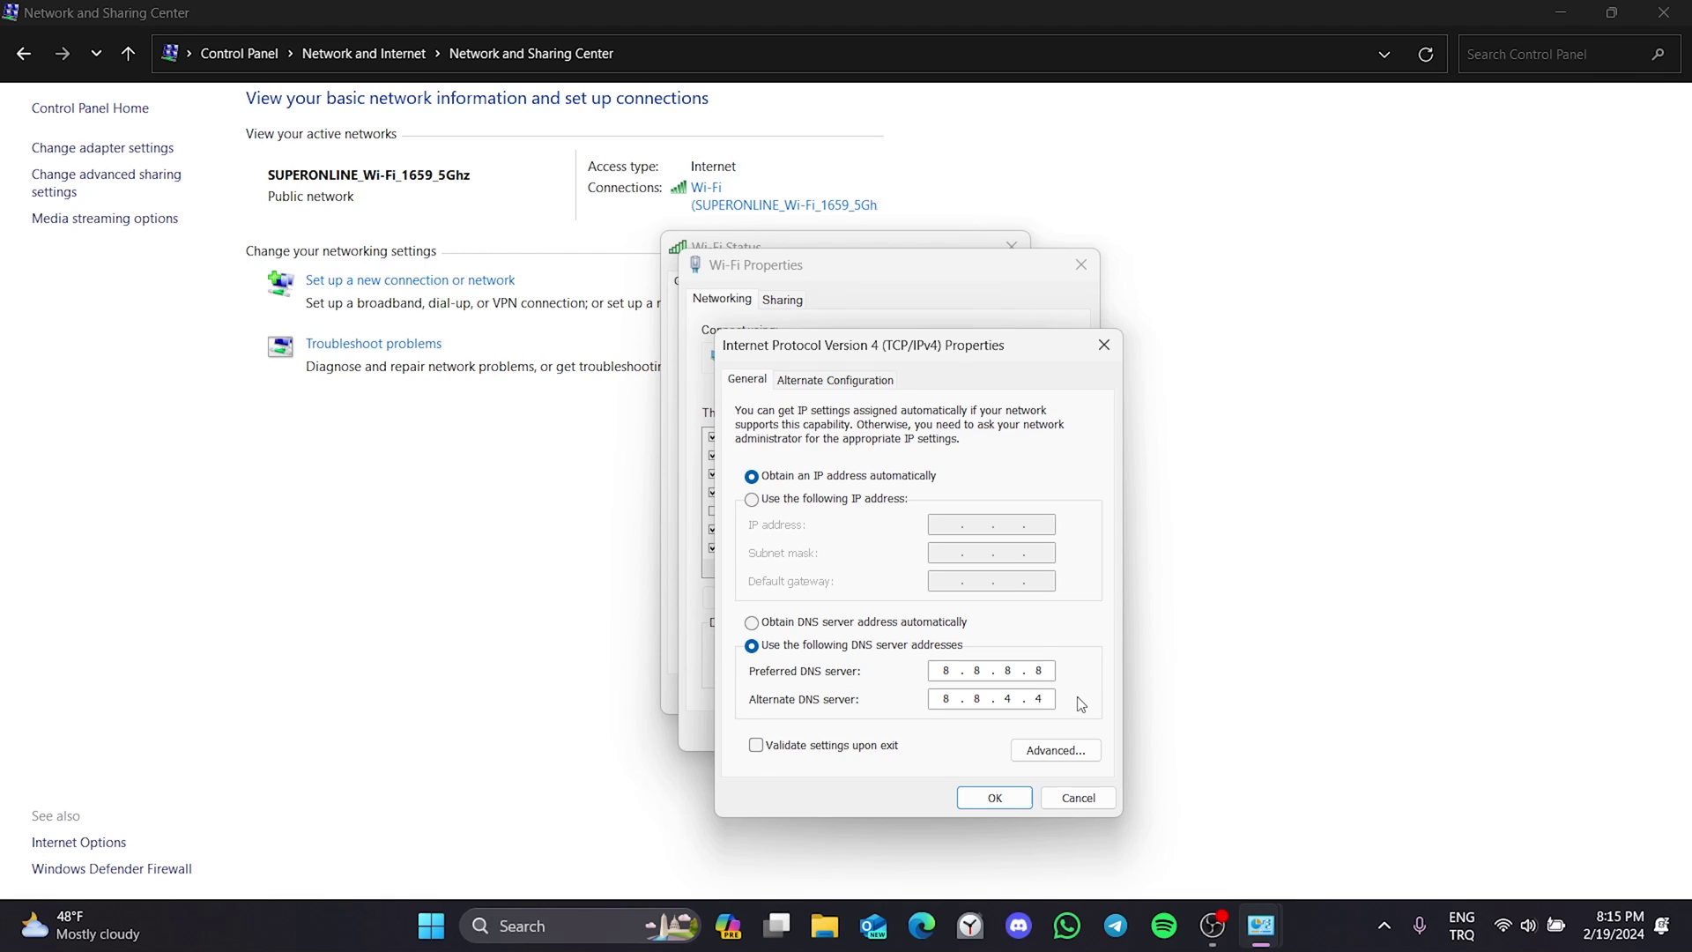
{"action": "left_click", "coordinate": [987, 798]}
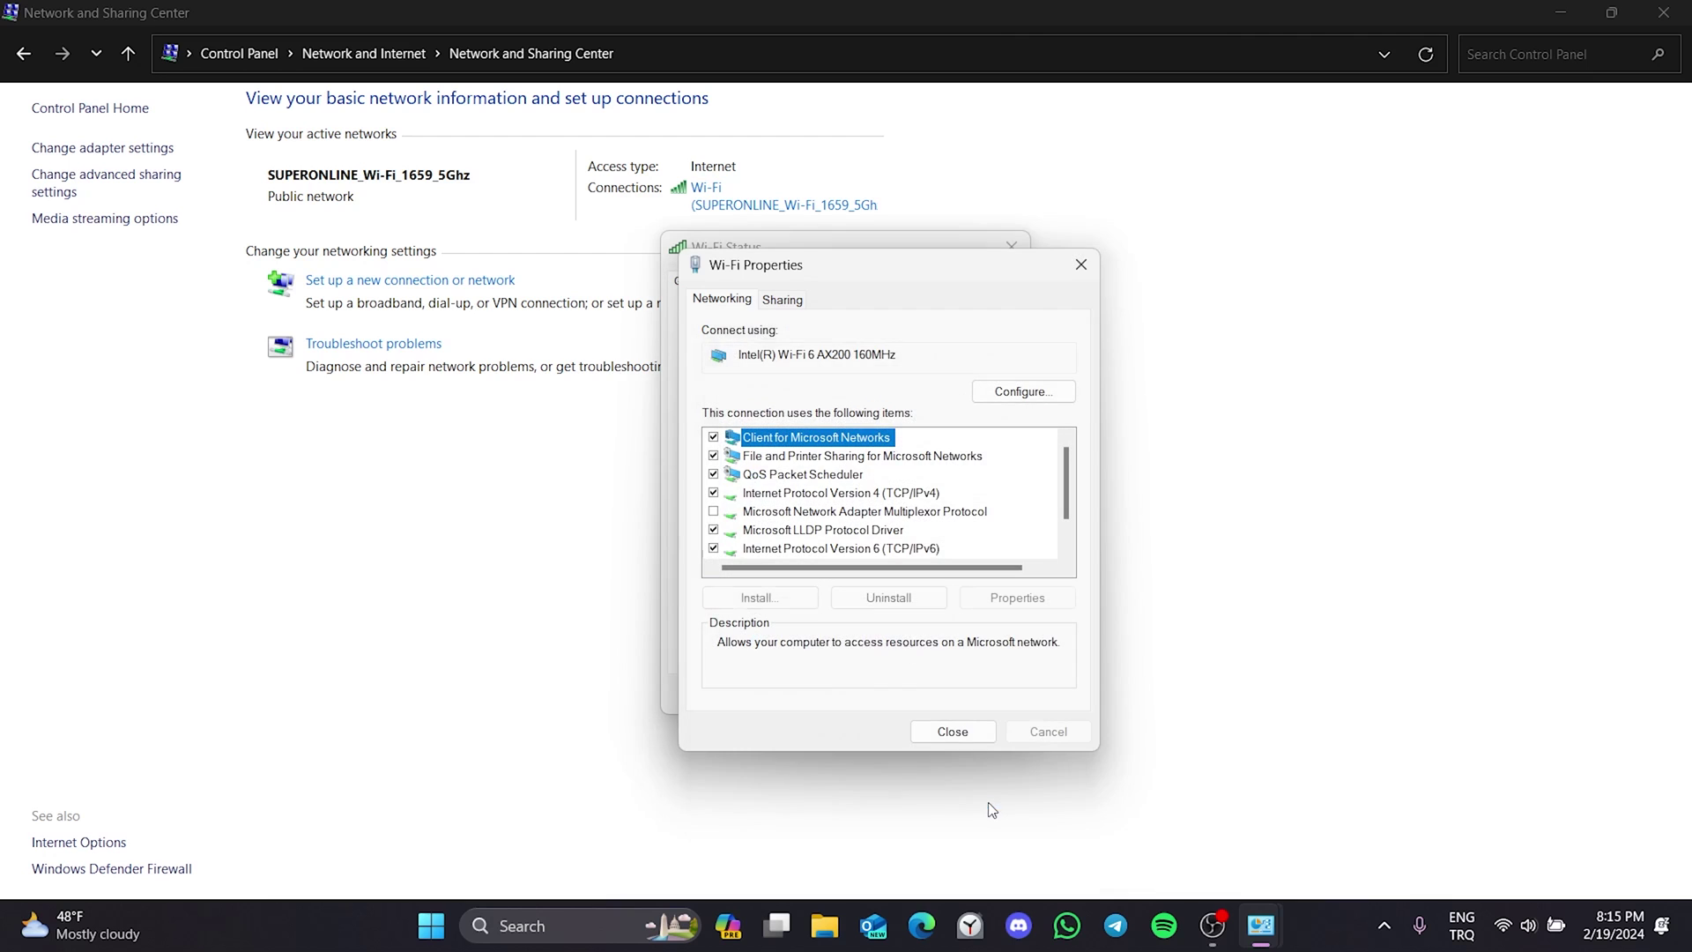
{"action": "left_click", "coordinate": [953, 732]}
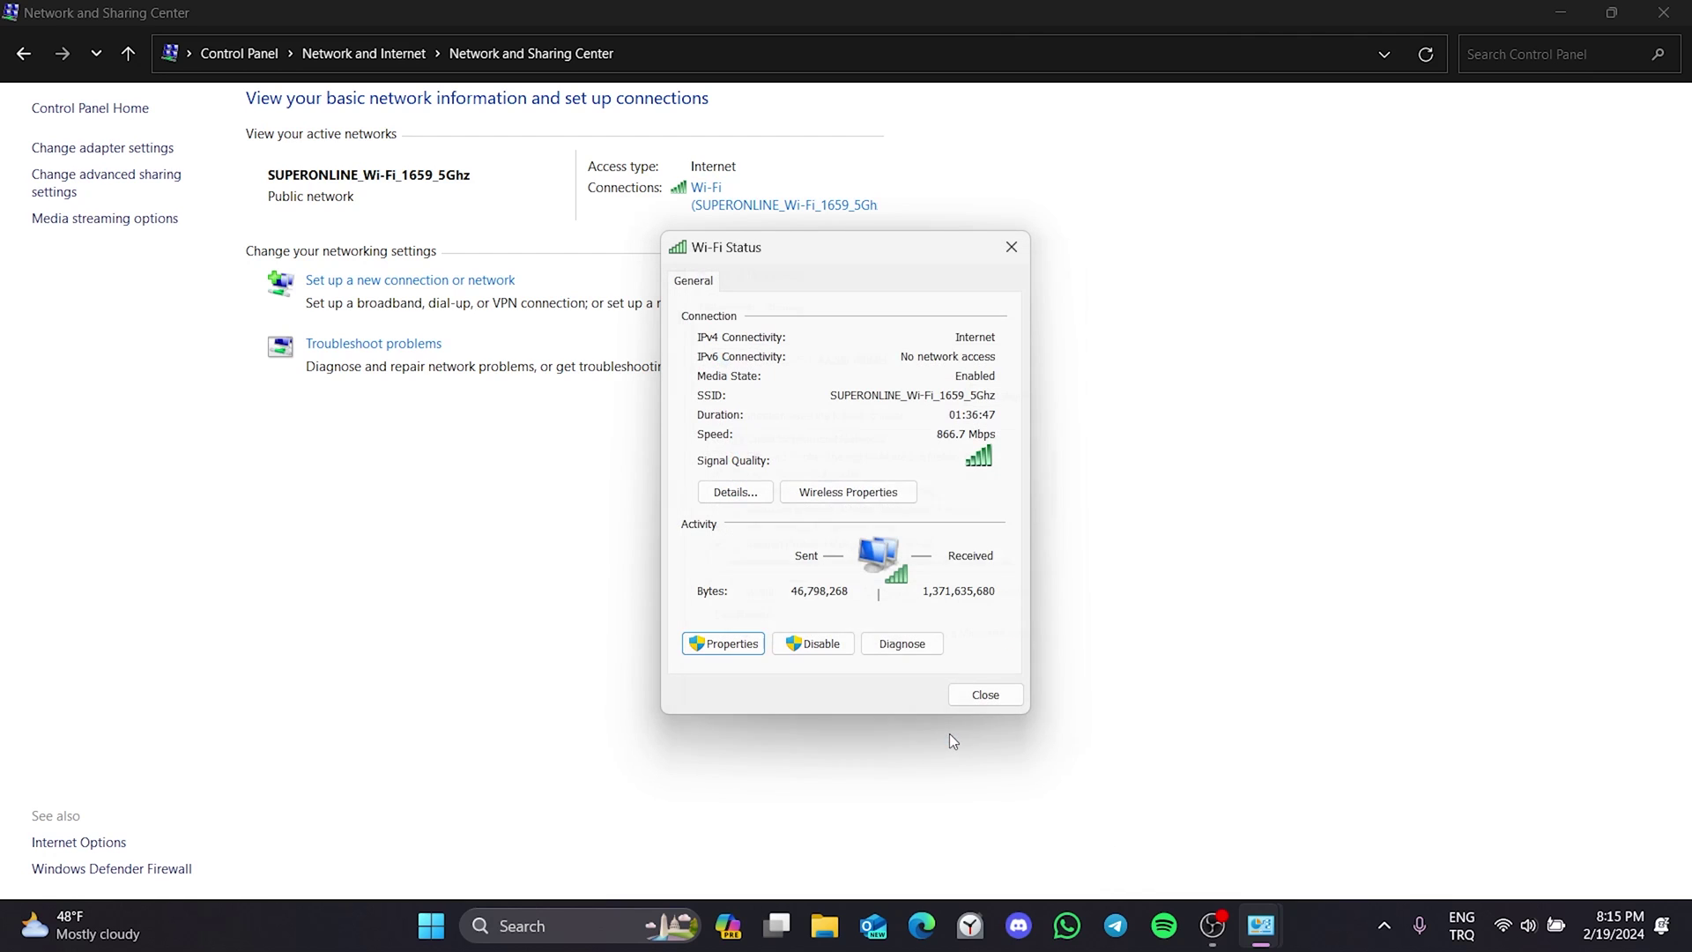
- Close Wi-Fi Status and launch Command Prompt as administrator
{"action": "left_click", "coordinate": [985, 698]}
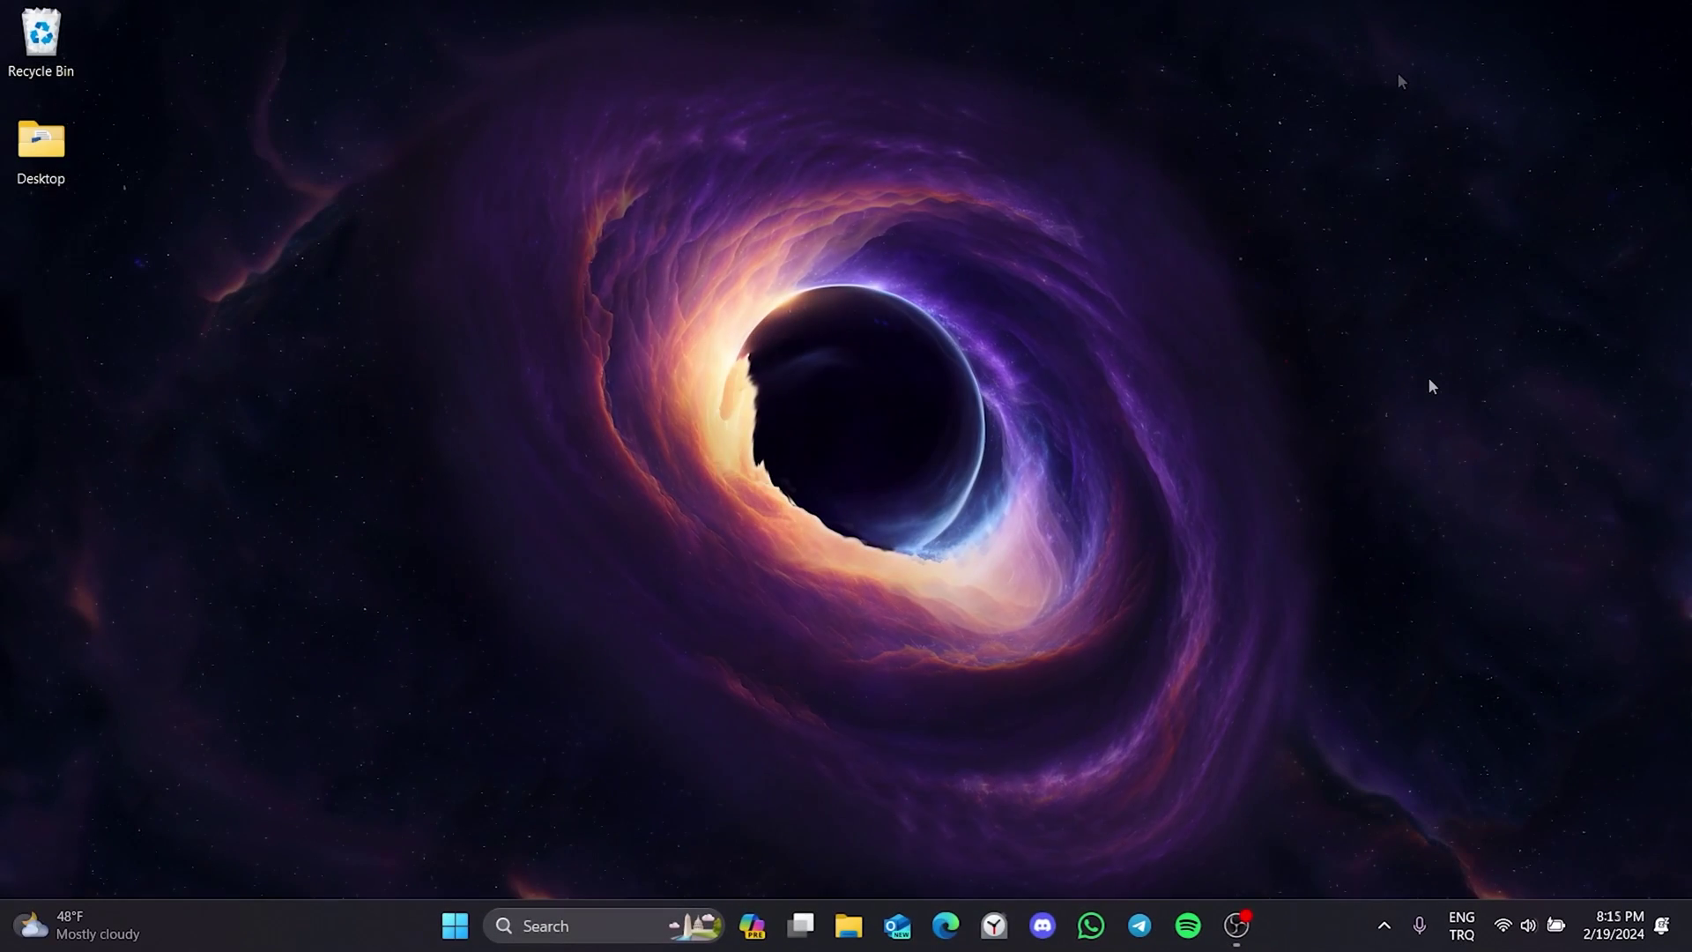
{"action": "left_click", "coordinate": [637, 928]}
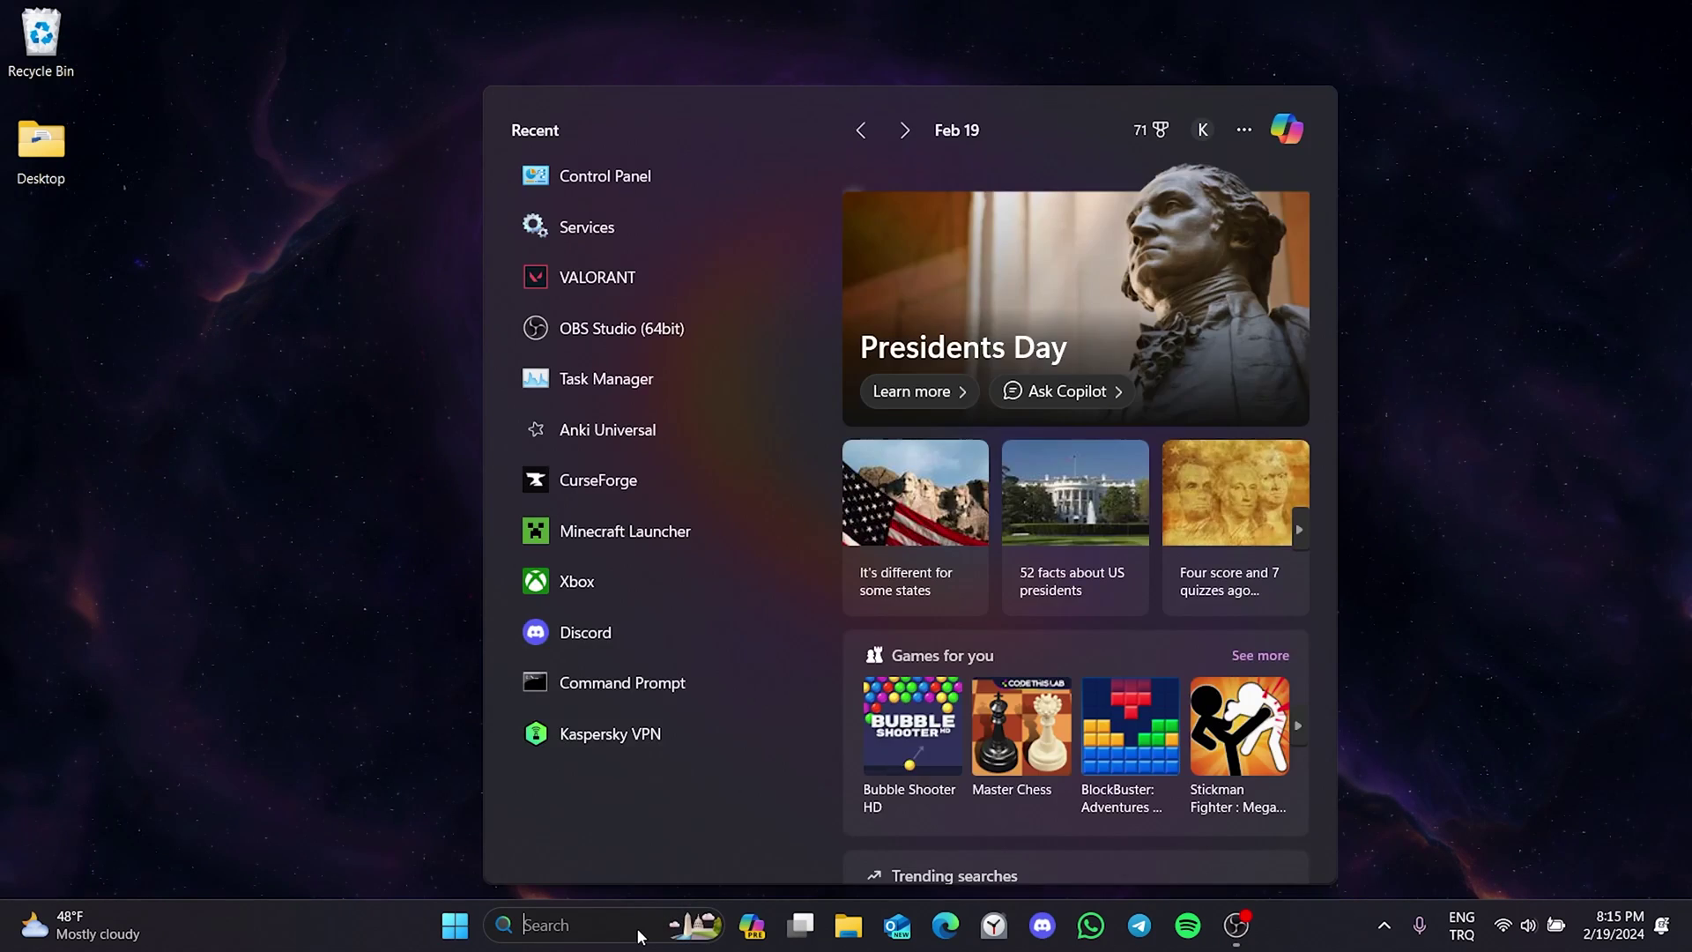
{"action": "type", "text": "cmd"}
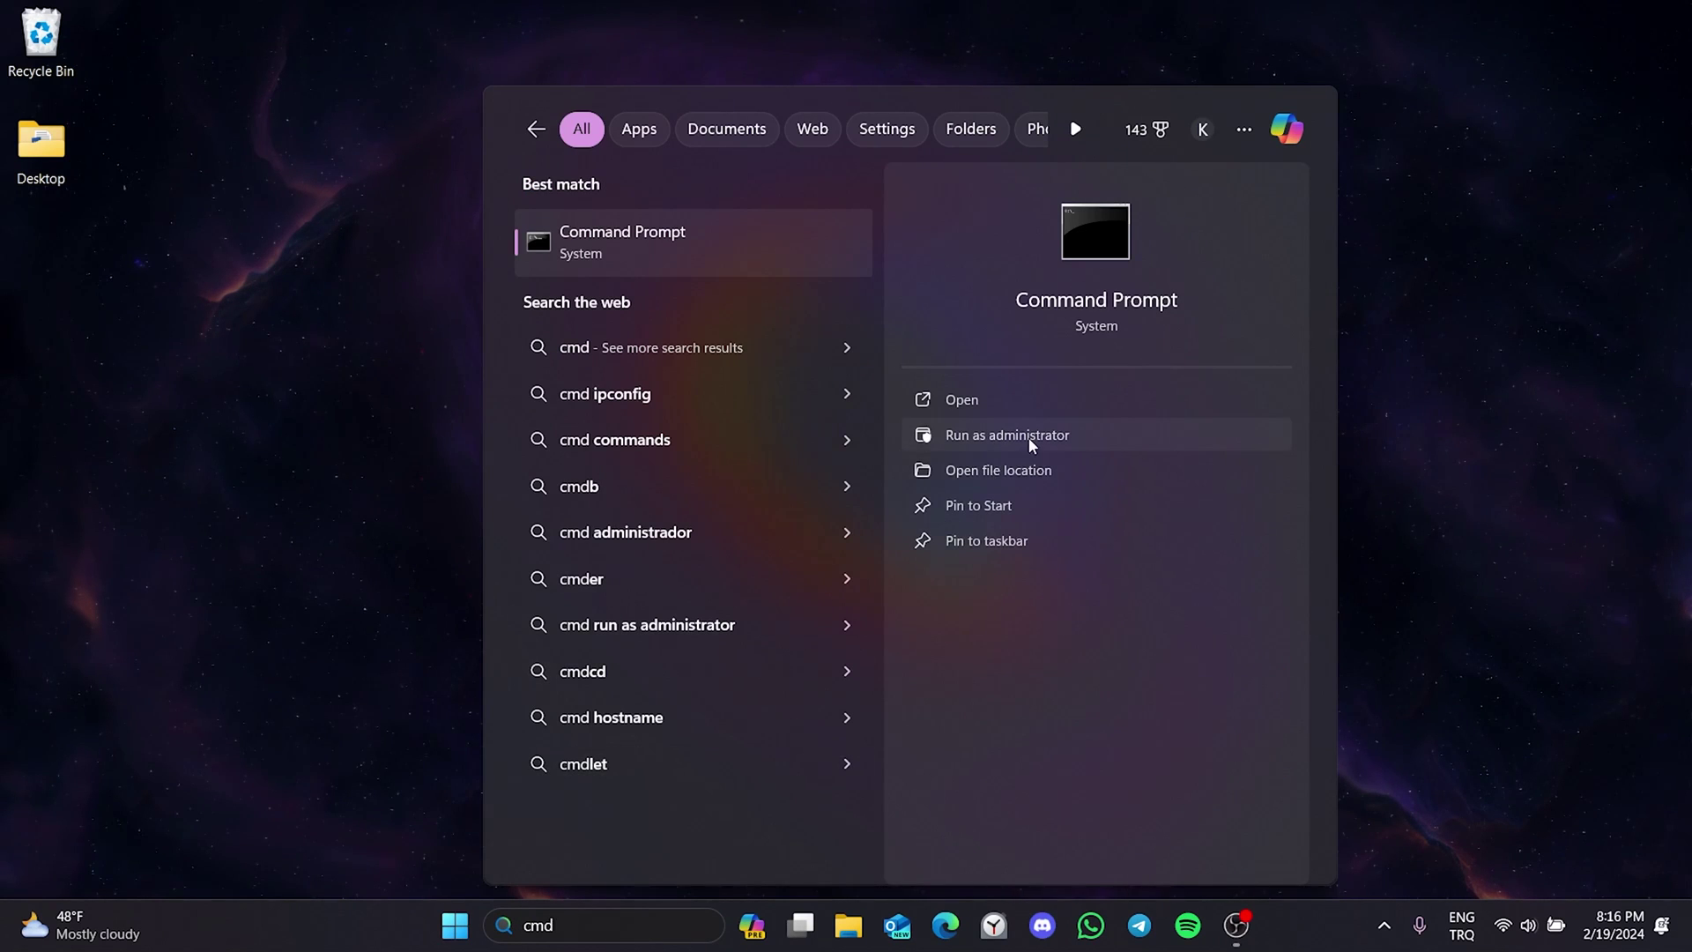
{"action": "left_click", "coordinate": [1001, 435]}
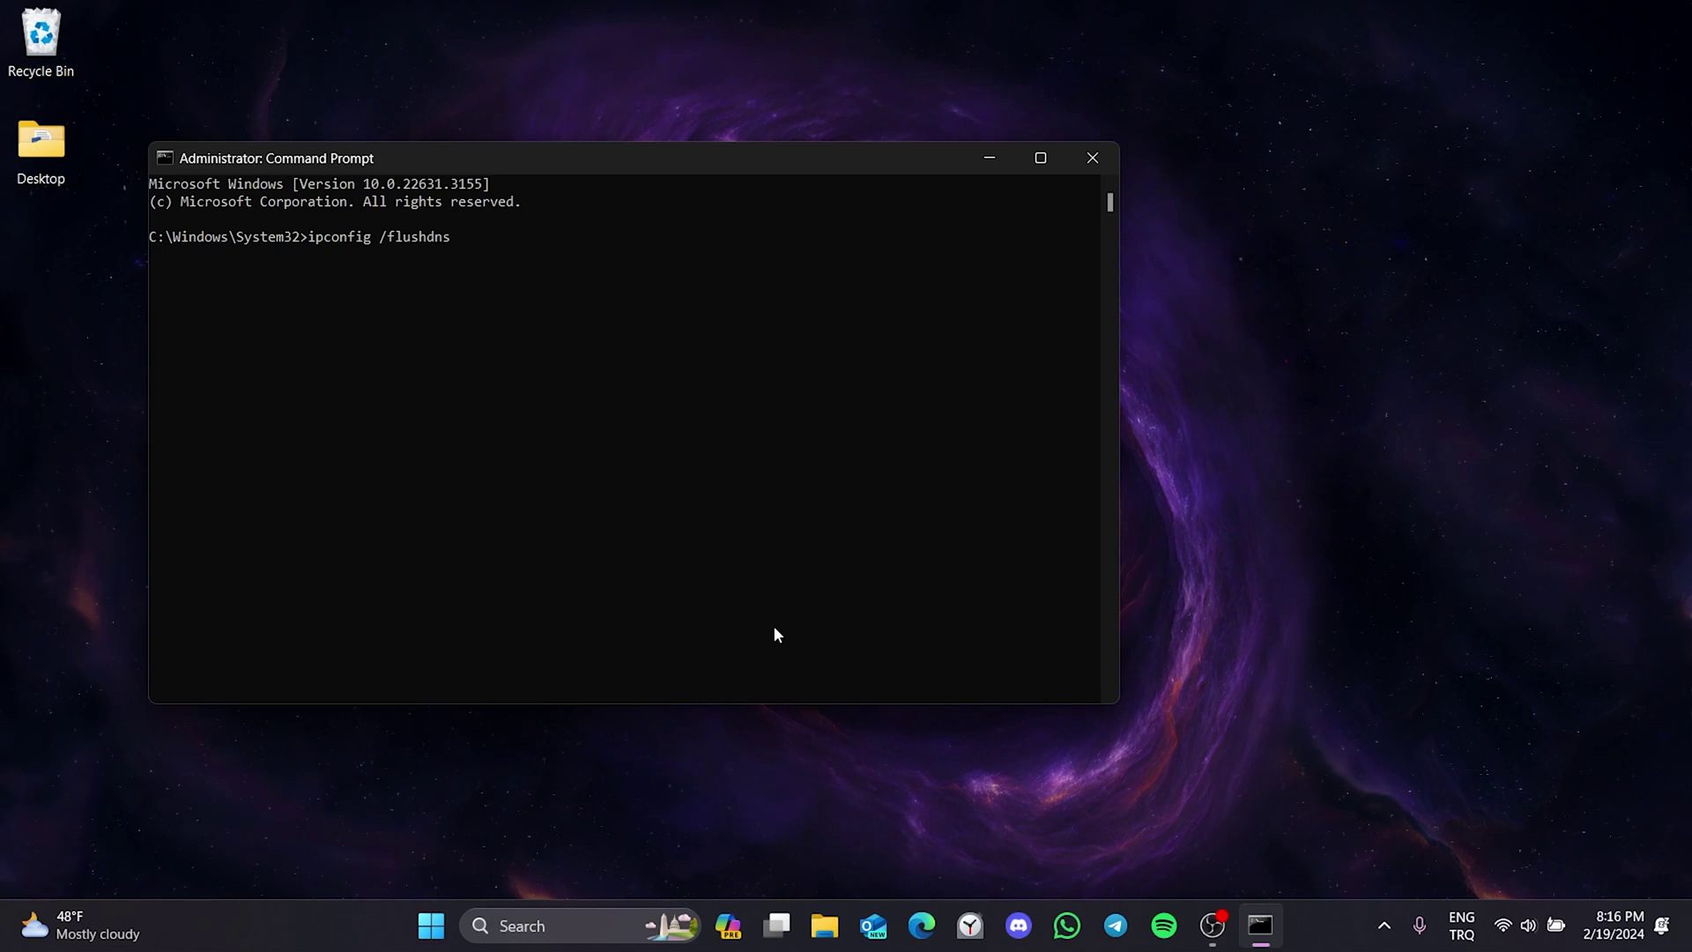
- Flush the DNS cache, then run netsh winsock reset and netsh int ip reset
{"action": "key", "text": "Return"}
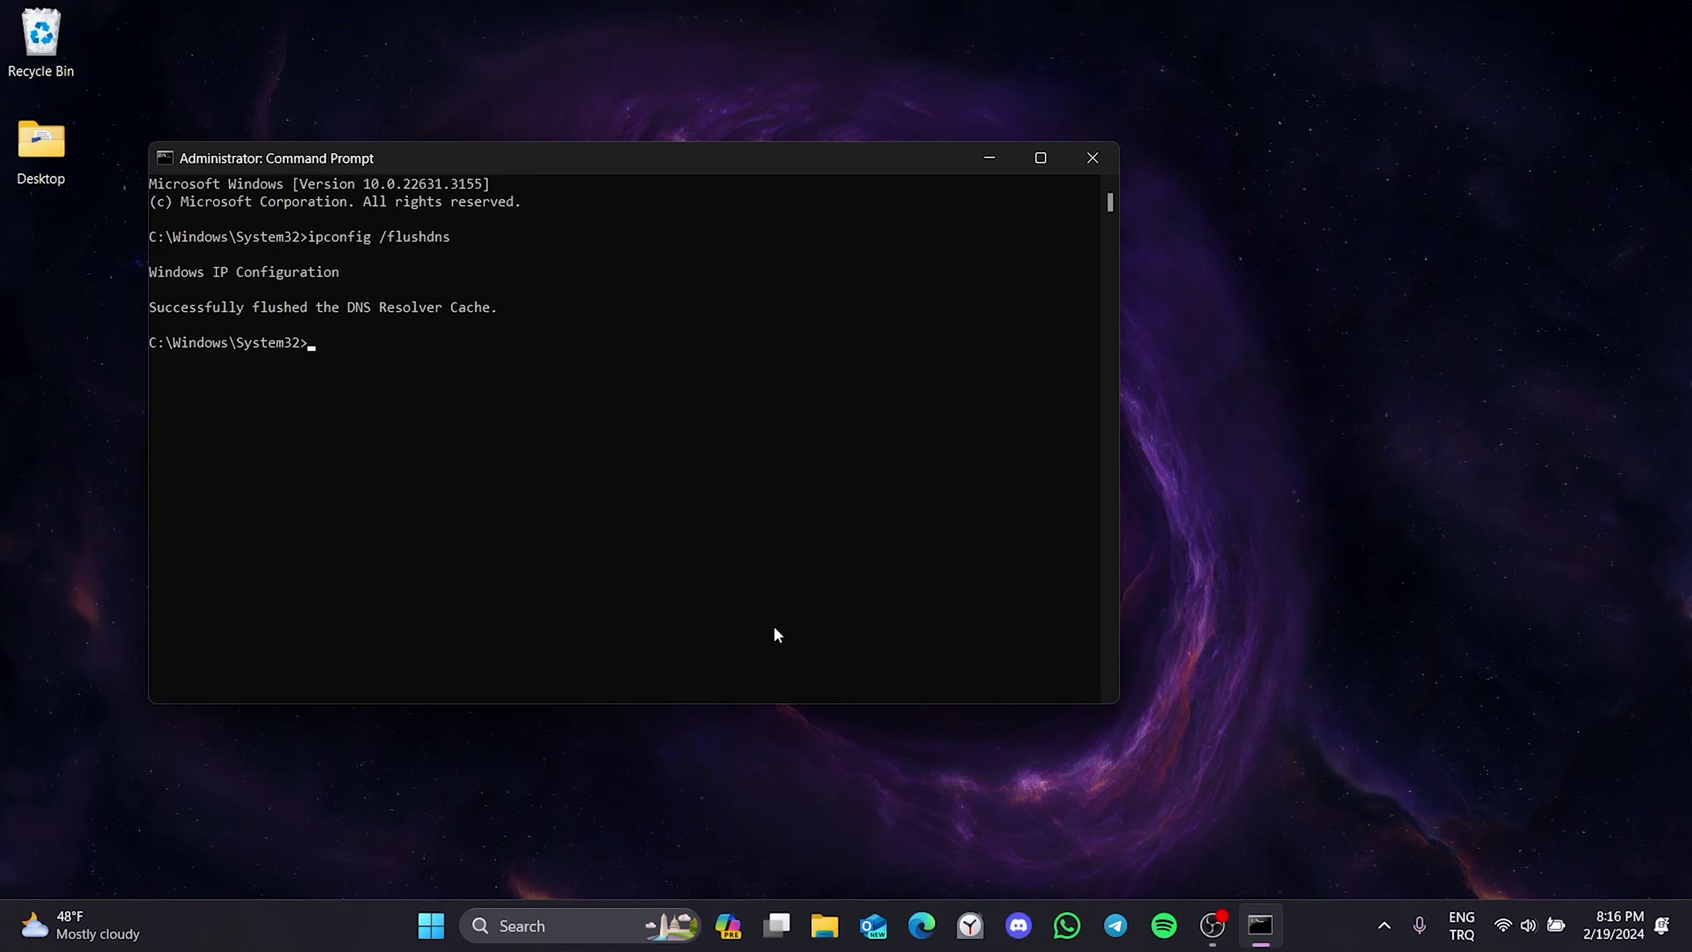
{"action": "type", "text": "netsh winsock reset"}
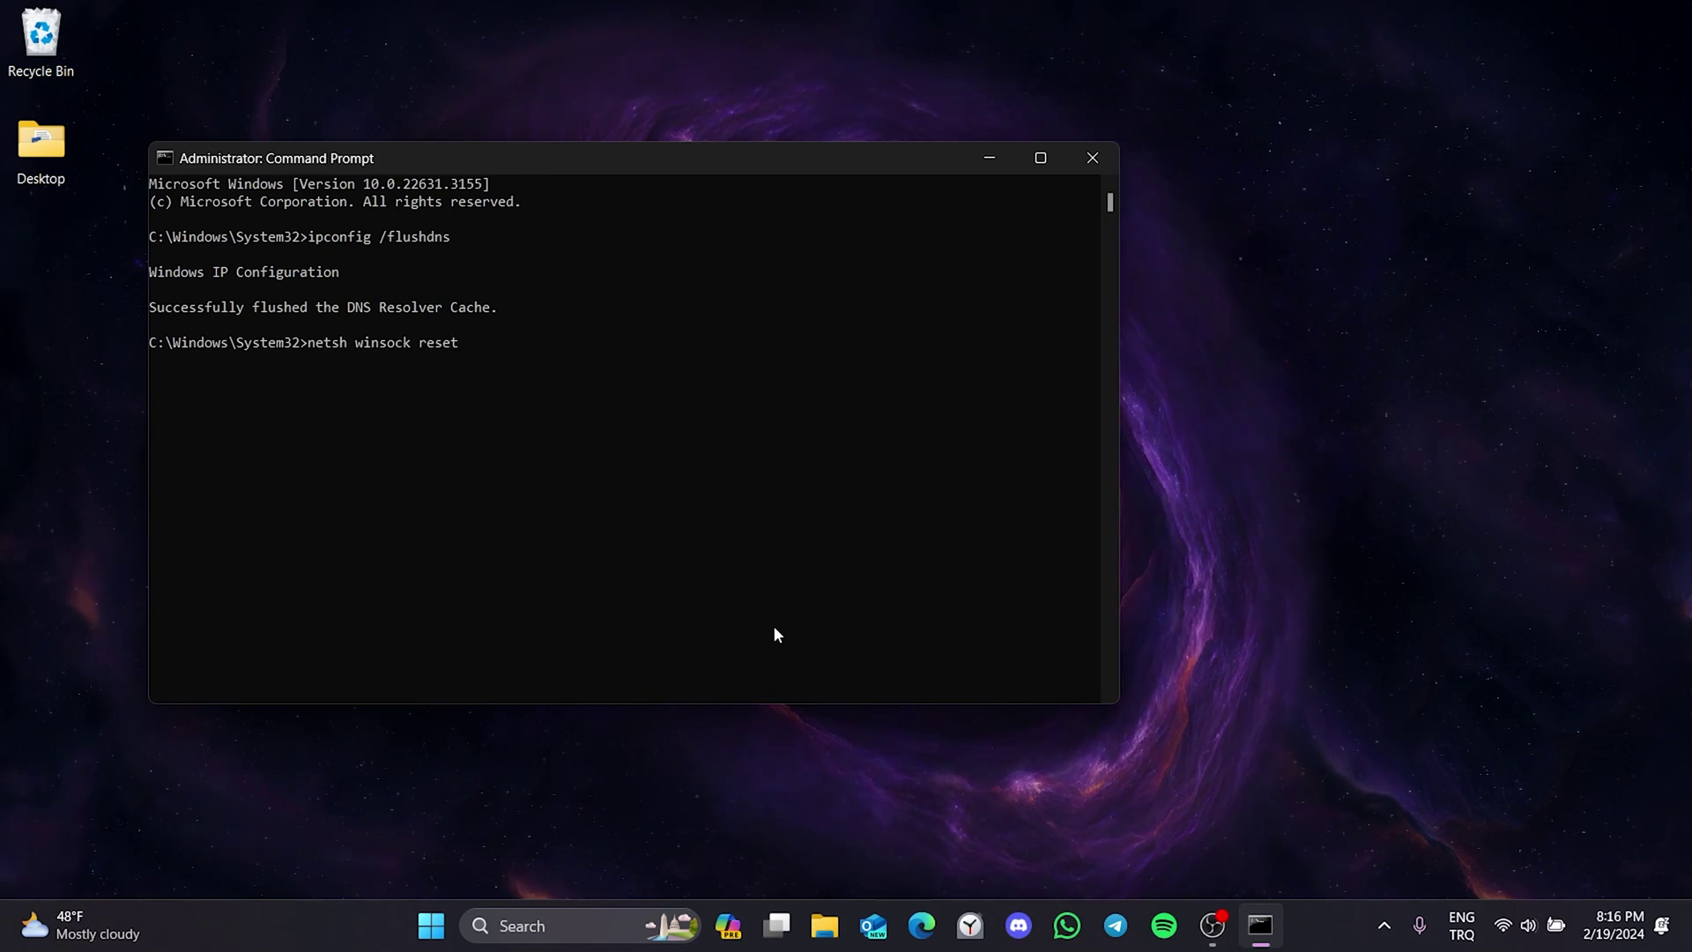
{"action": "key", "text": "Return"}
{"action": "type", "text": "netsh "}
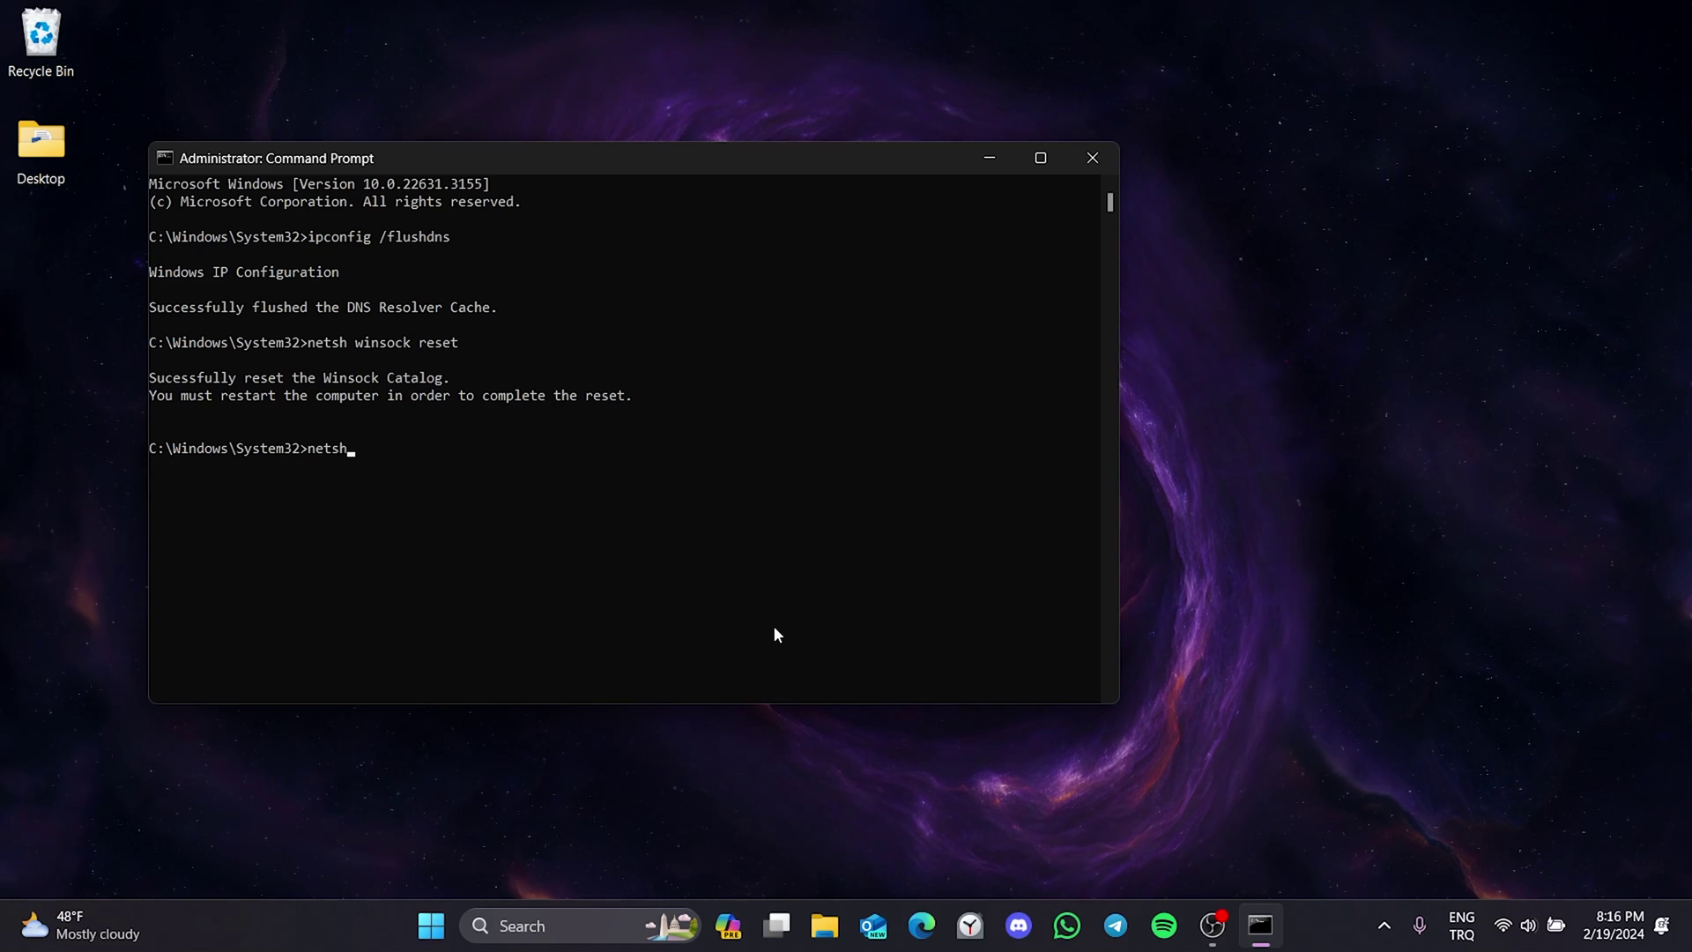
{"action": "type", "text": "int ip reset"}
{"action": "key", "text": "Return"}
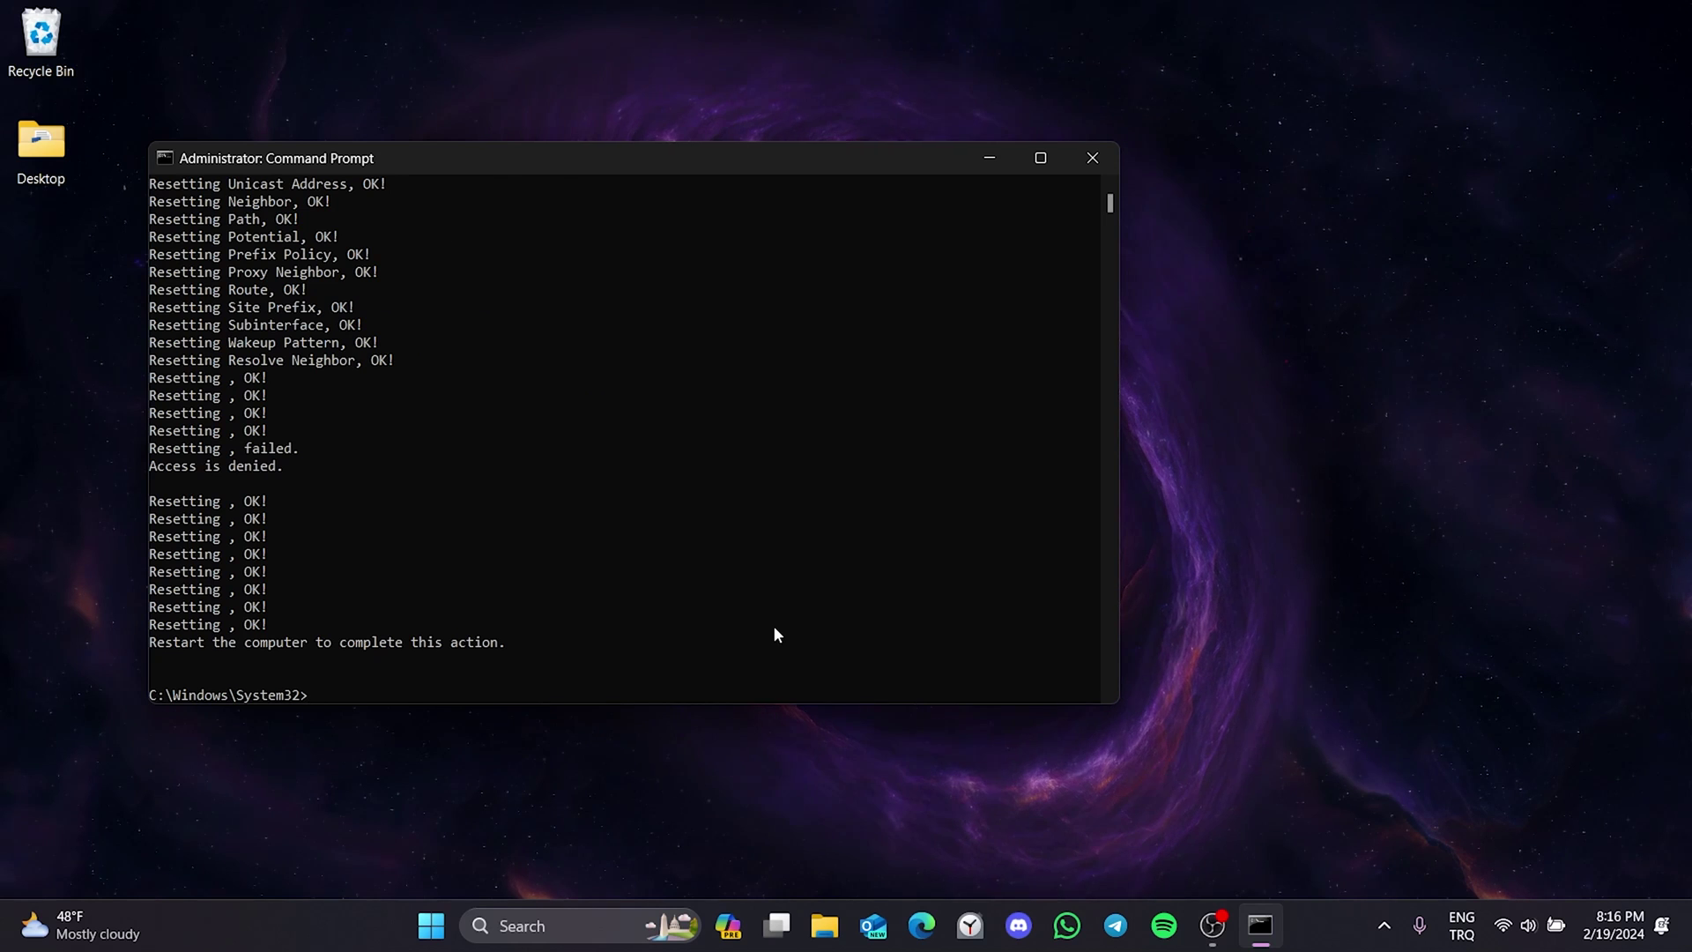
- Close Command Prompt and choose Restart in the Shut Down Windows dialog
{"action": "left_click", "coordinate": [1093, 158]}
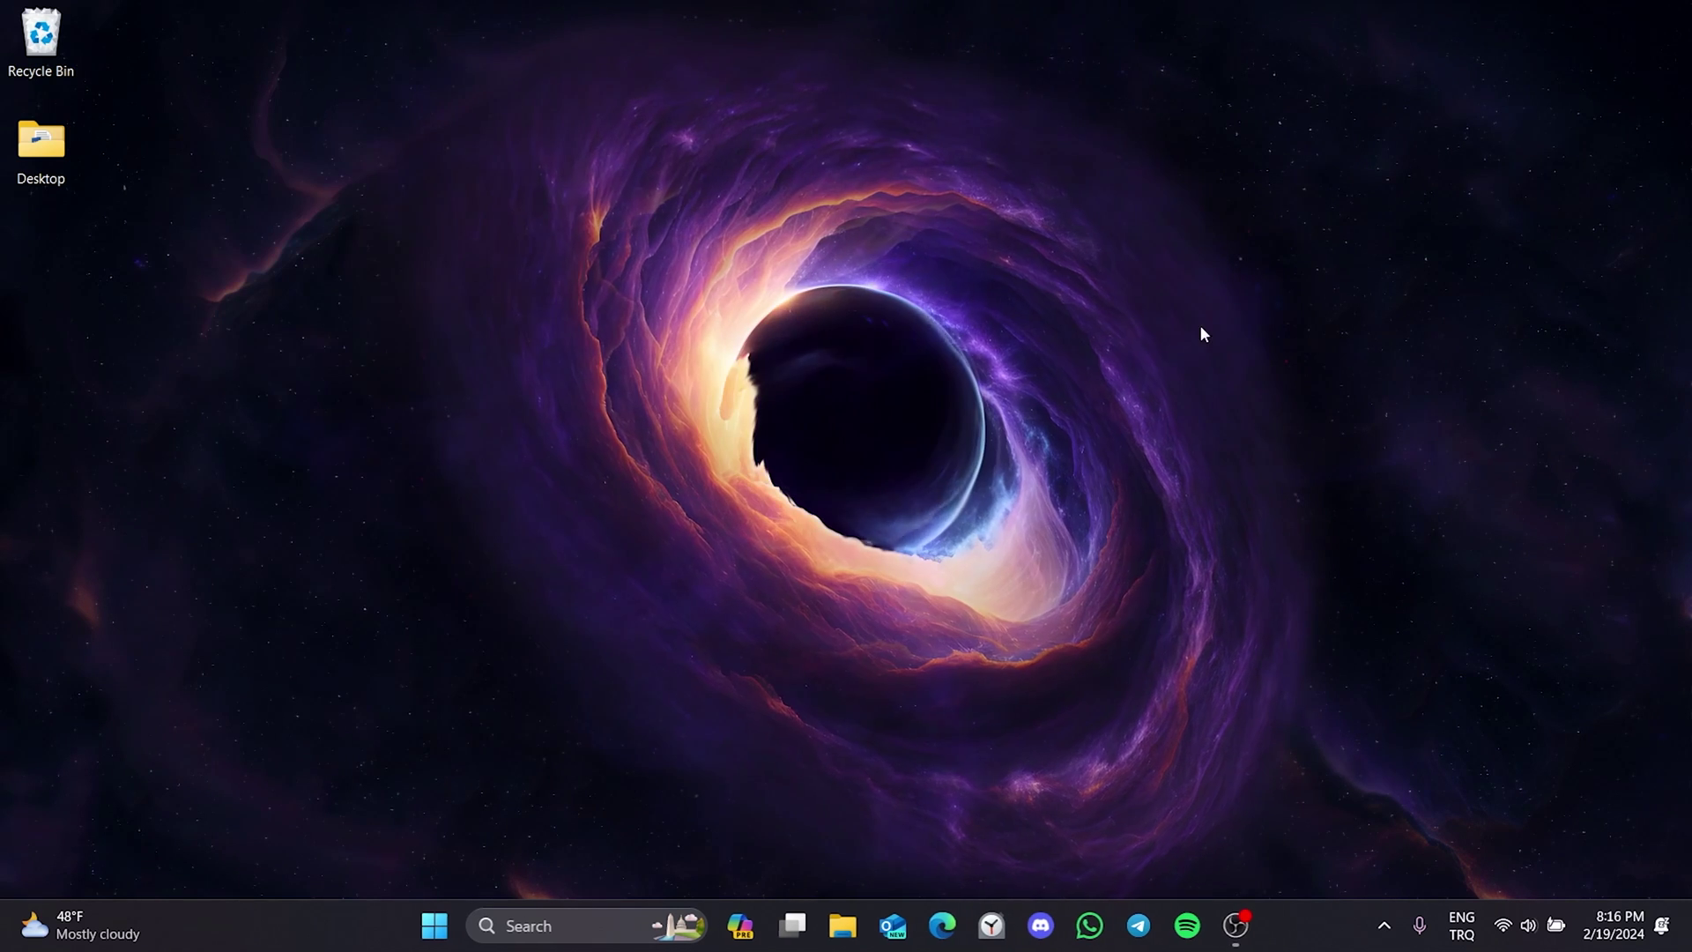
{"action": "key", "text": "alt+F4"}
{"action": "key", "text": "Down"}
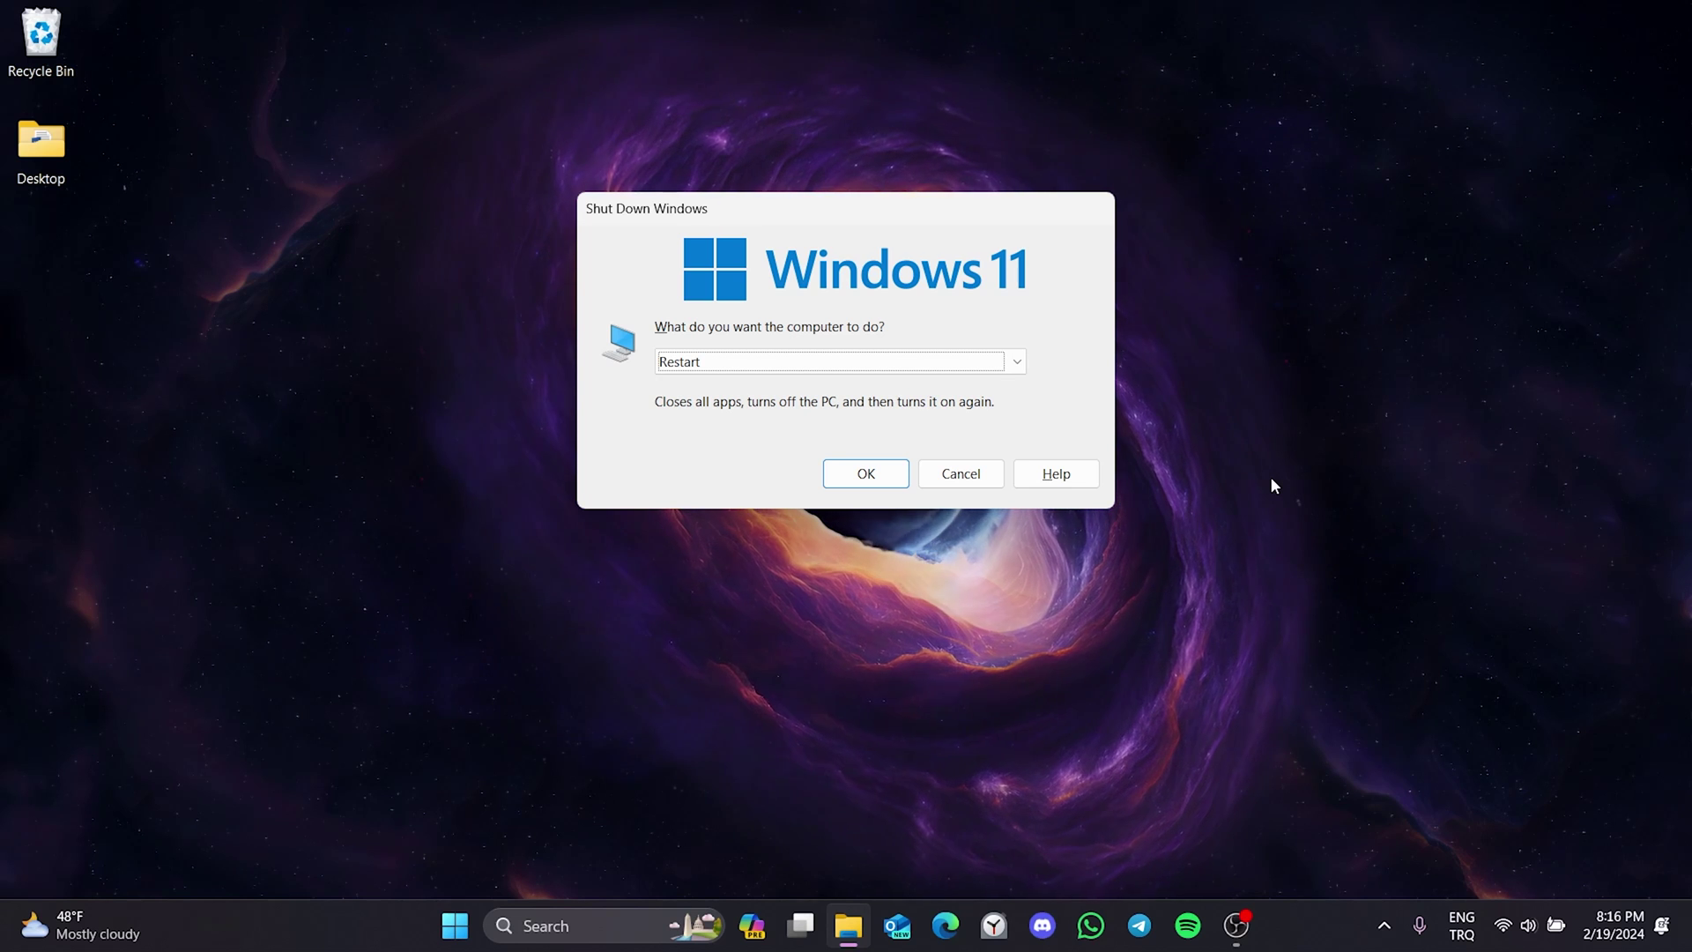
{"action": "key", "text": "Return"}
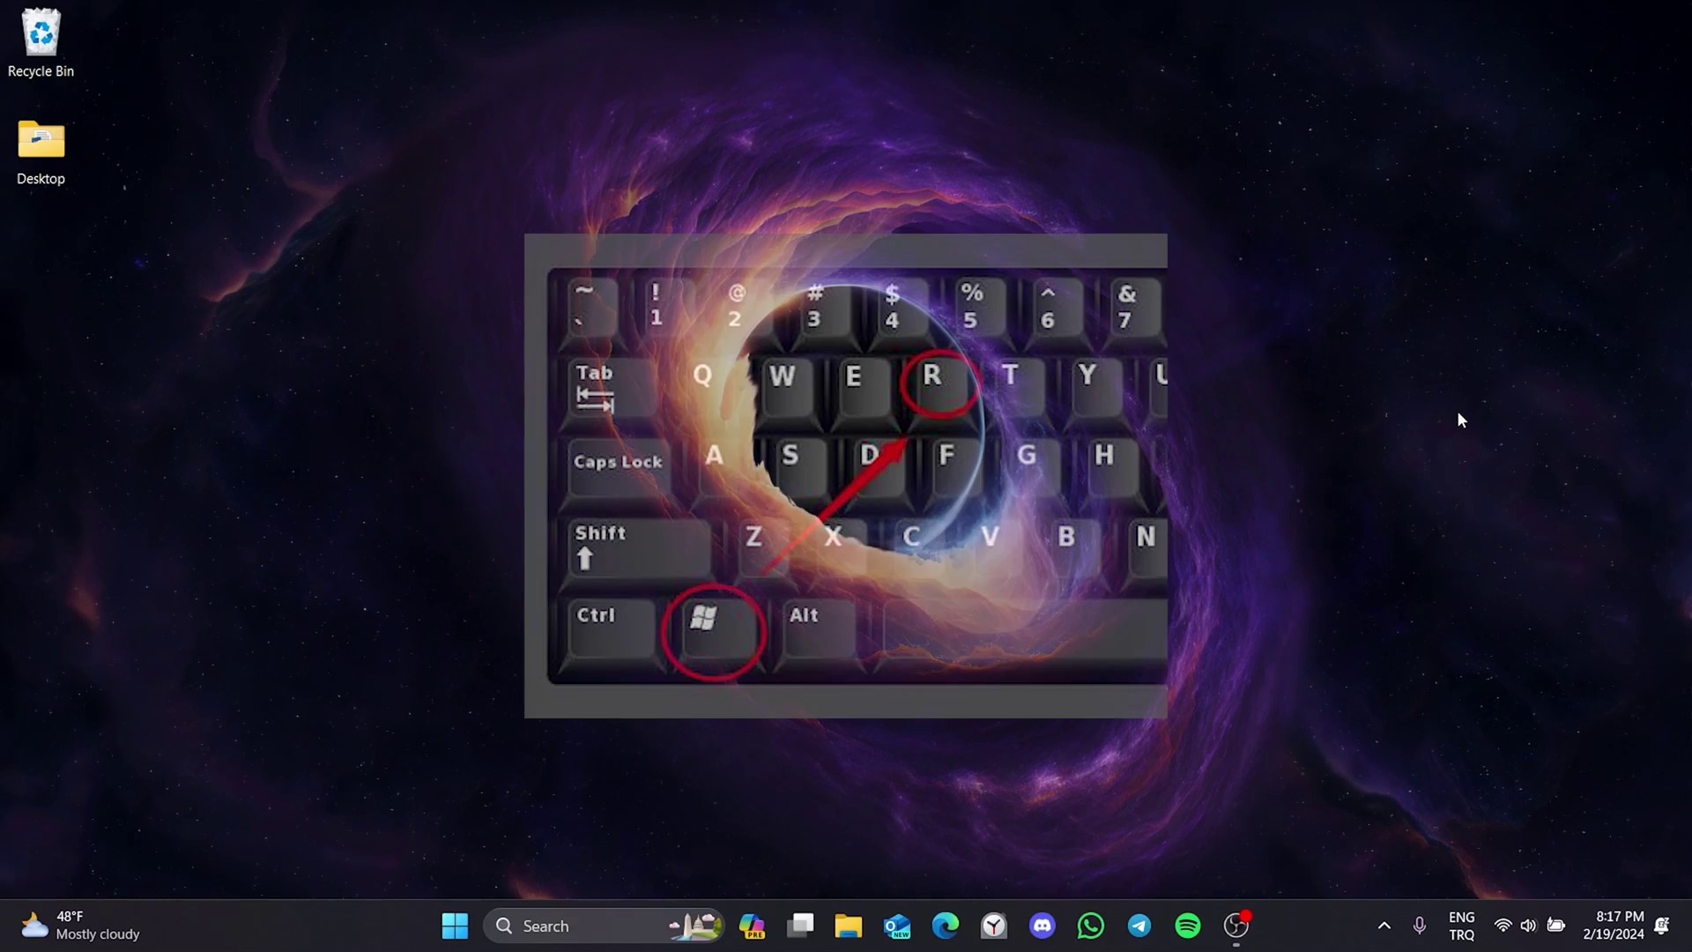
- Open the %localappdata% folder through the Run box
{"action": "key", "text": "super+r"}
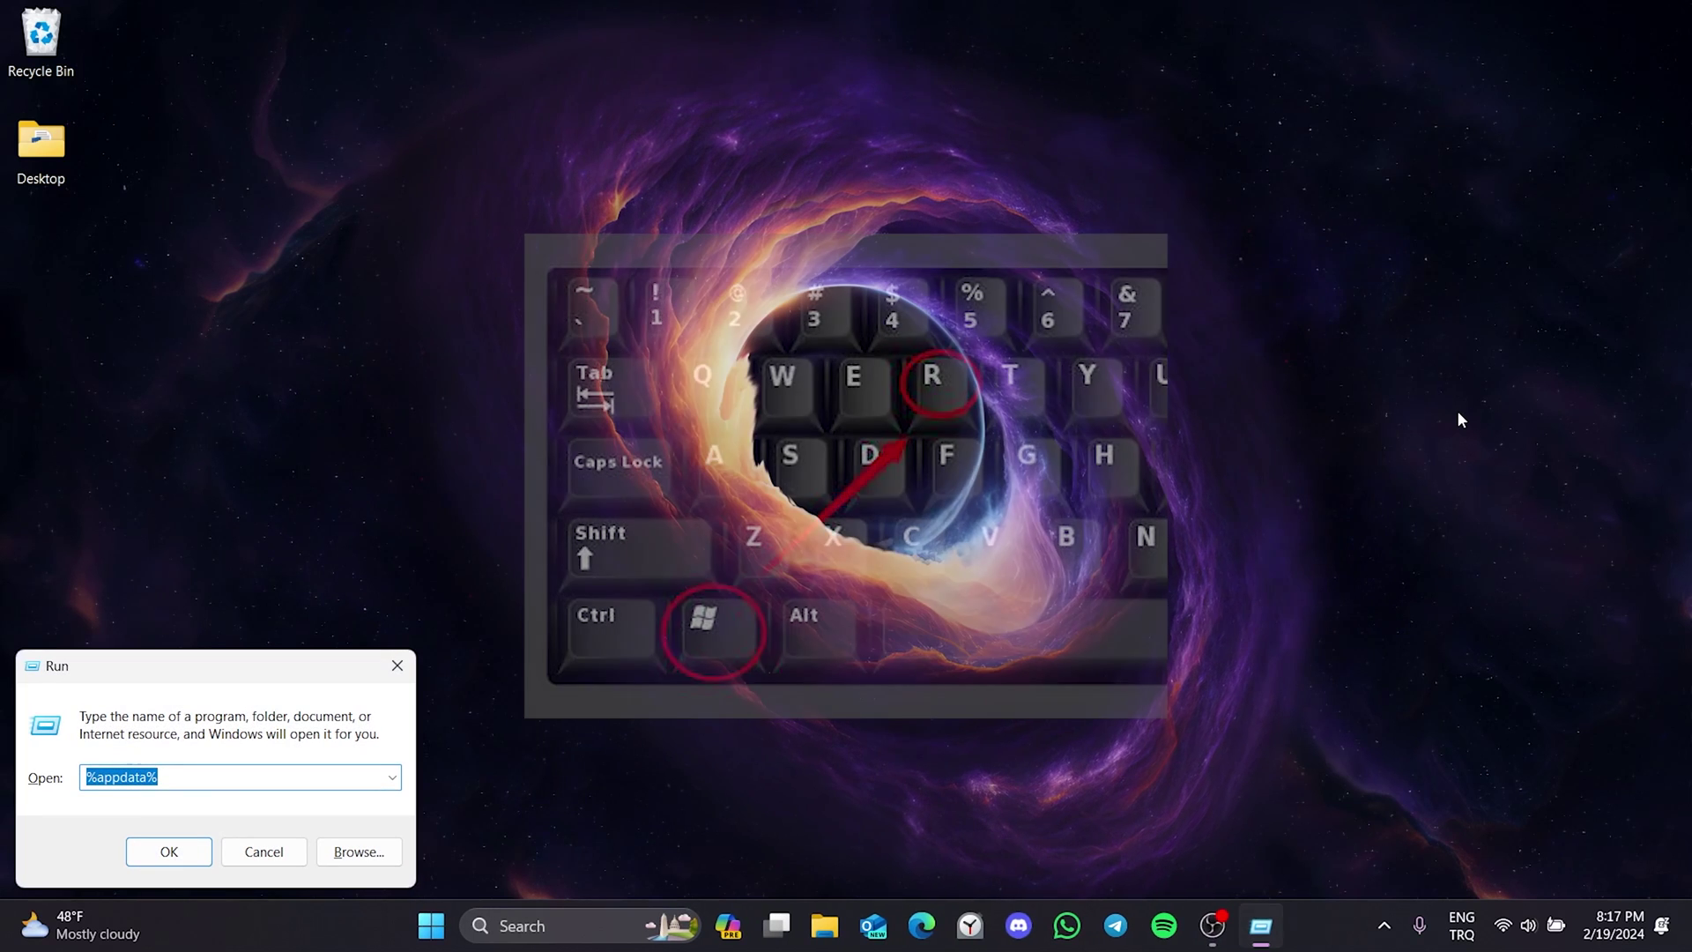
{"action": "left_click", "coordinate": [253, 774]}
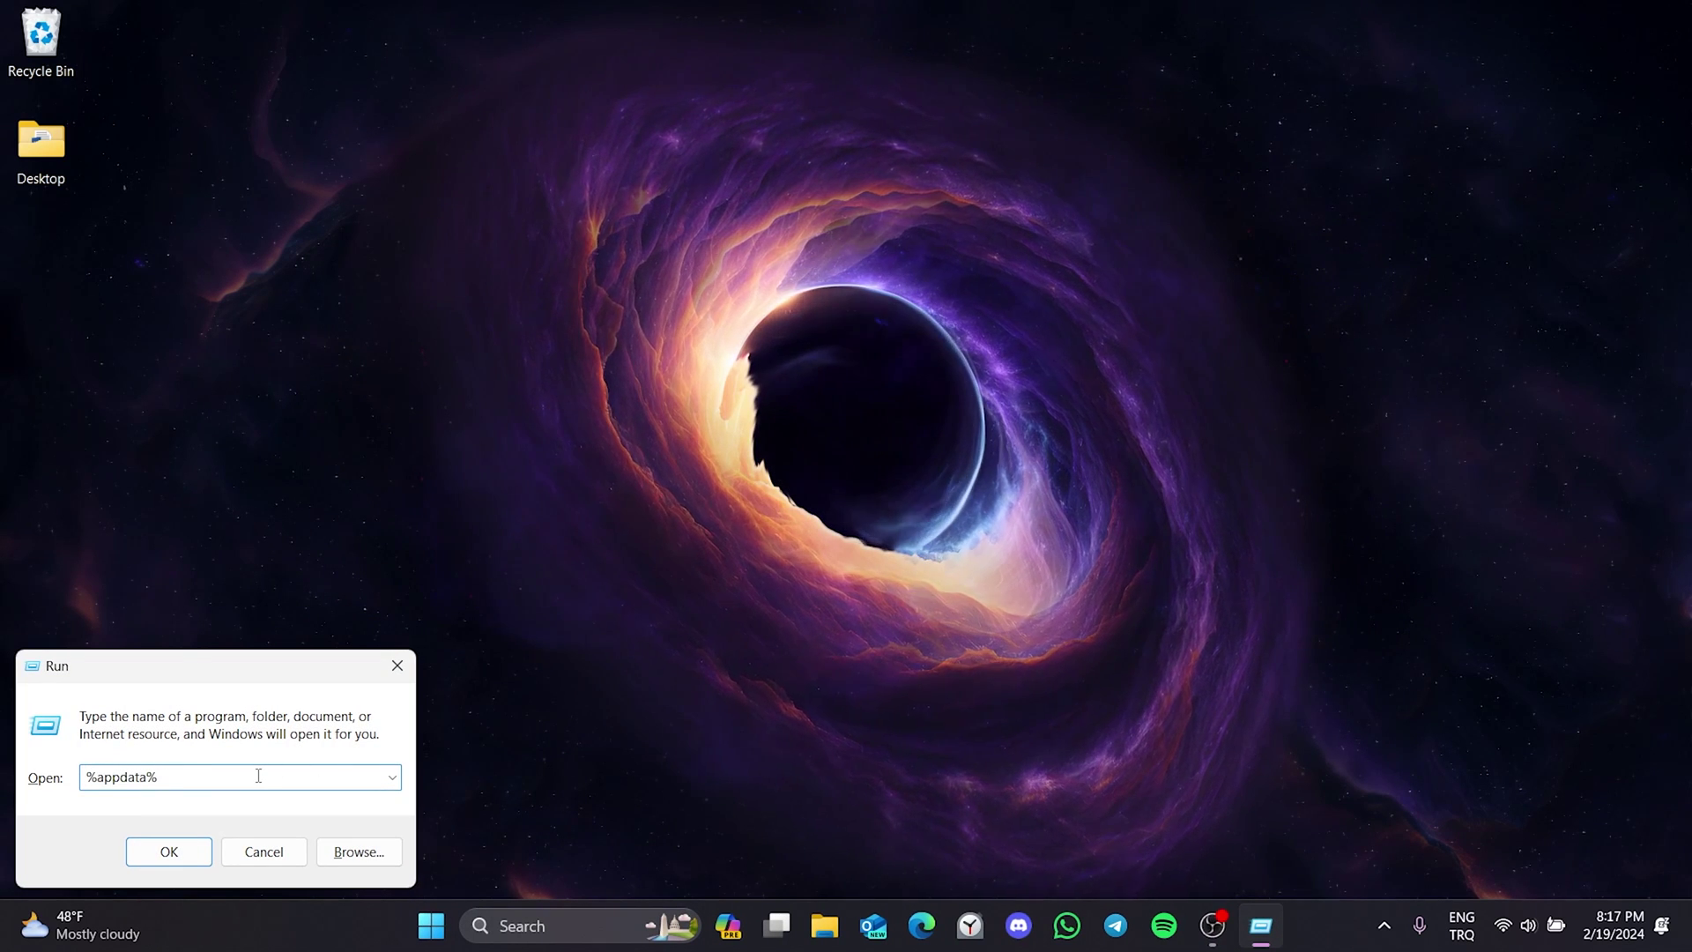
{"action": "key", "text": "BackSpace"}
{"action": "key", "text": "BackSpace"}
{"action": "key", "text": "BackSpace"}
{"action": "key", "text": "BackSpace"}
{"action": "key", "text": "BackSpace"}
{"action": "key", "text": "BackSpace"}
{"action": "key", "text": "BackSpace"}
{"action": "key", "text": "BackSpace"}
{"action": "key", "text": "BackSpace"}
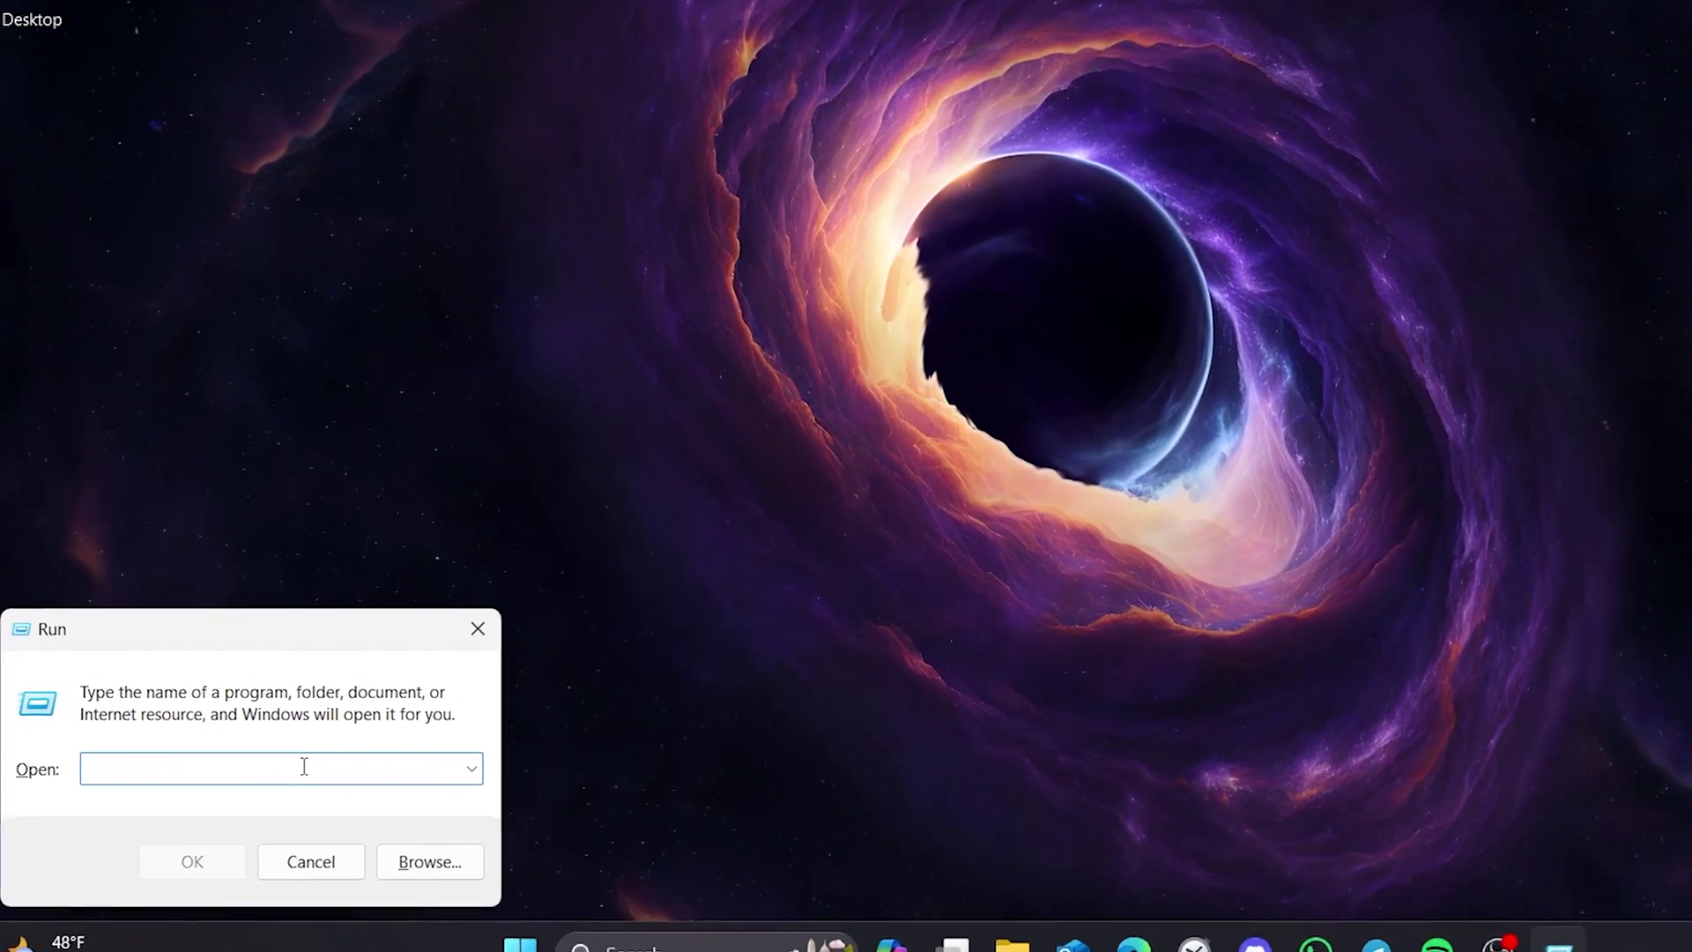
{"action": "type", "text": "%localapp"}
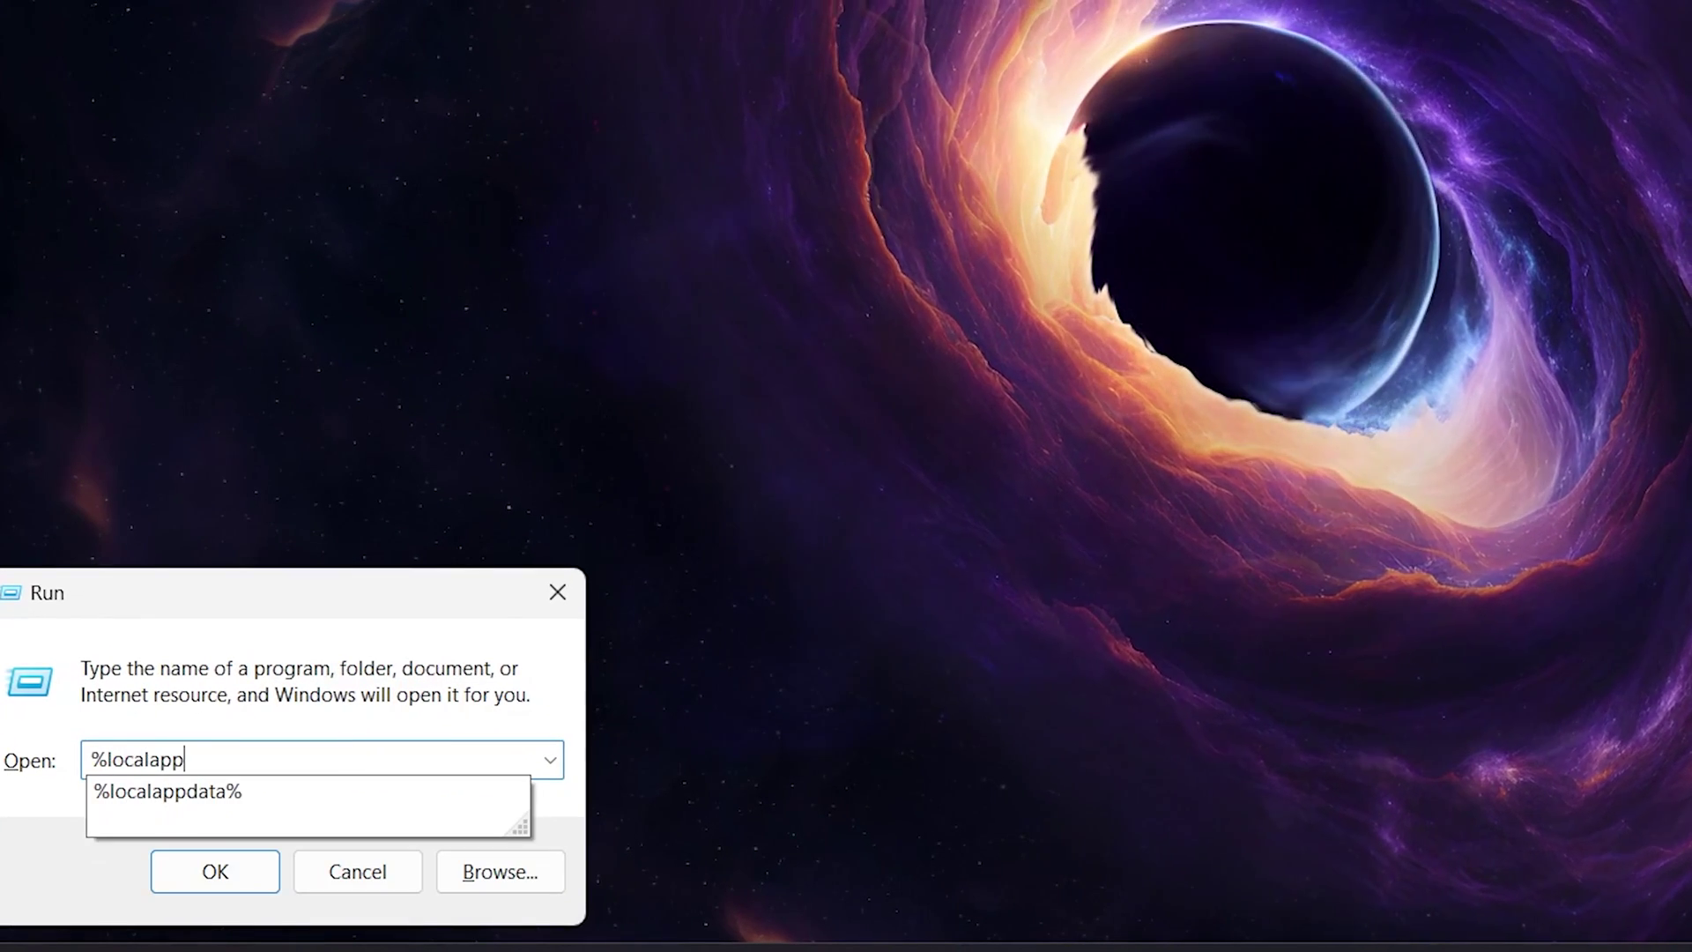
{"action": "type", "text": "data%"}
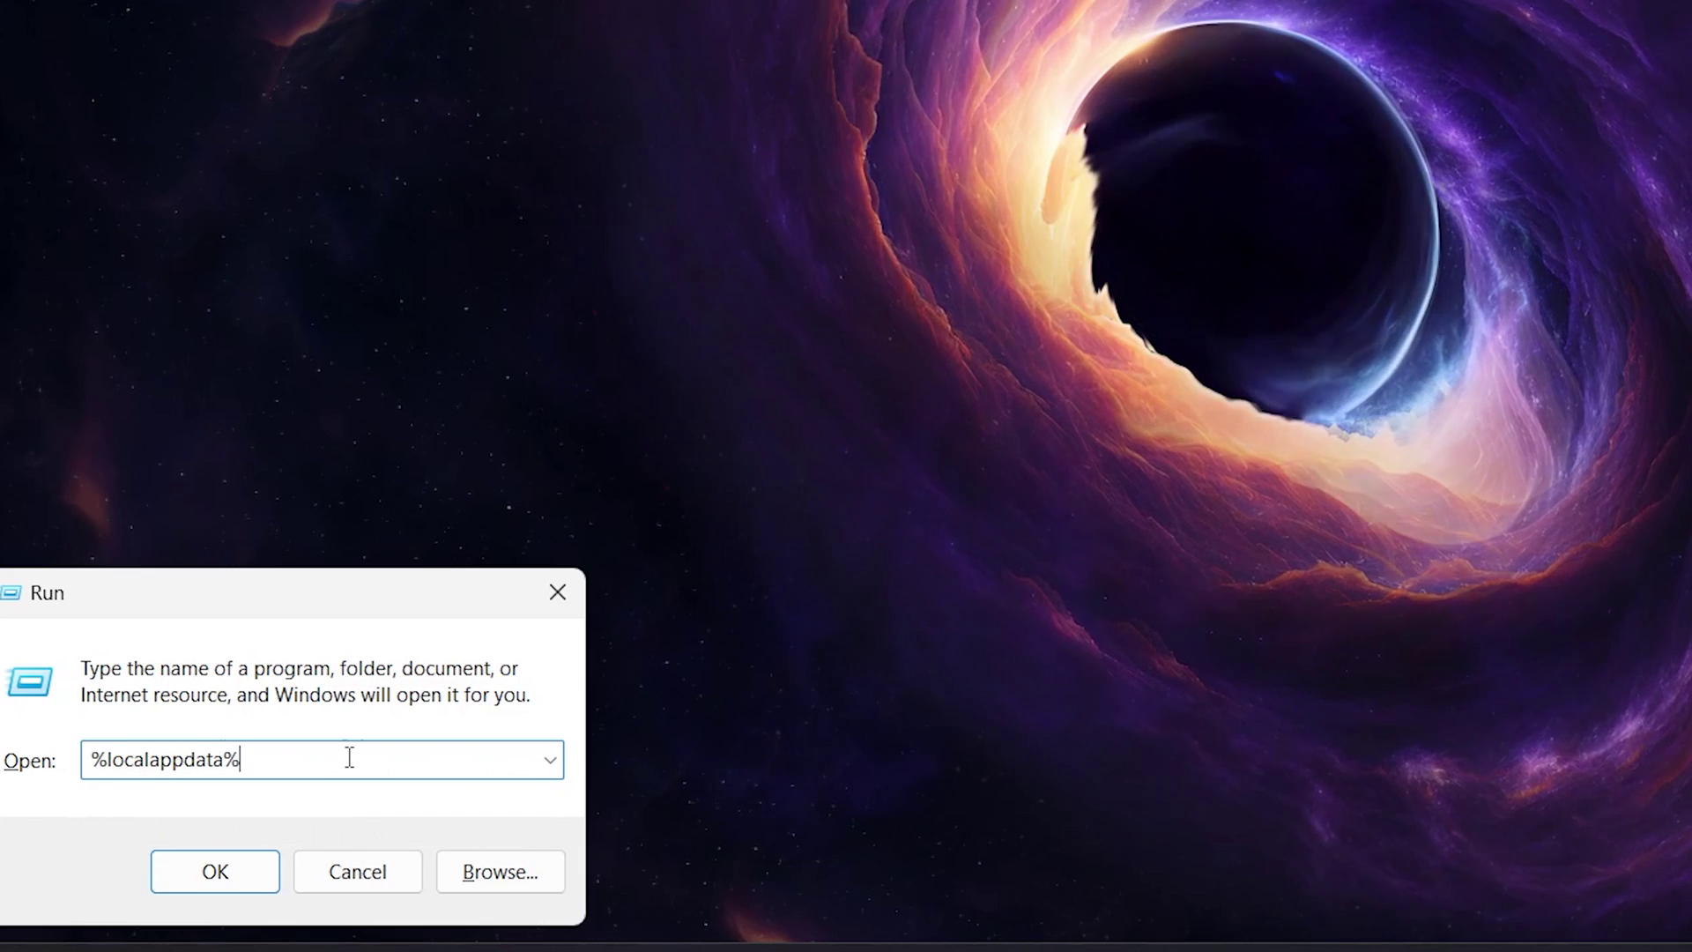
{"action": "key", "text": "Return"}
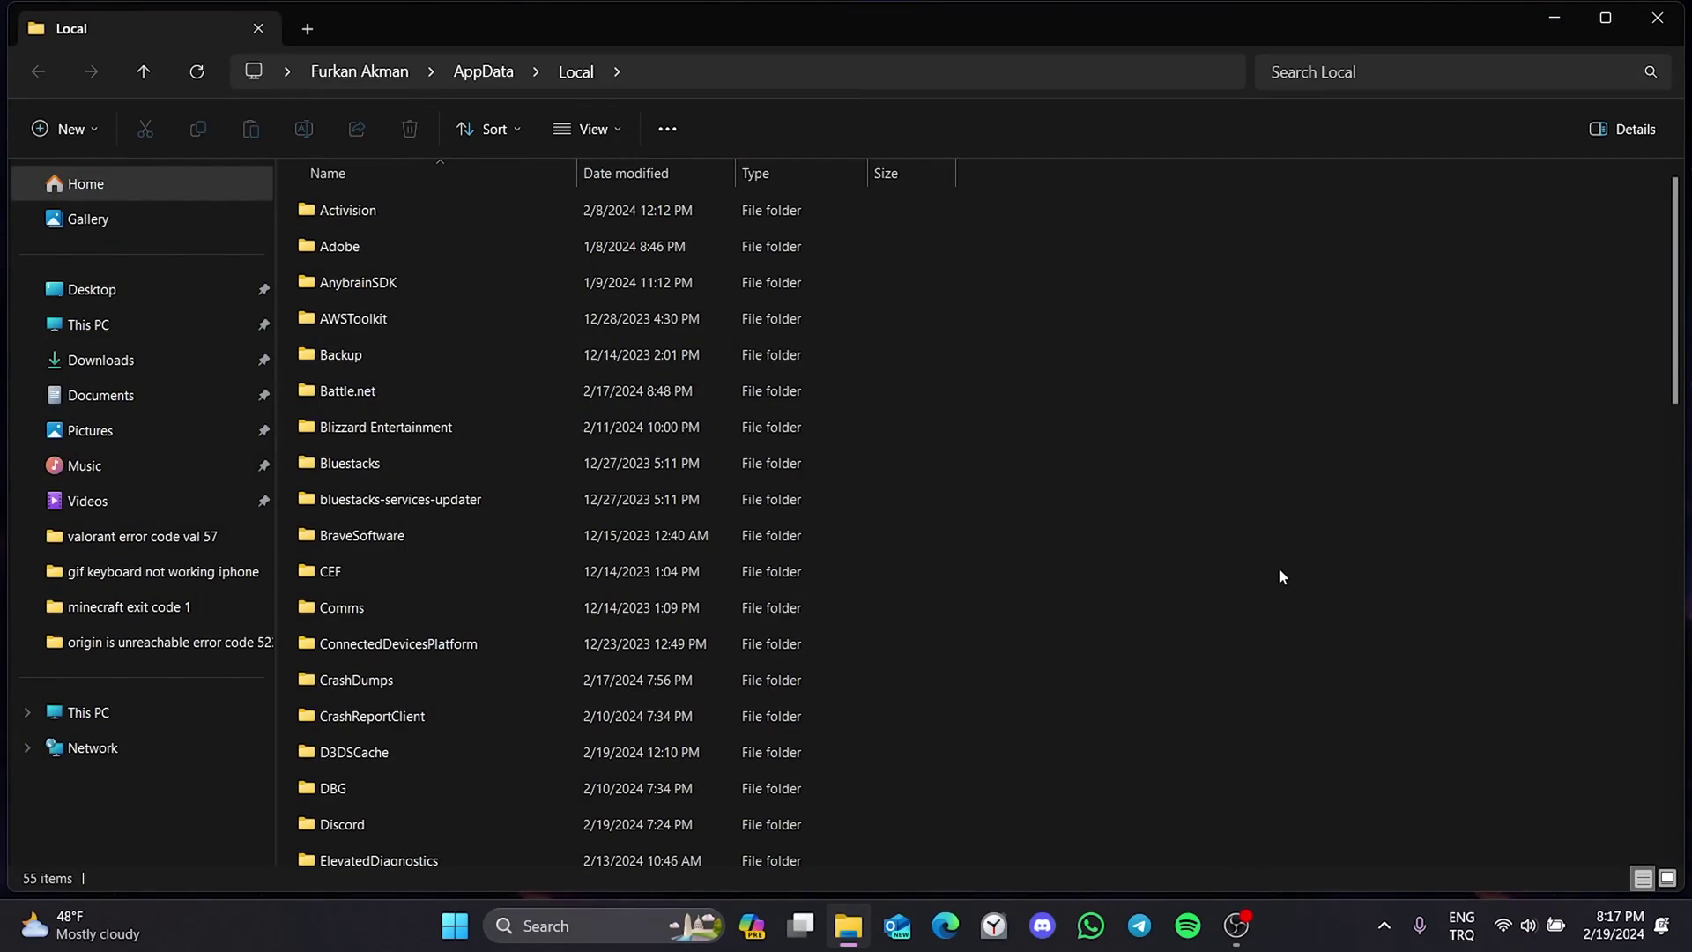
- Delete the VALORANT folder in AppData\Local
{"action": "key", "text": "v"}
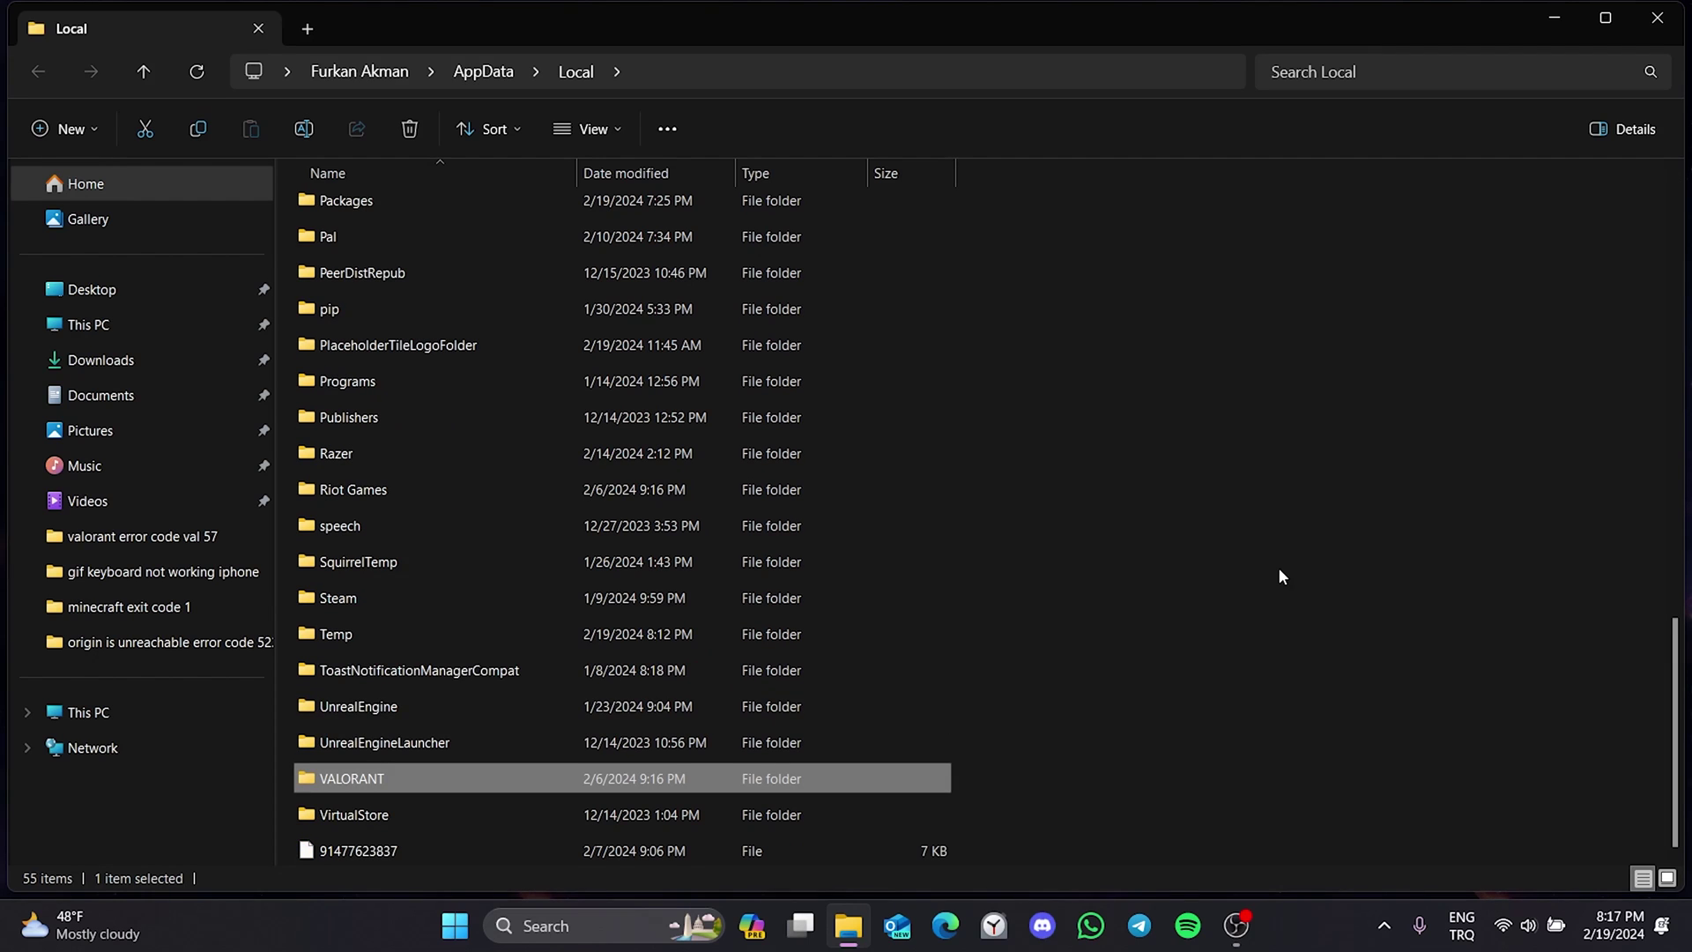
{"action": "right_click", "coordinate": [467, 781]}
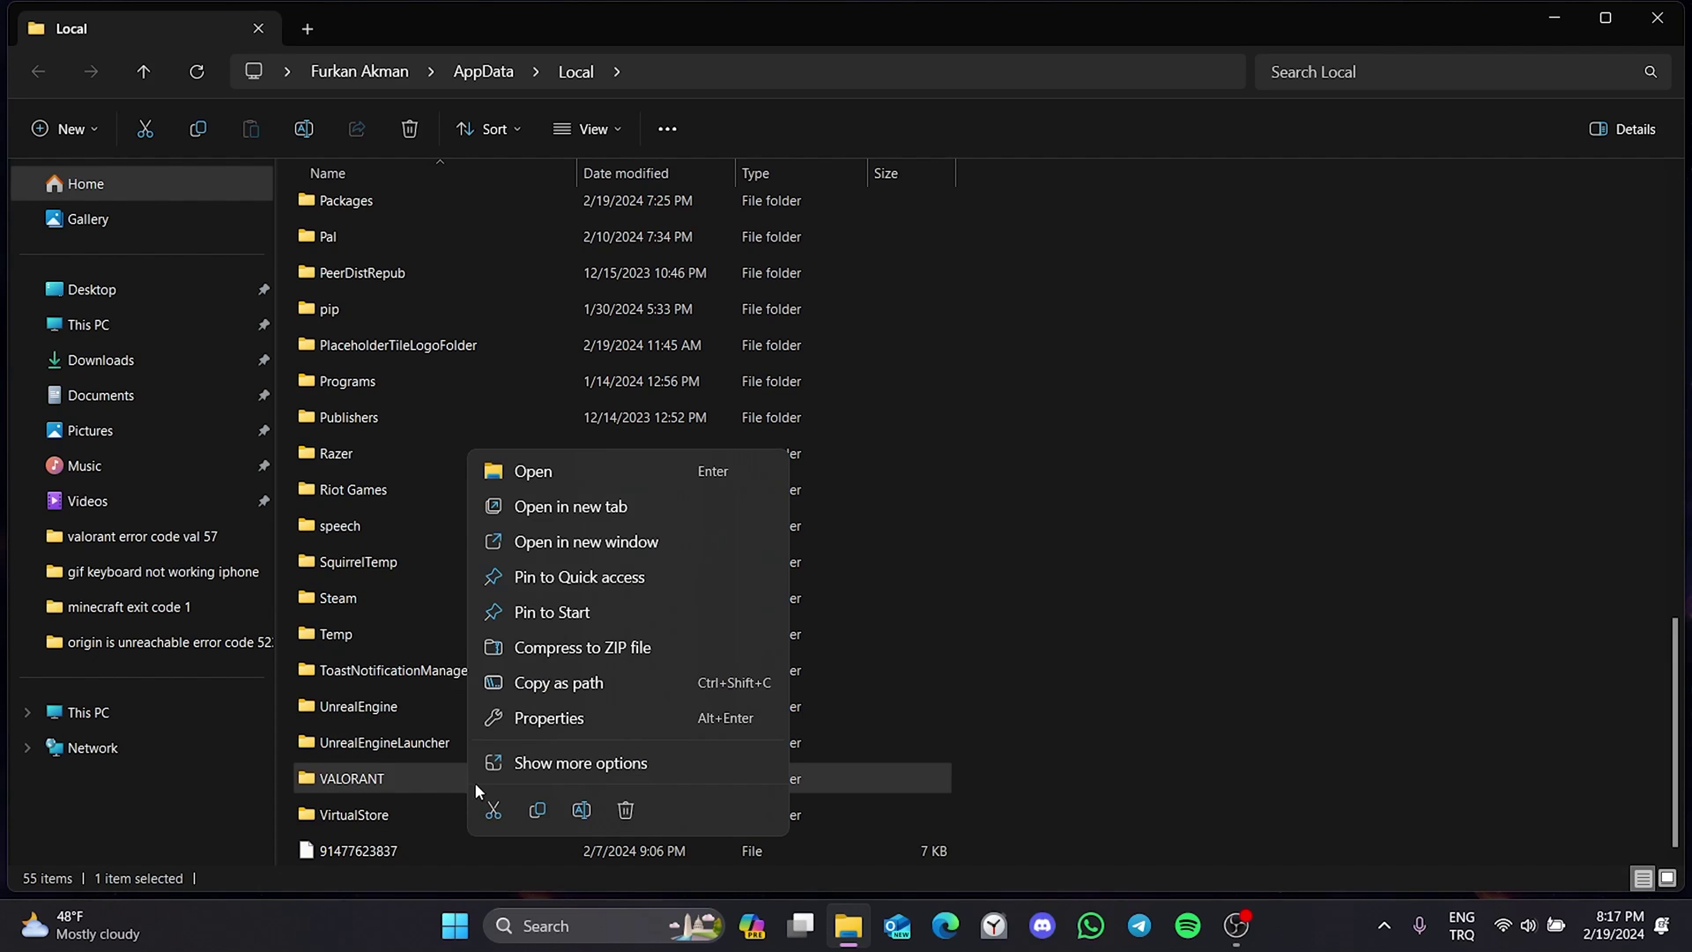
{"action": "left_click", "coordinate": [626, 811]}
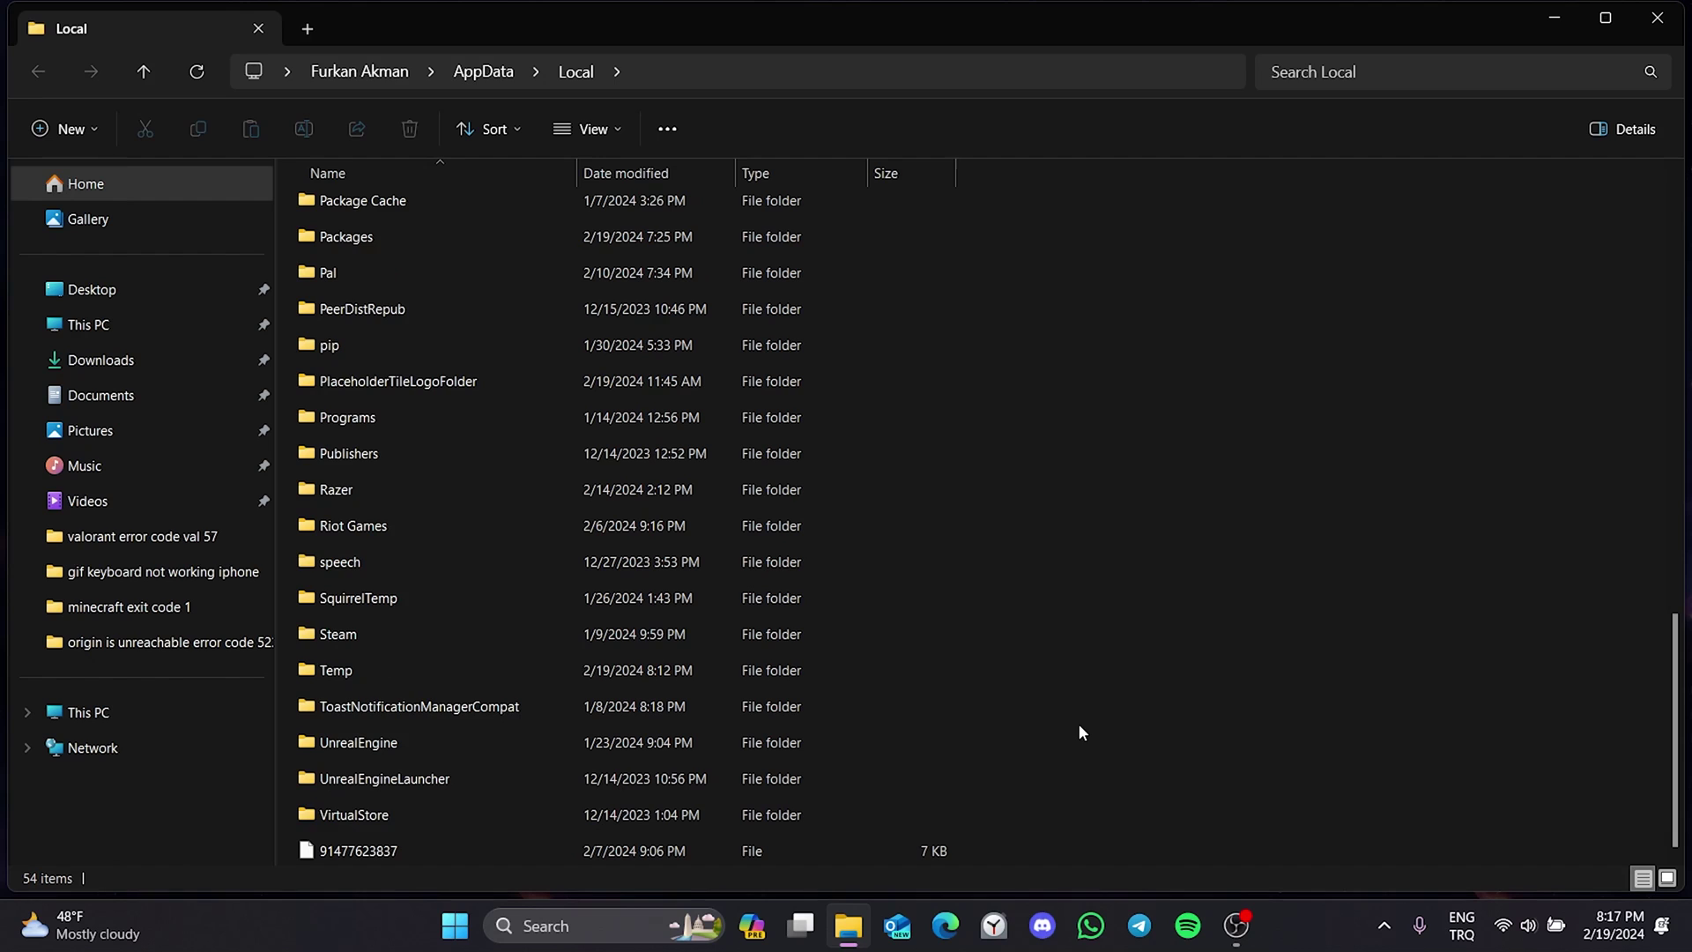
- Open Riot Games and delete its VALORANT subfolder
{"action": "key", "text": "r"}
{"action": "left_click", "coordinate": [404, 529]}
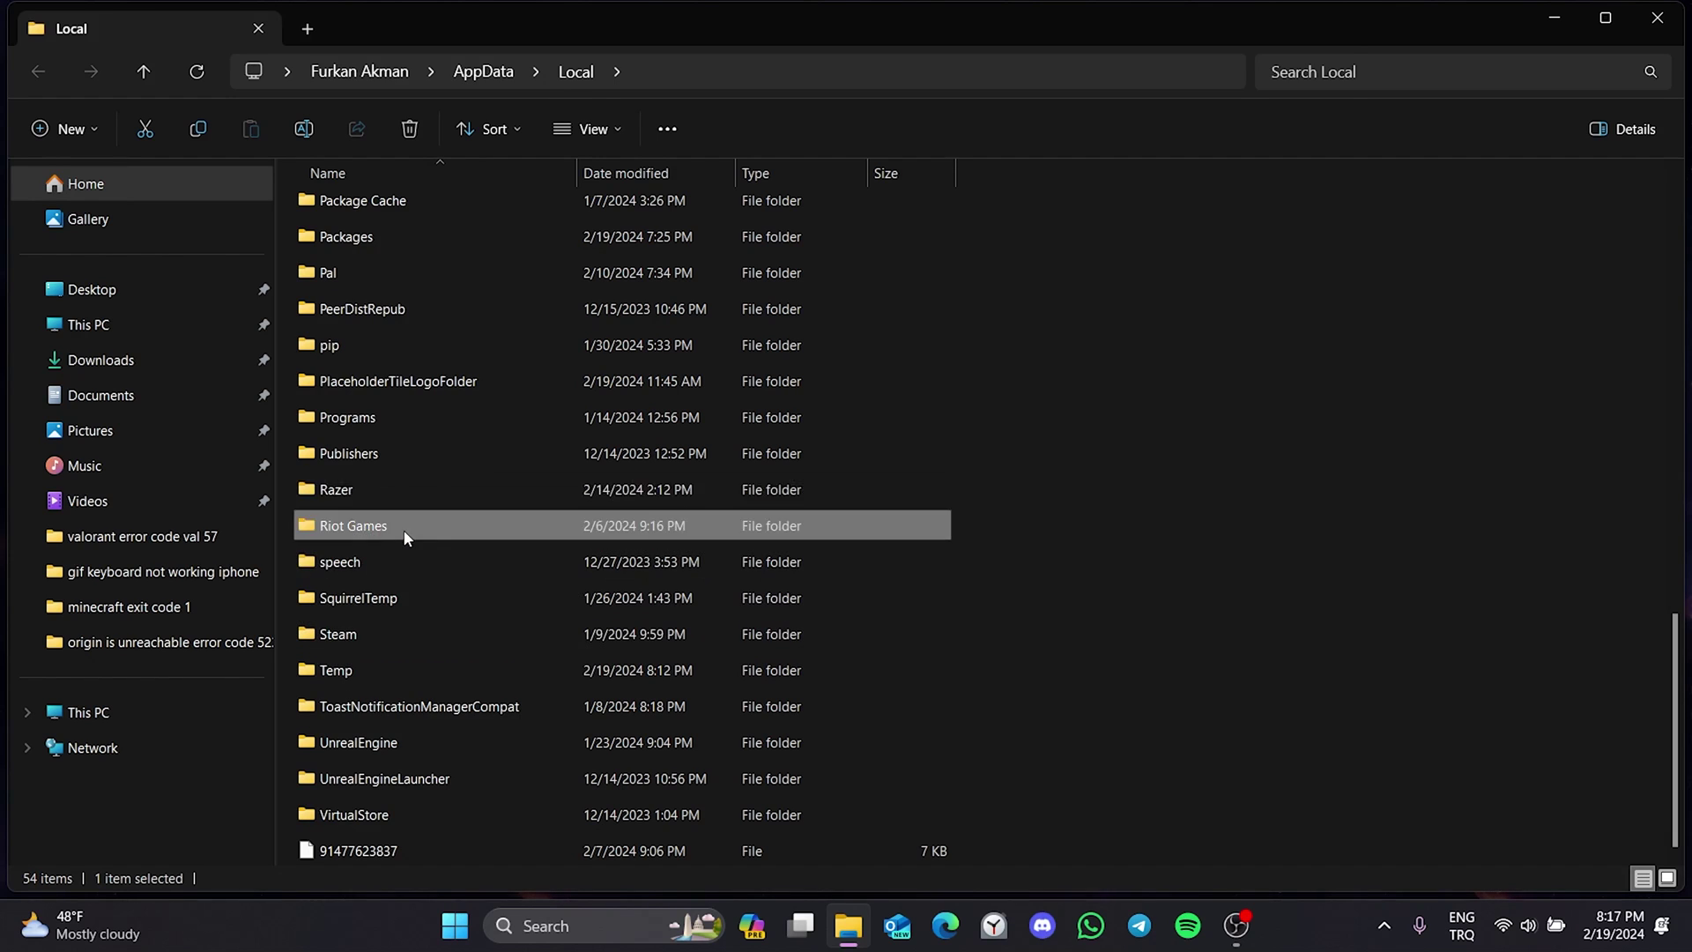
{"action": "double_click", "coordinate": [404, 531]}
{"action": "right_click", "coordinate": [405, 349]}
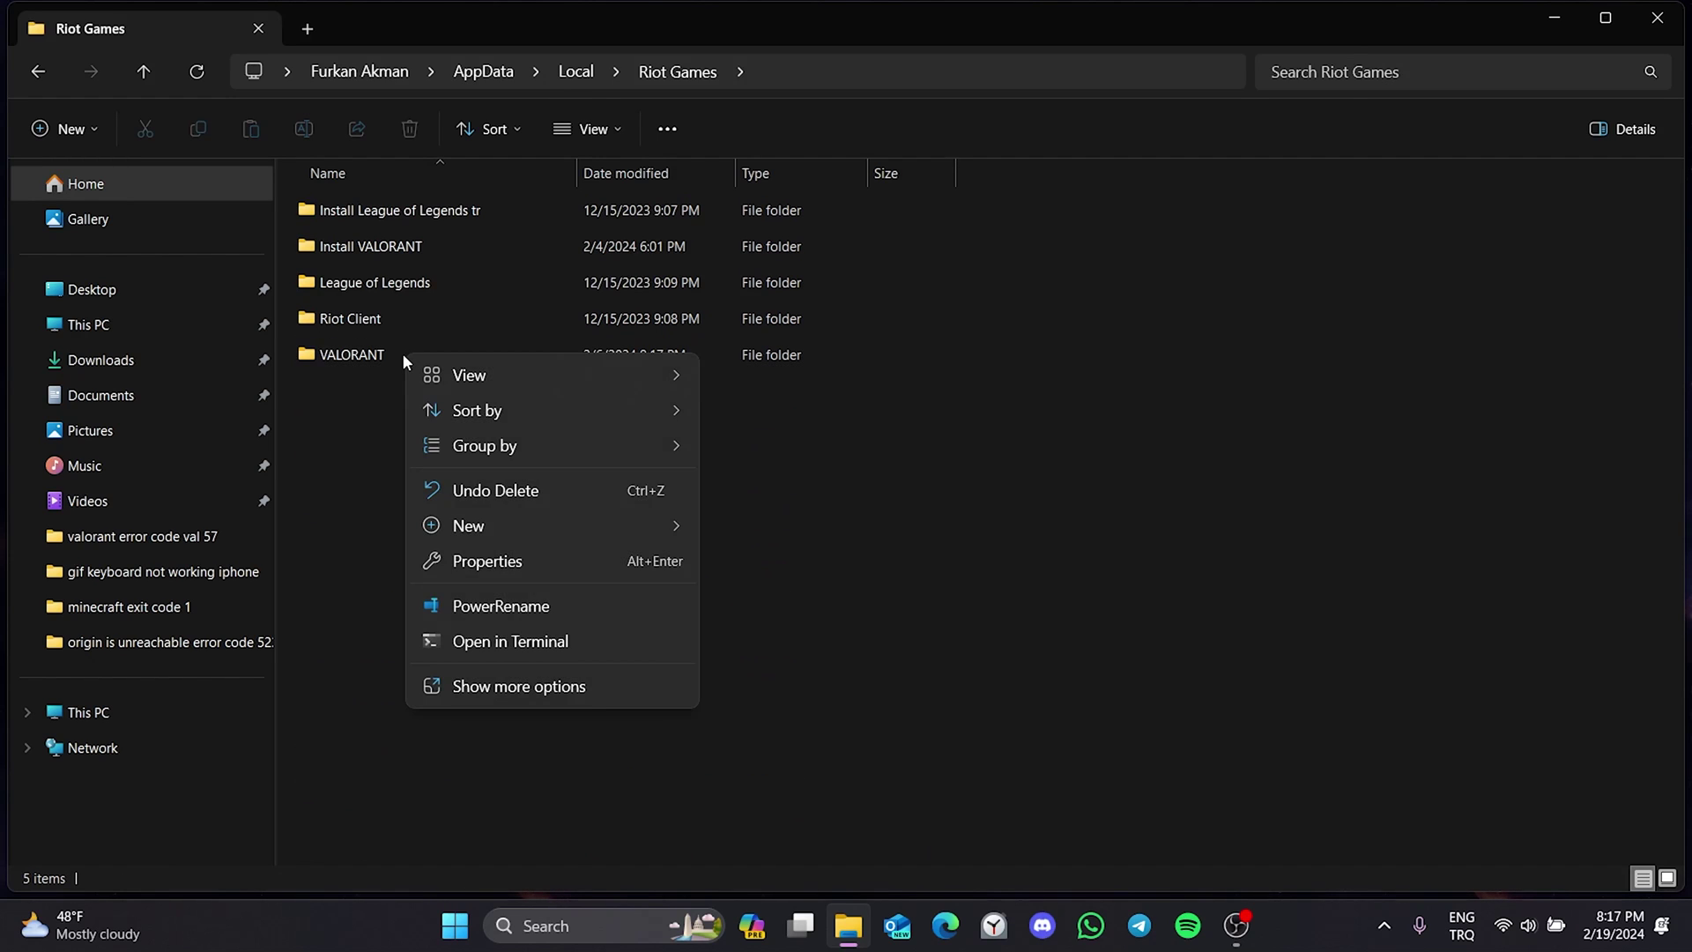
{"action": "left_click", "coordinate": [402, 352]}
{"action": "left_click", "coordinate": [402, 352]}
{"action": "right_click", "coordinate": [402, 353]}
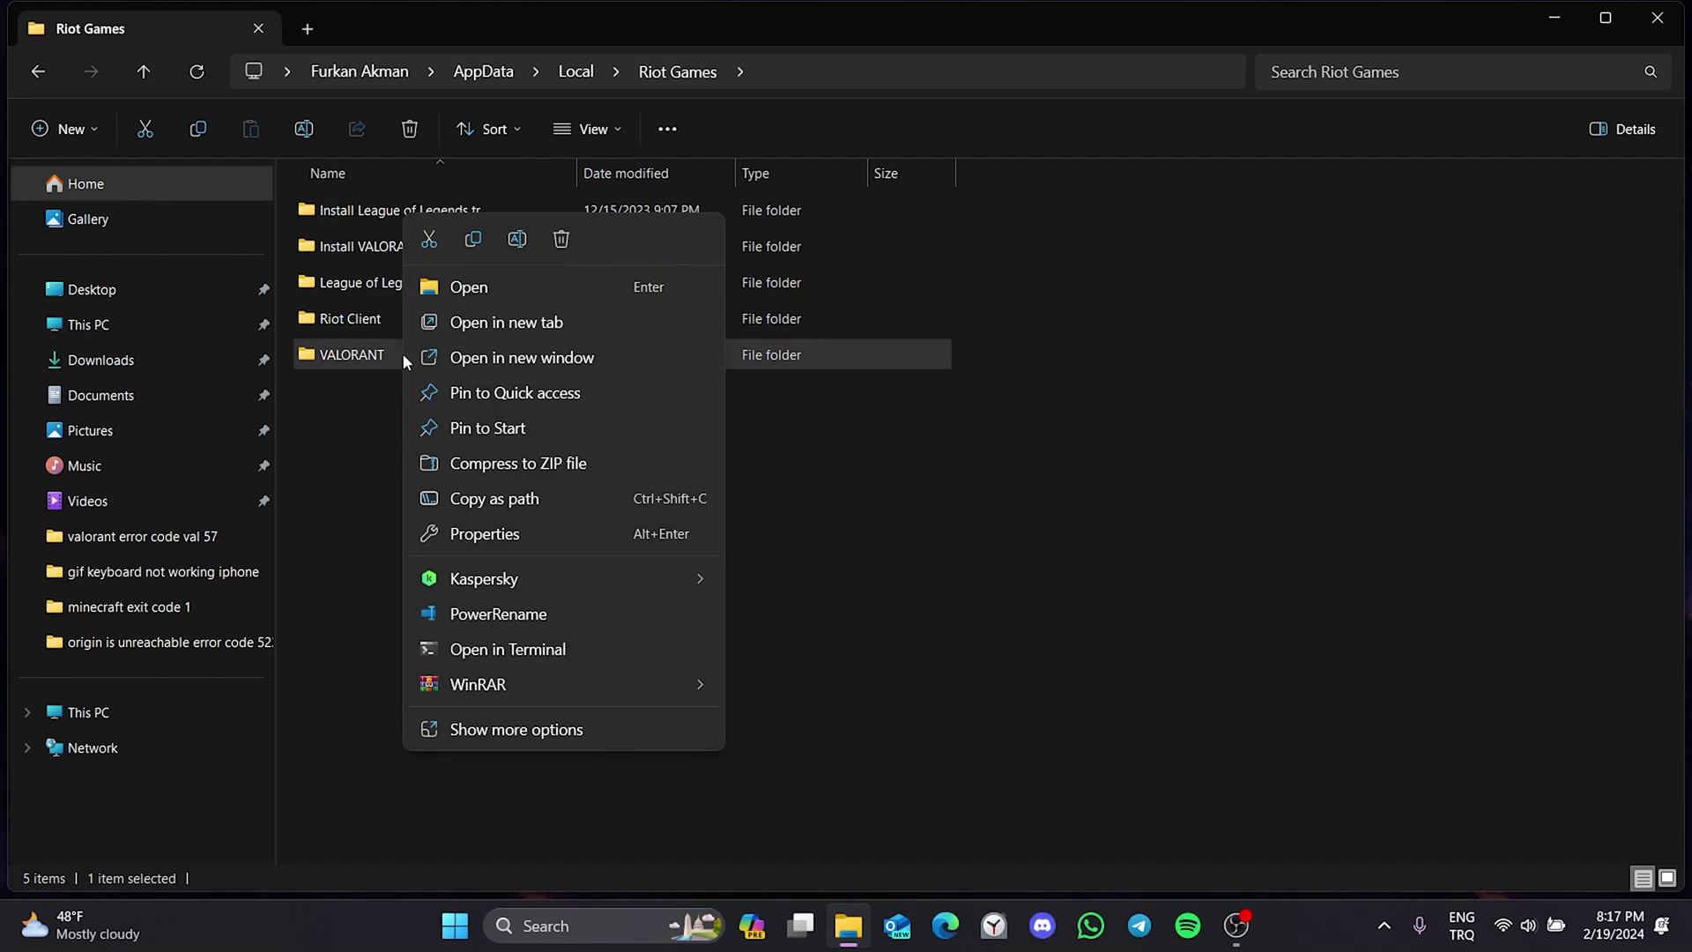
{"action": "left_click", "coordinate": [562, 239]}
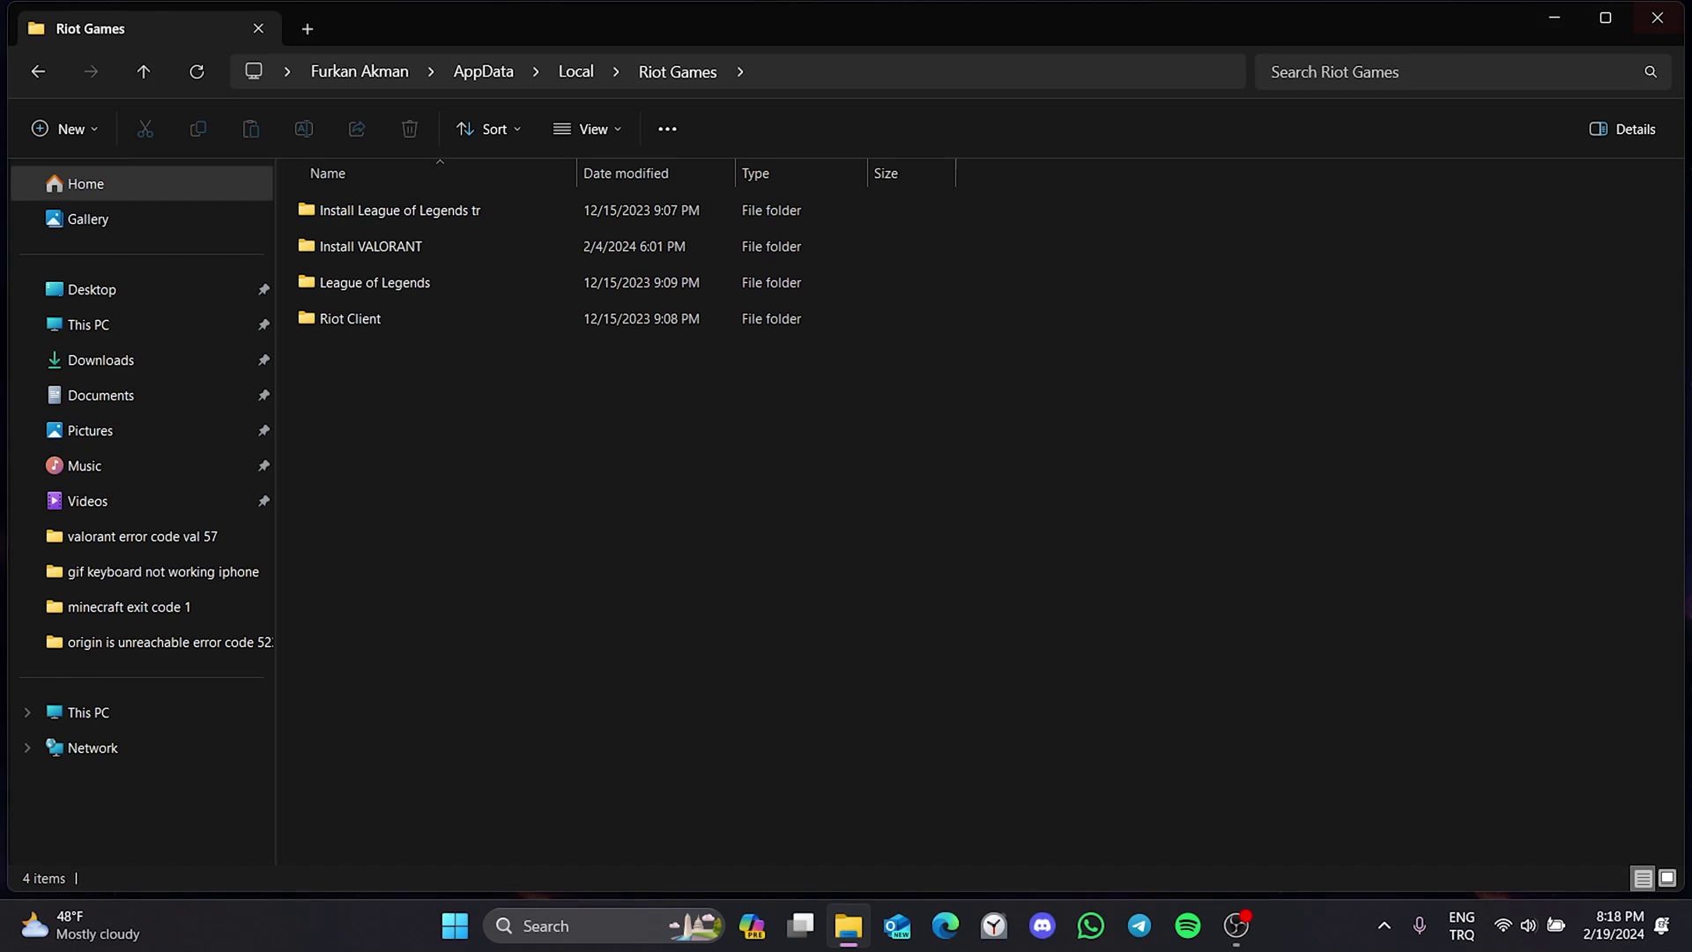
{"action": "left_click", "coordinate": [1657, 18]}
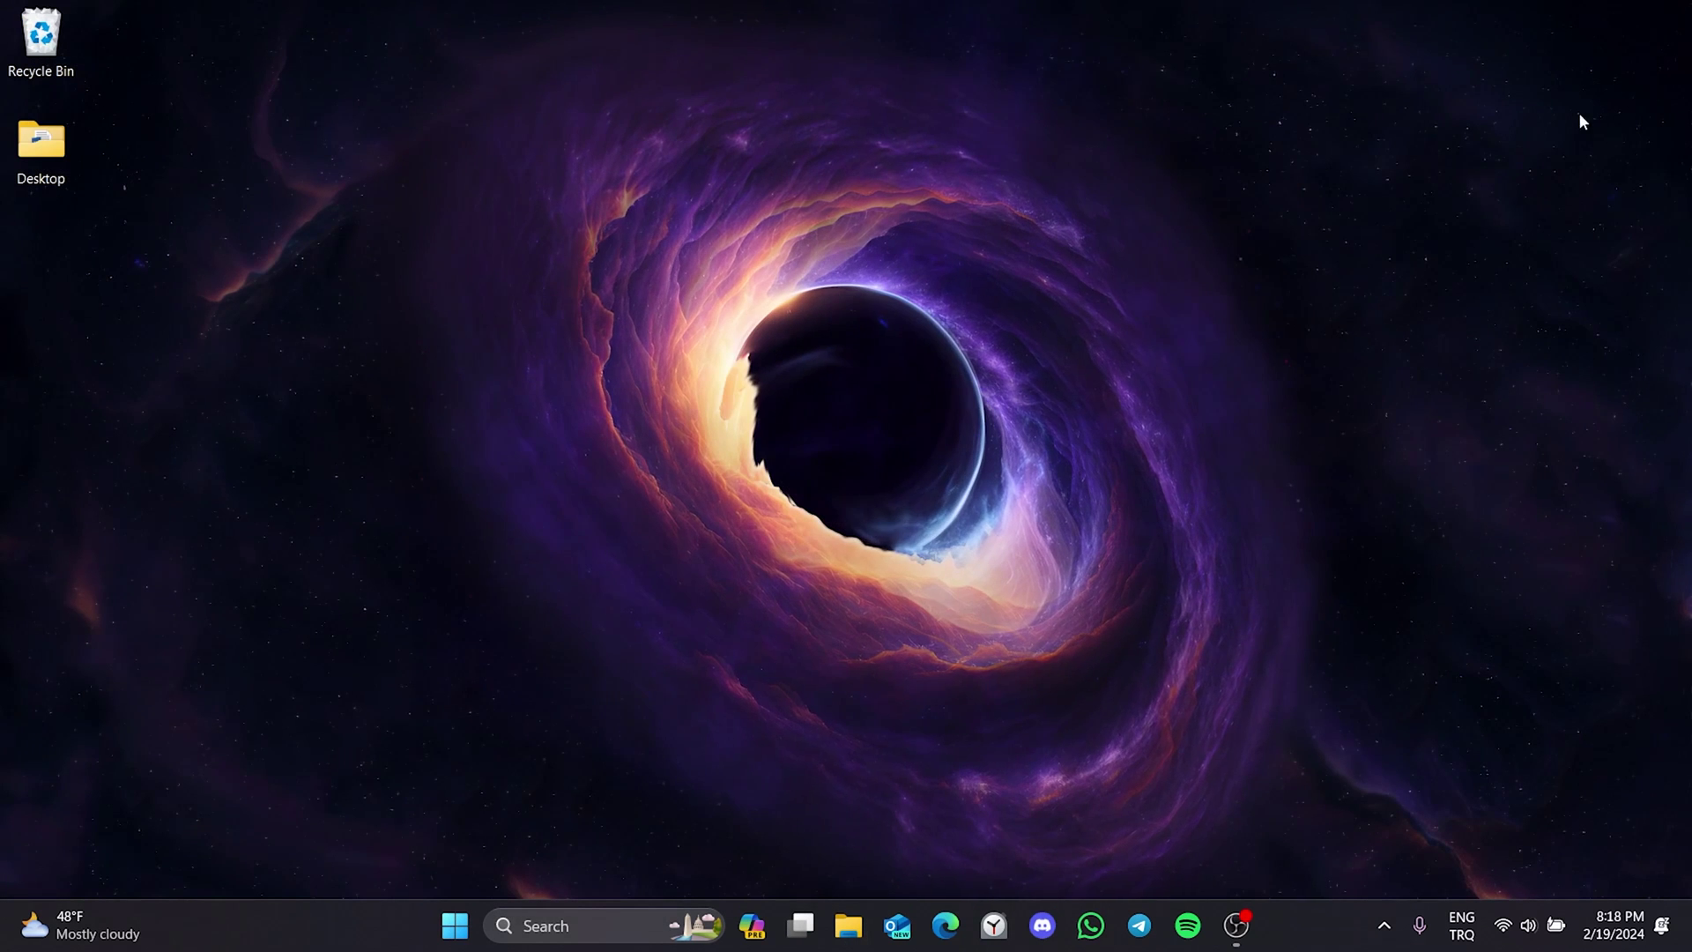
{"action": "key", "text": "alt+F4"}
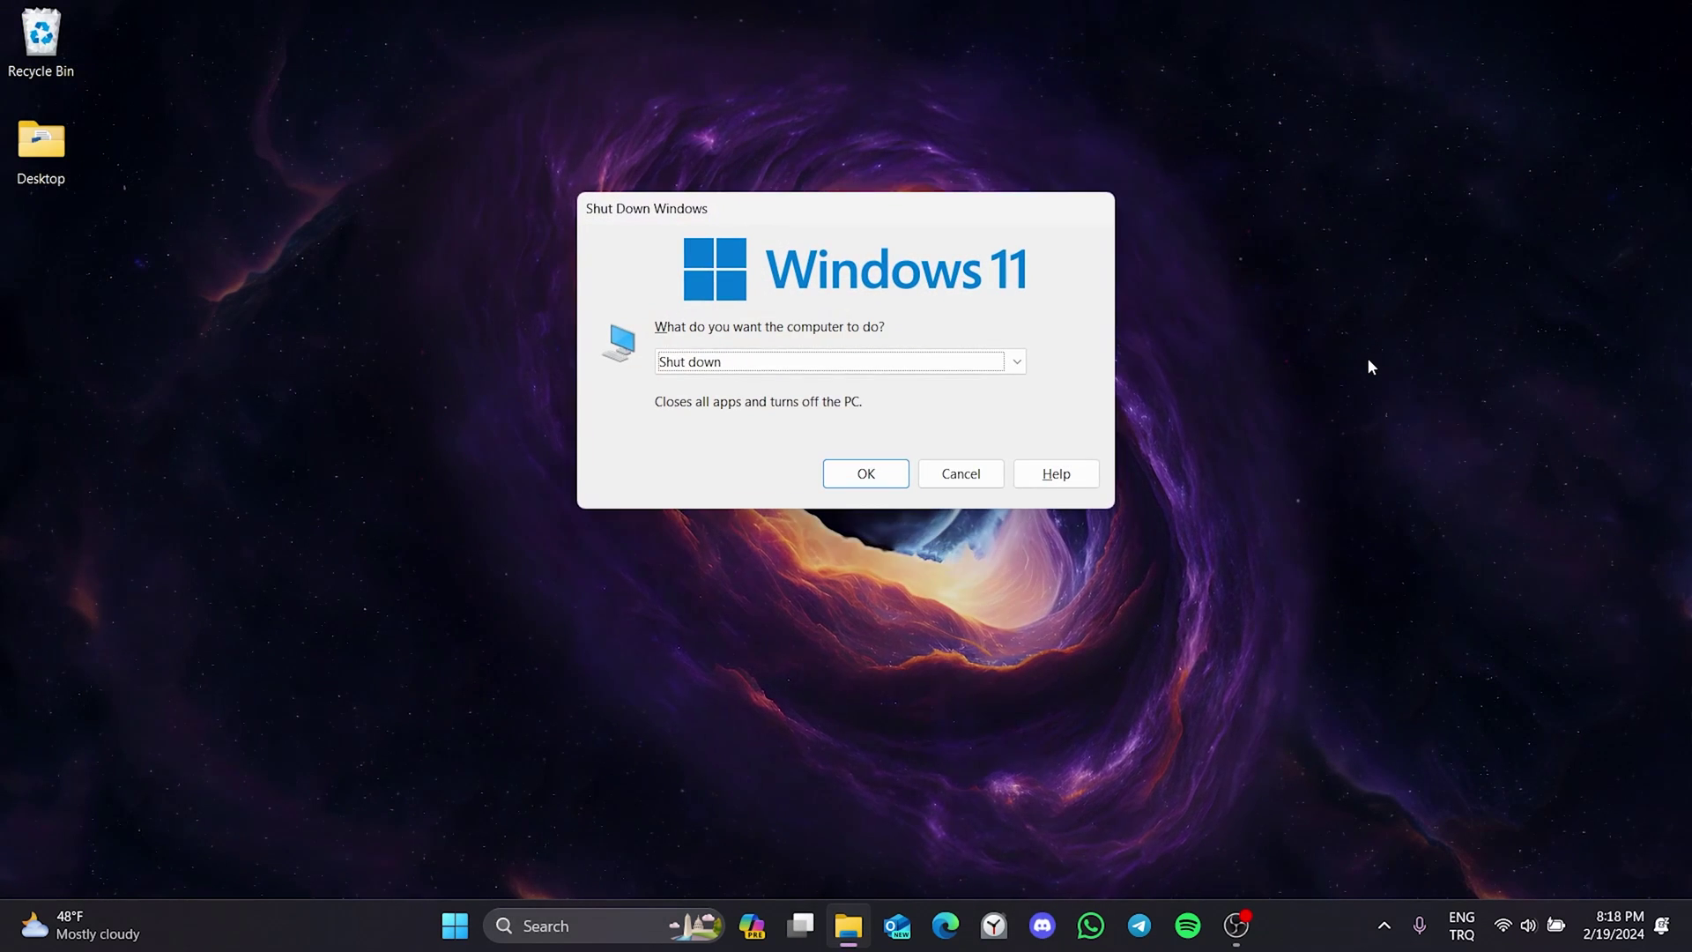
{"action": "key", "text": "Down"}
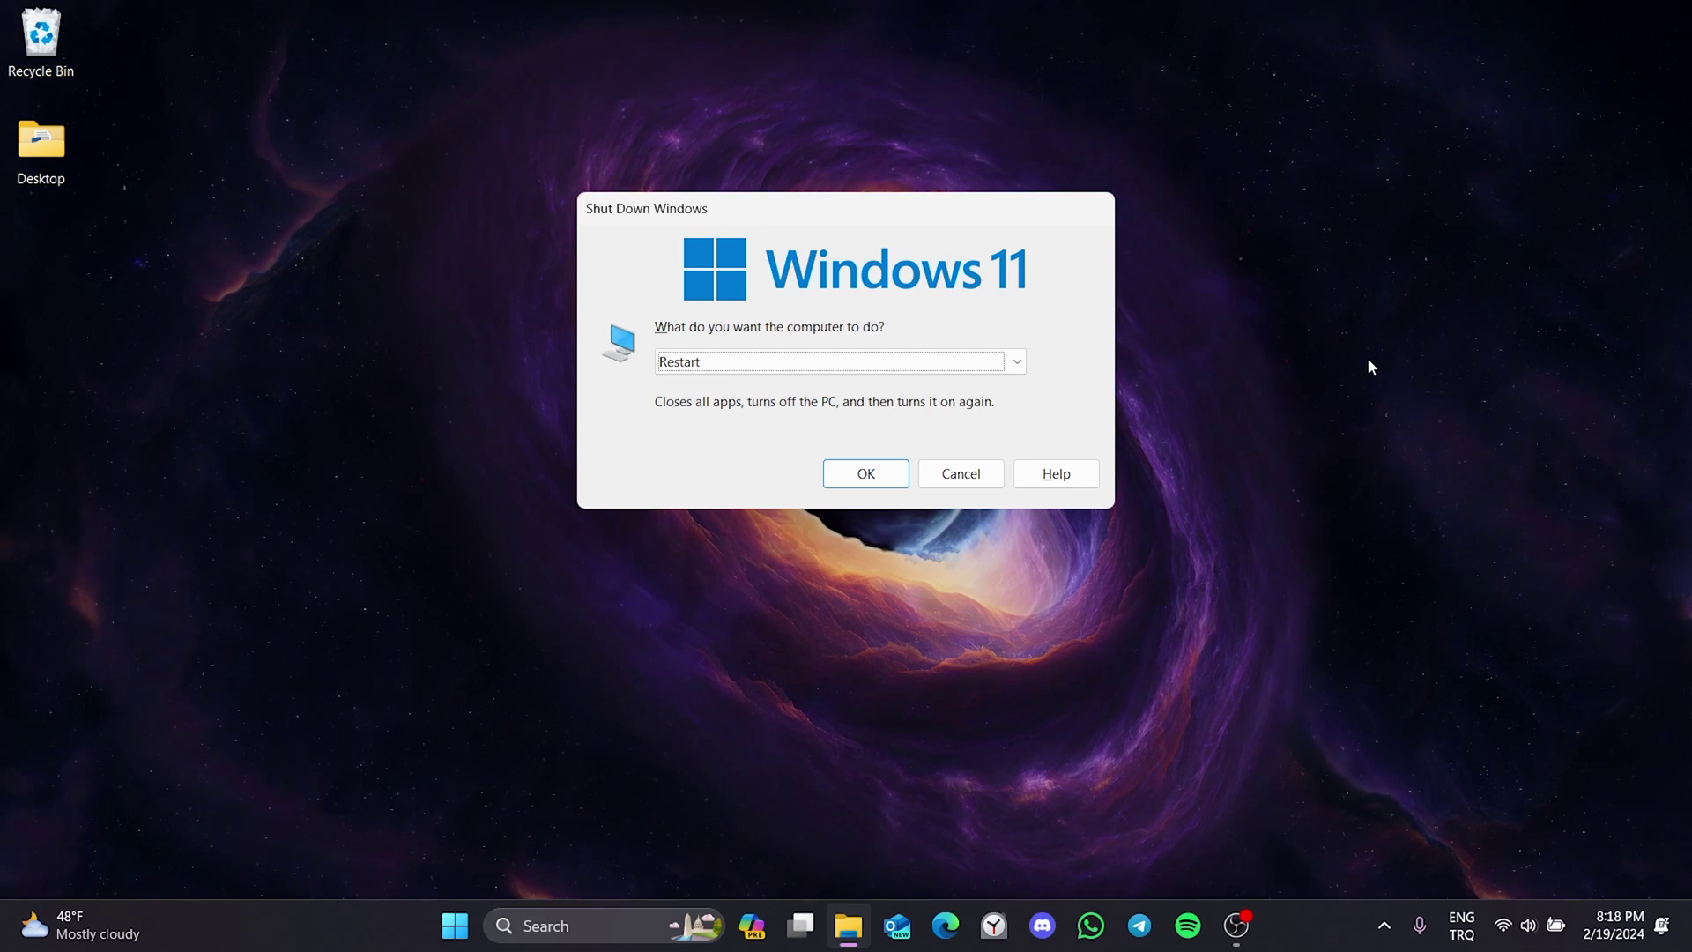
{"action": "key", "text": "Return"}
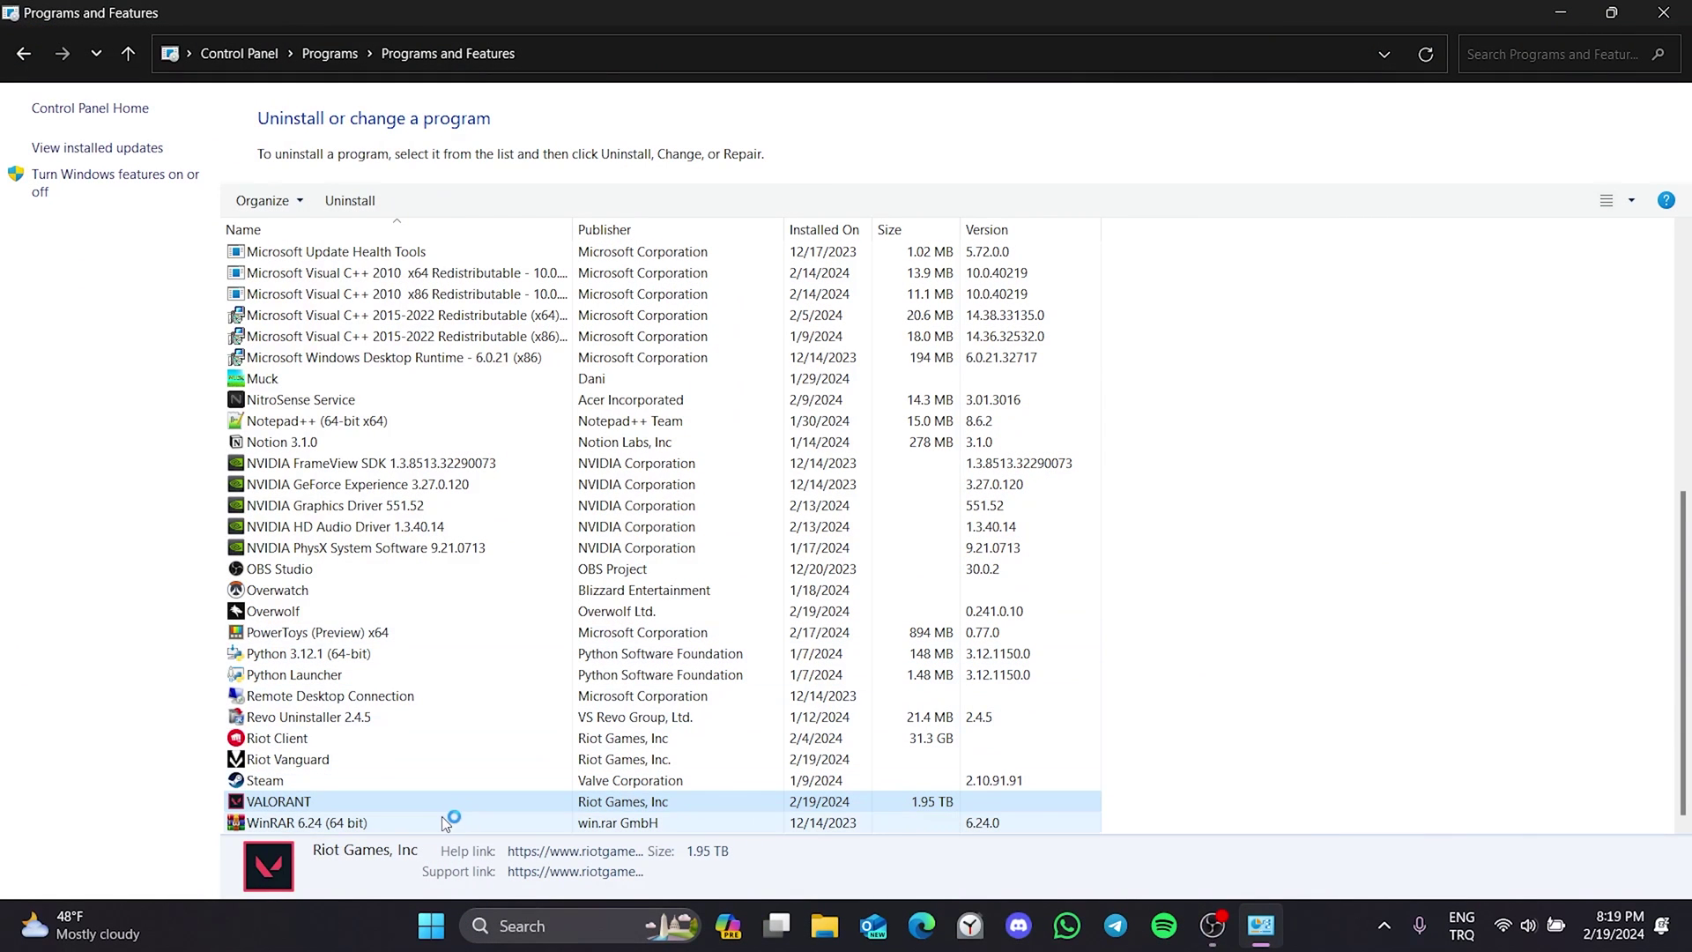
- Uninstall VALORANT from Programs and Features
{"action": "right_click", "coordinate": [403, 806]}
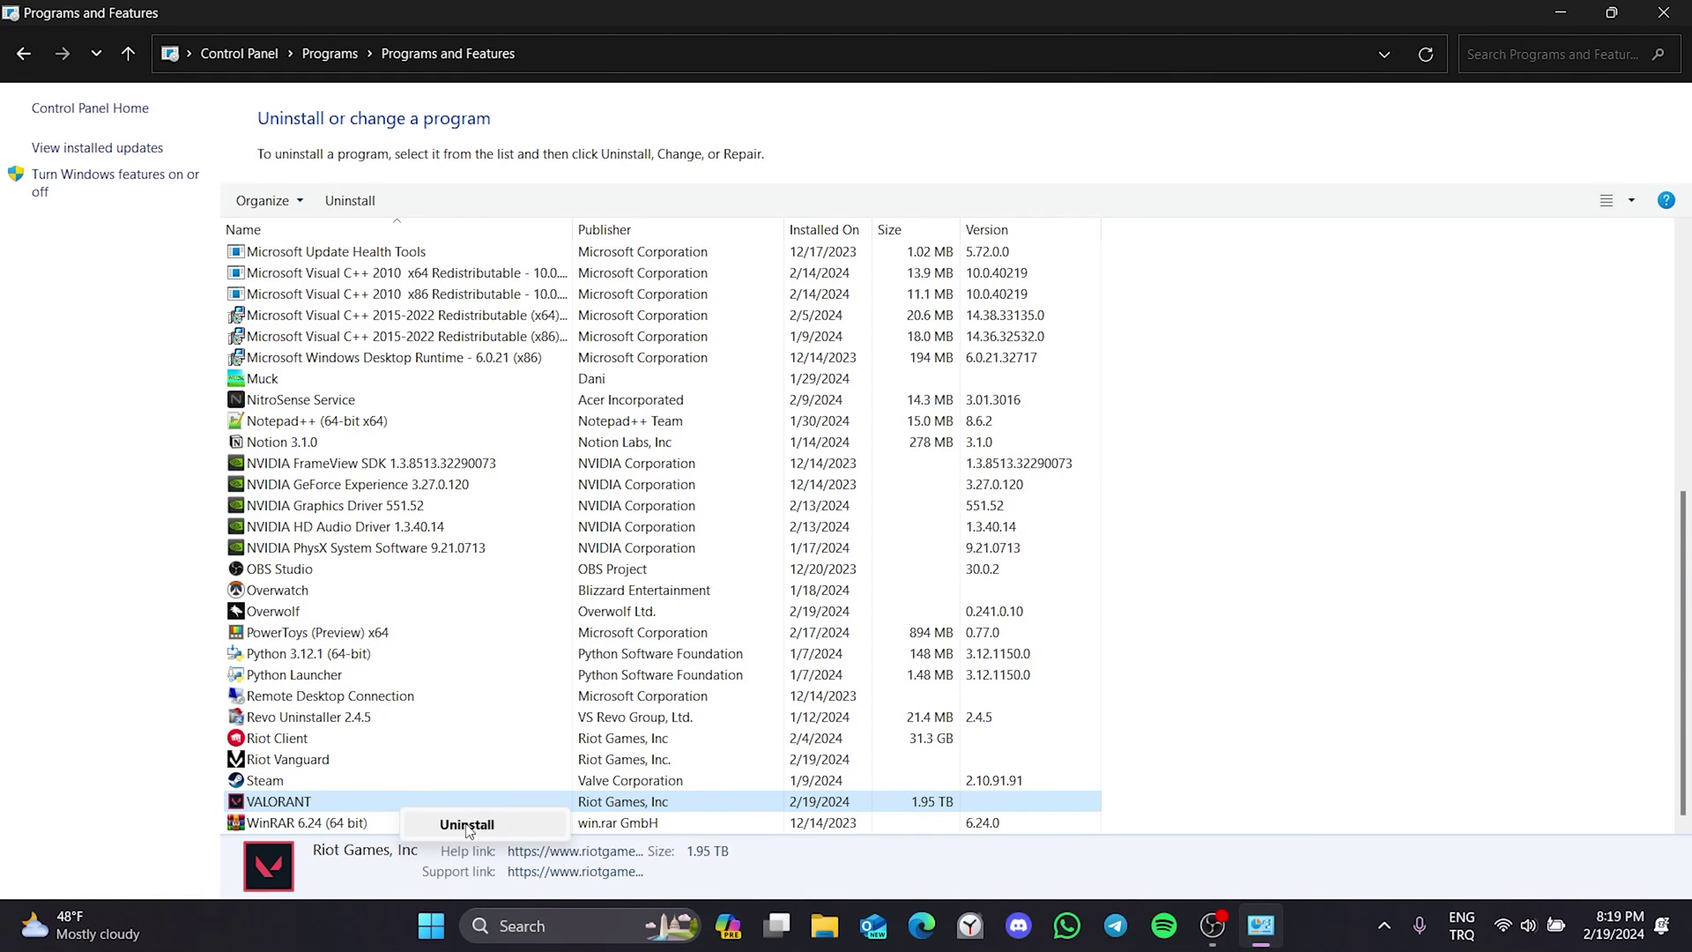
{"action": "left_click", "coordinate": [512, 821]}
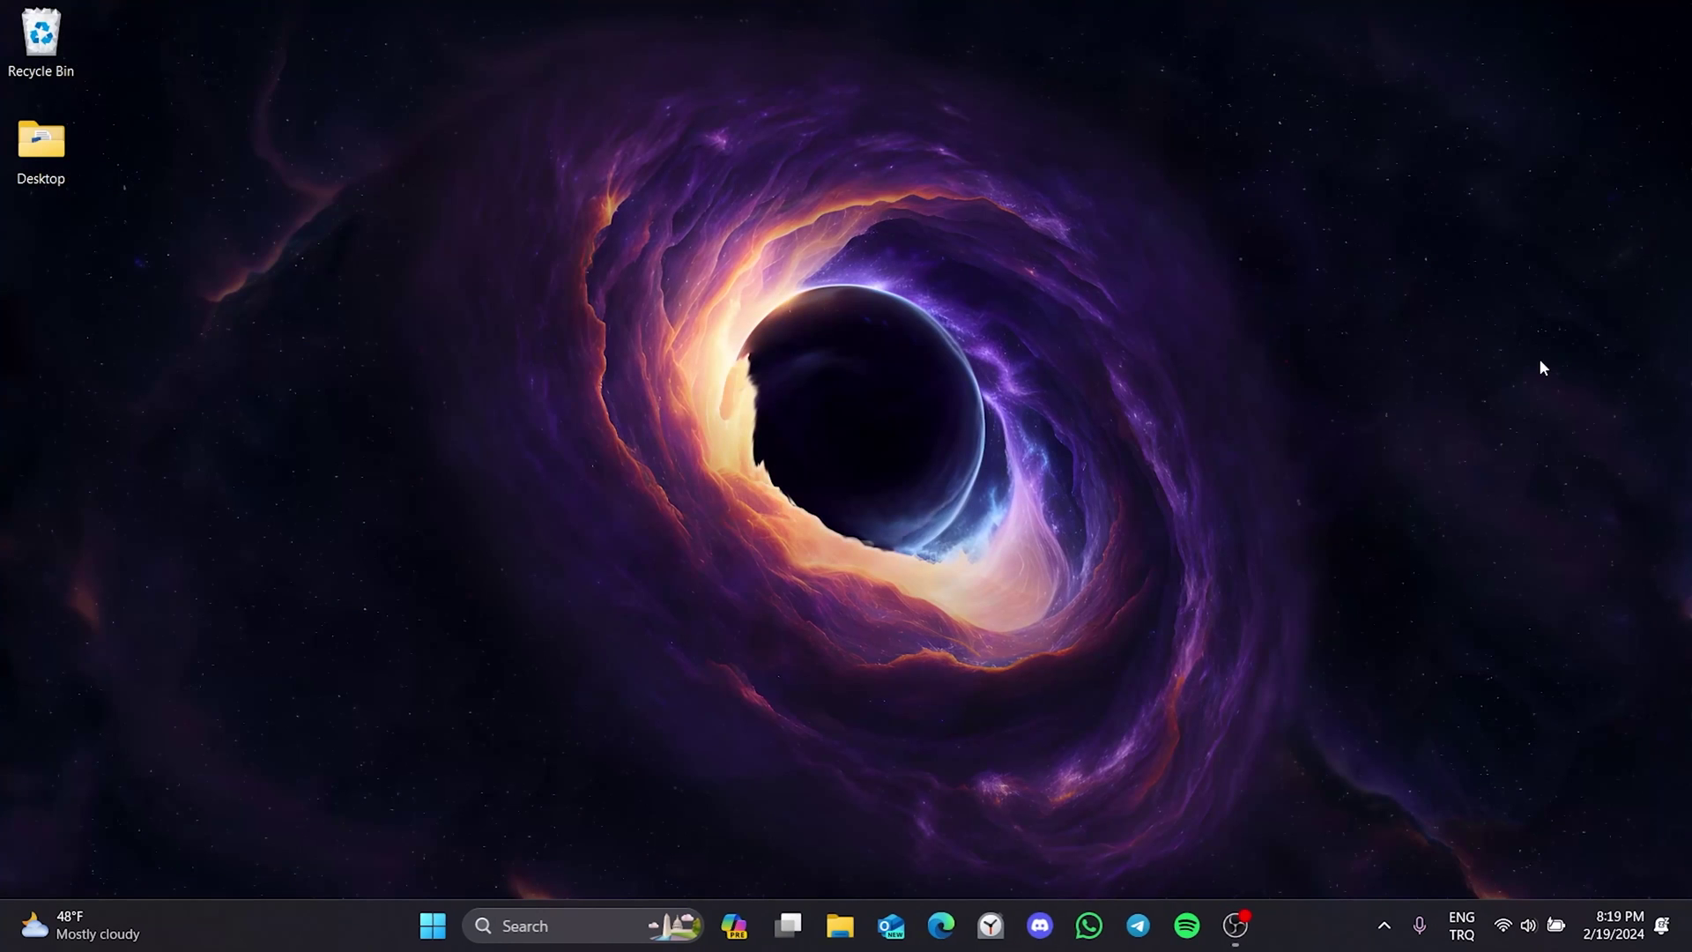